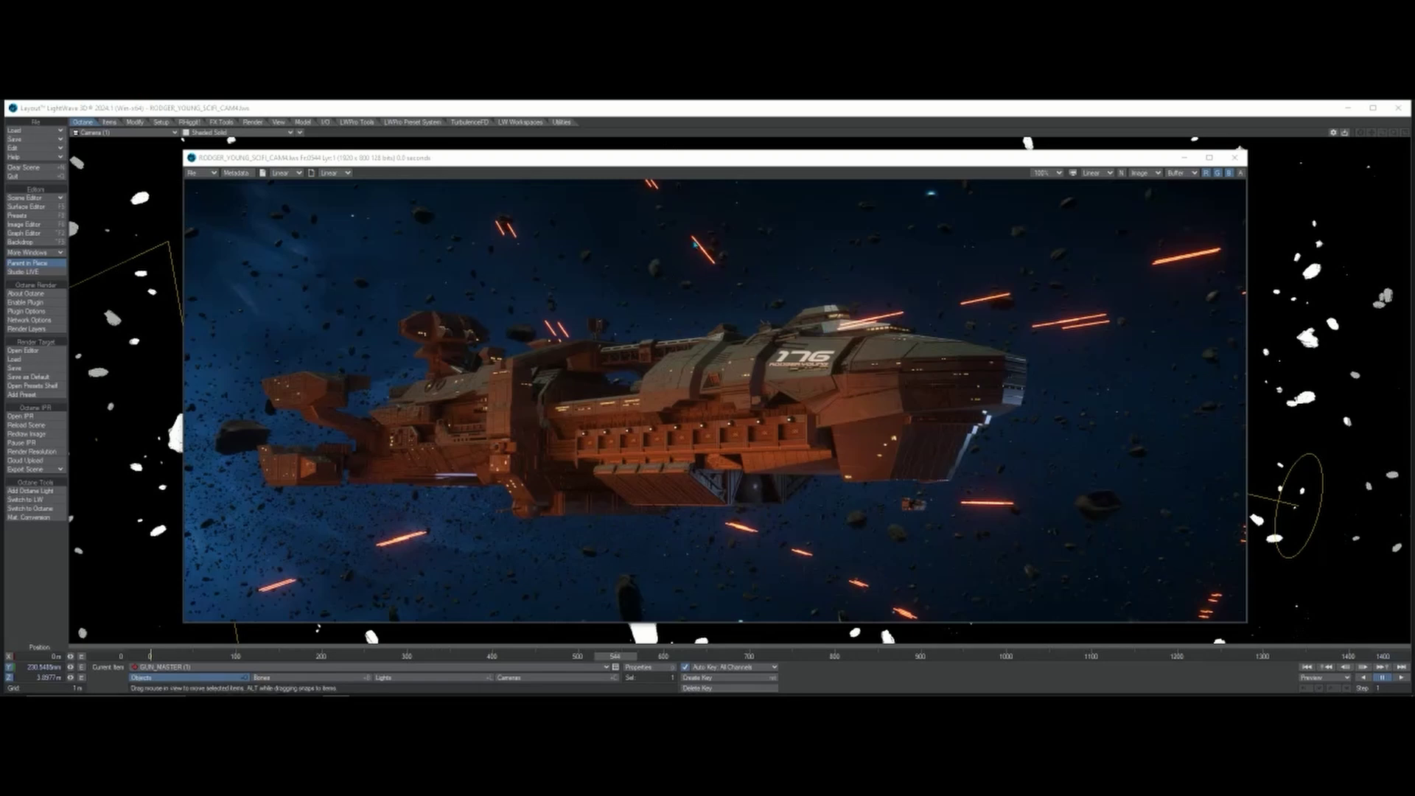
- Review the camera's resolution and motion blur properties, and close the rendered image window
click(554, 677)
click(640, 668)
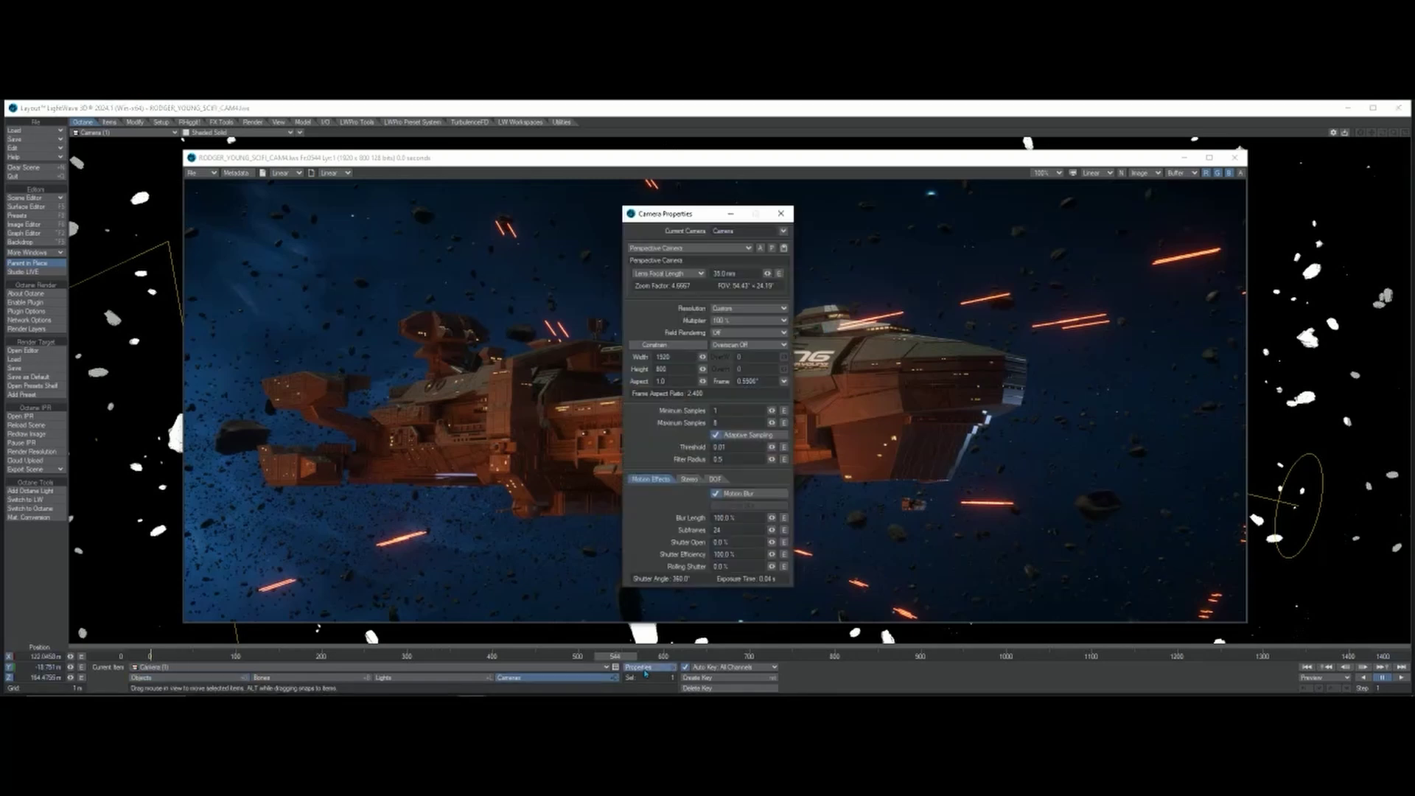
click(748, 518)
click(781, 214)
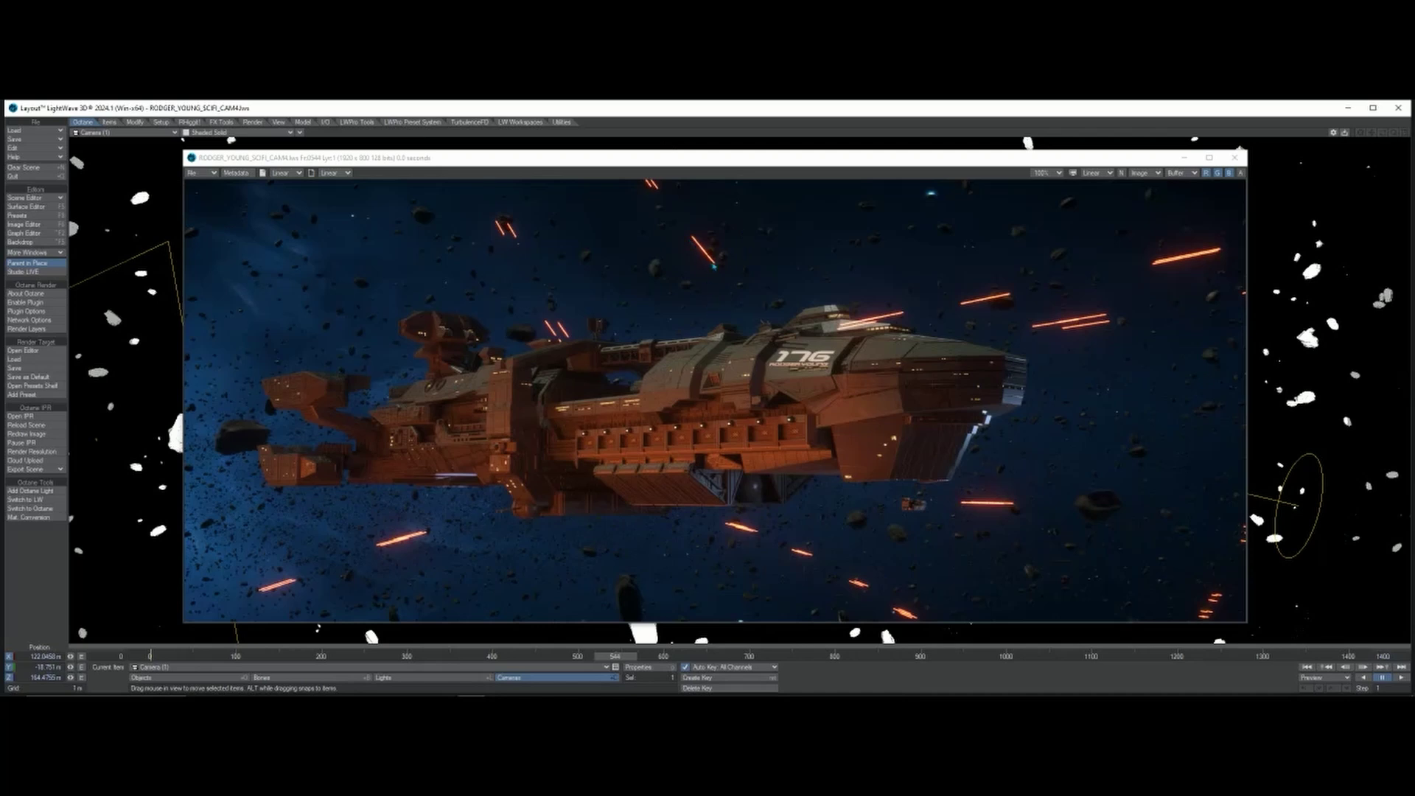
click(1234, 157)
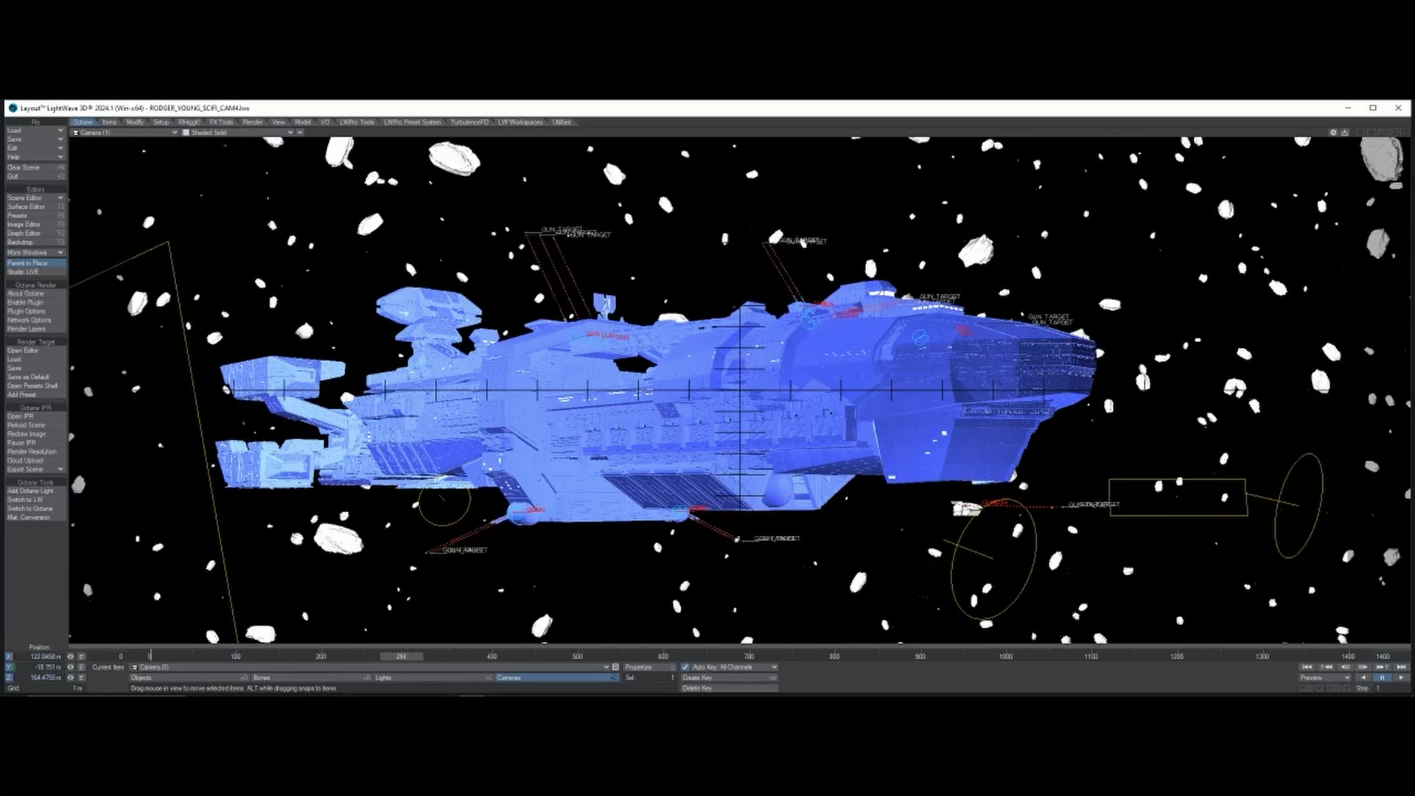
- Switch the viewport from the camera to the Perspective view of the gun object and bring the Scene Editor into view
click(150, 133)
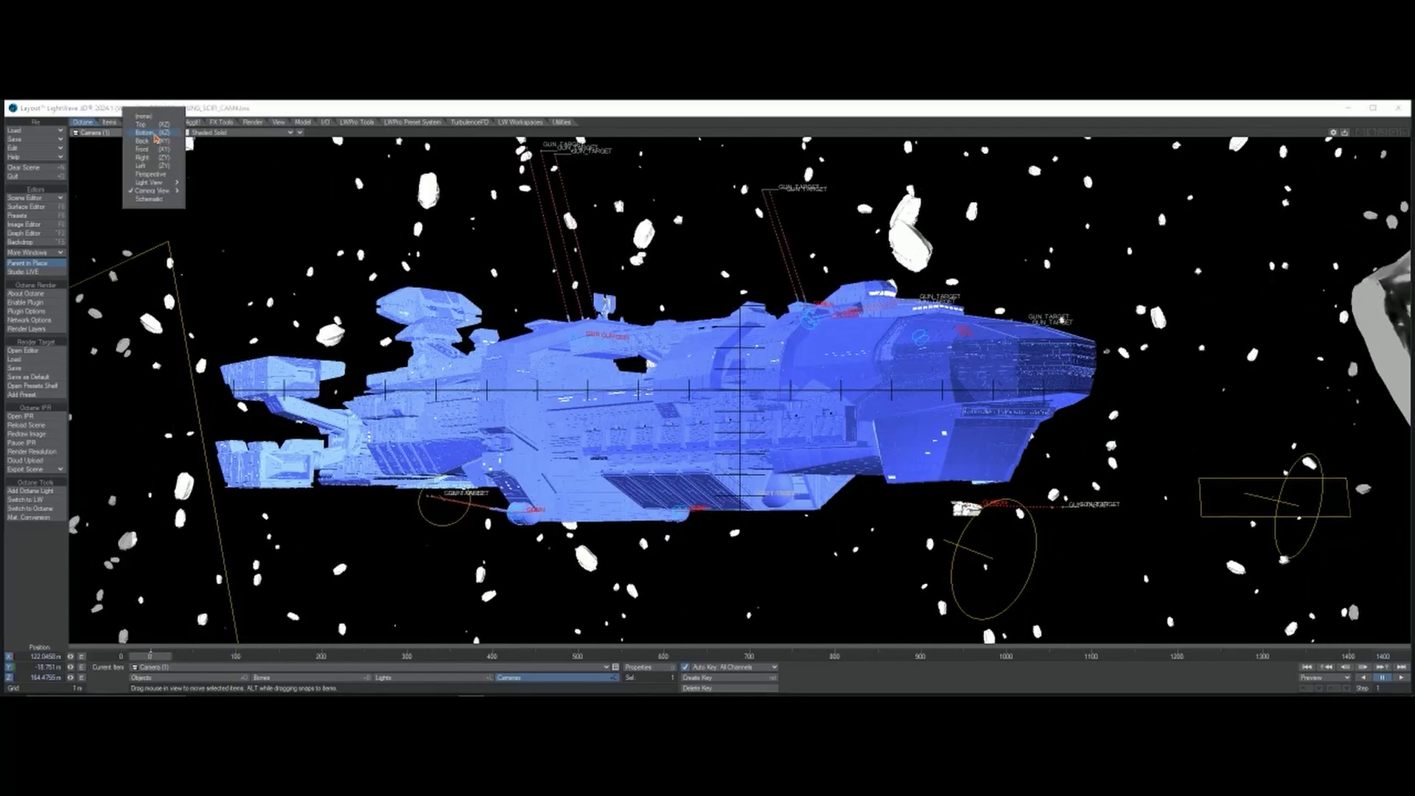
click(155, 171)
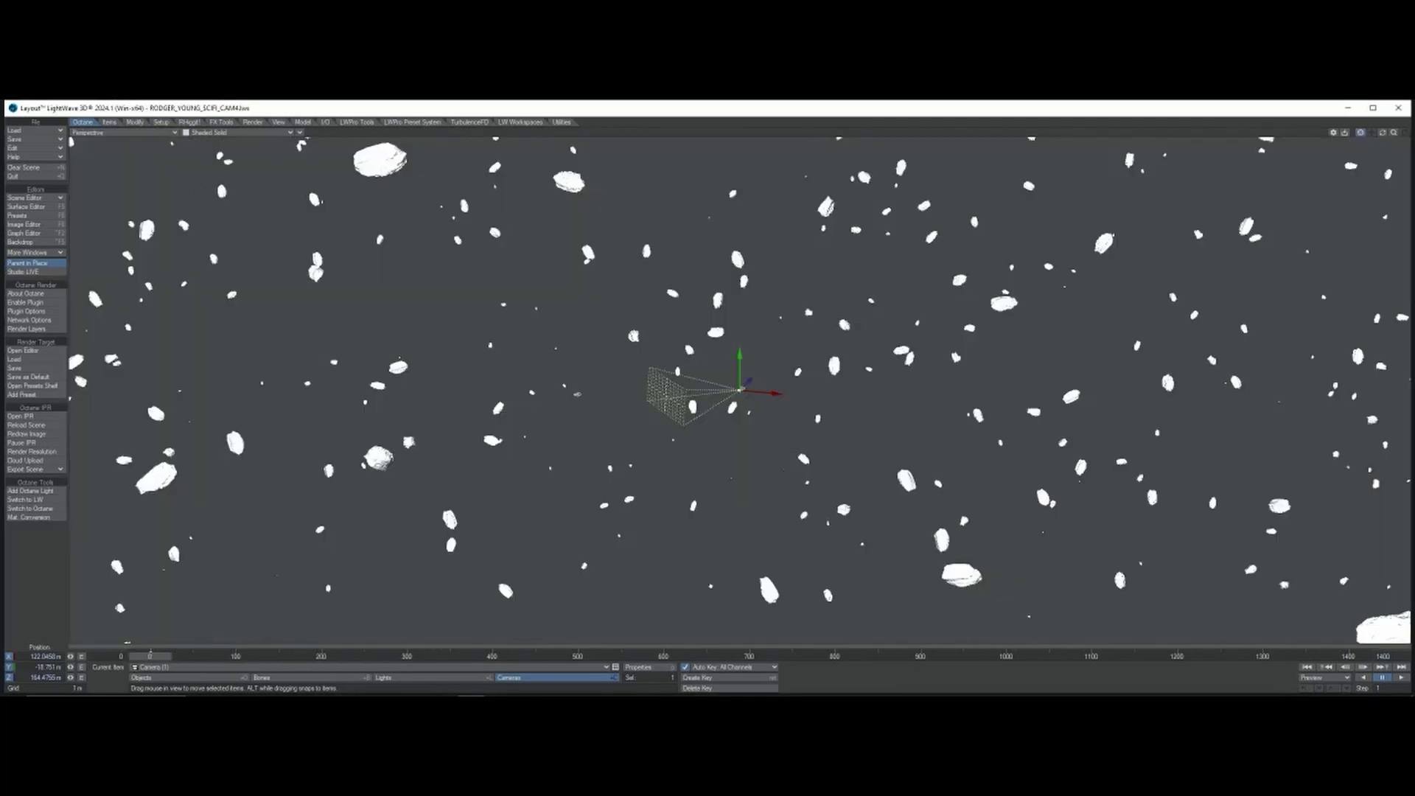
key(shift+o)
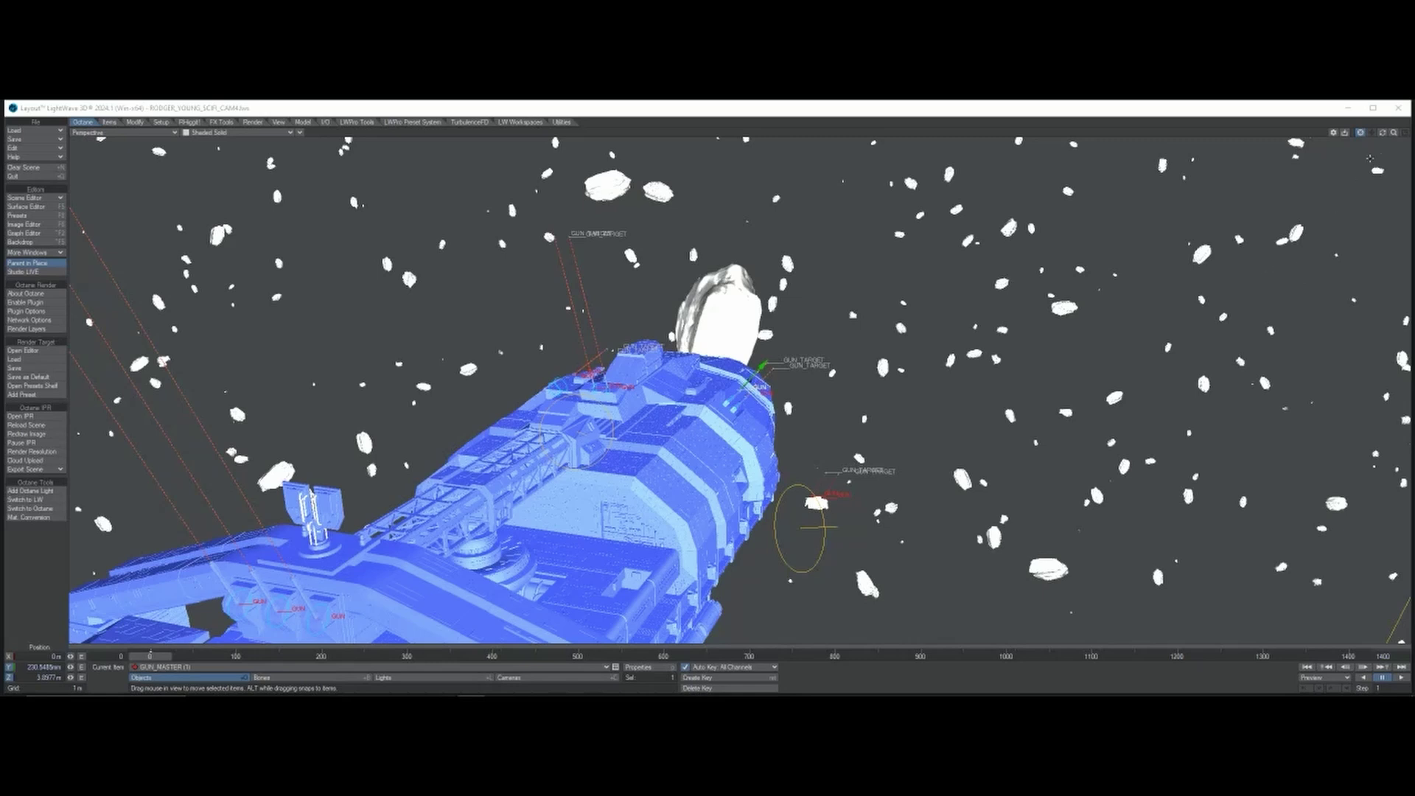
drag(1414, 171, 994, 117)
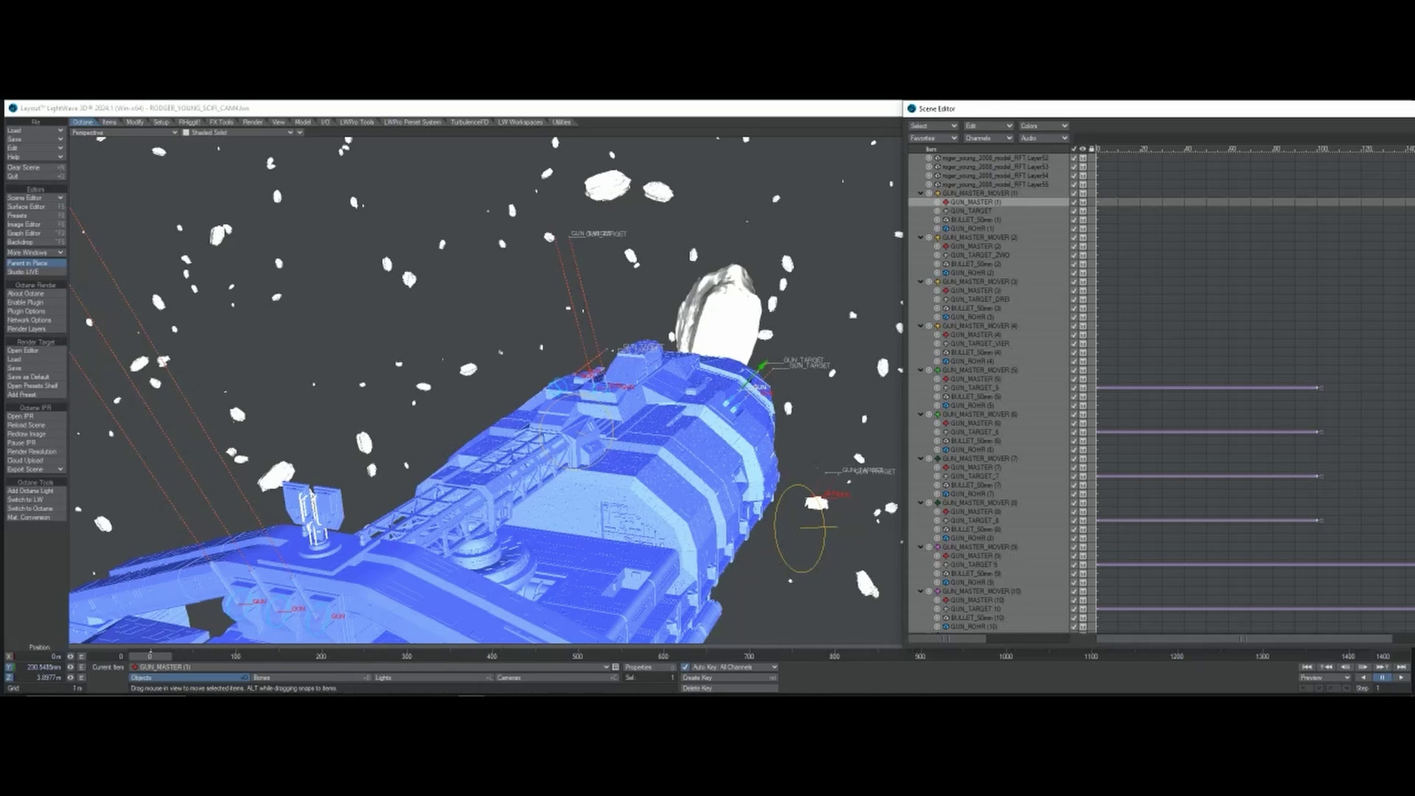
- Look through the ship hierarchy in the Scene Editor and select GUN_MASTER (1) under GUN_MASTER_MOVER (1)
scroll(995, 546, up, 10)
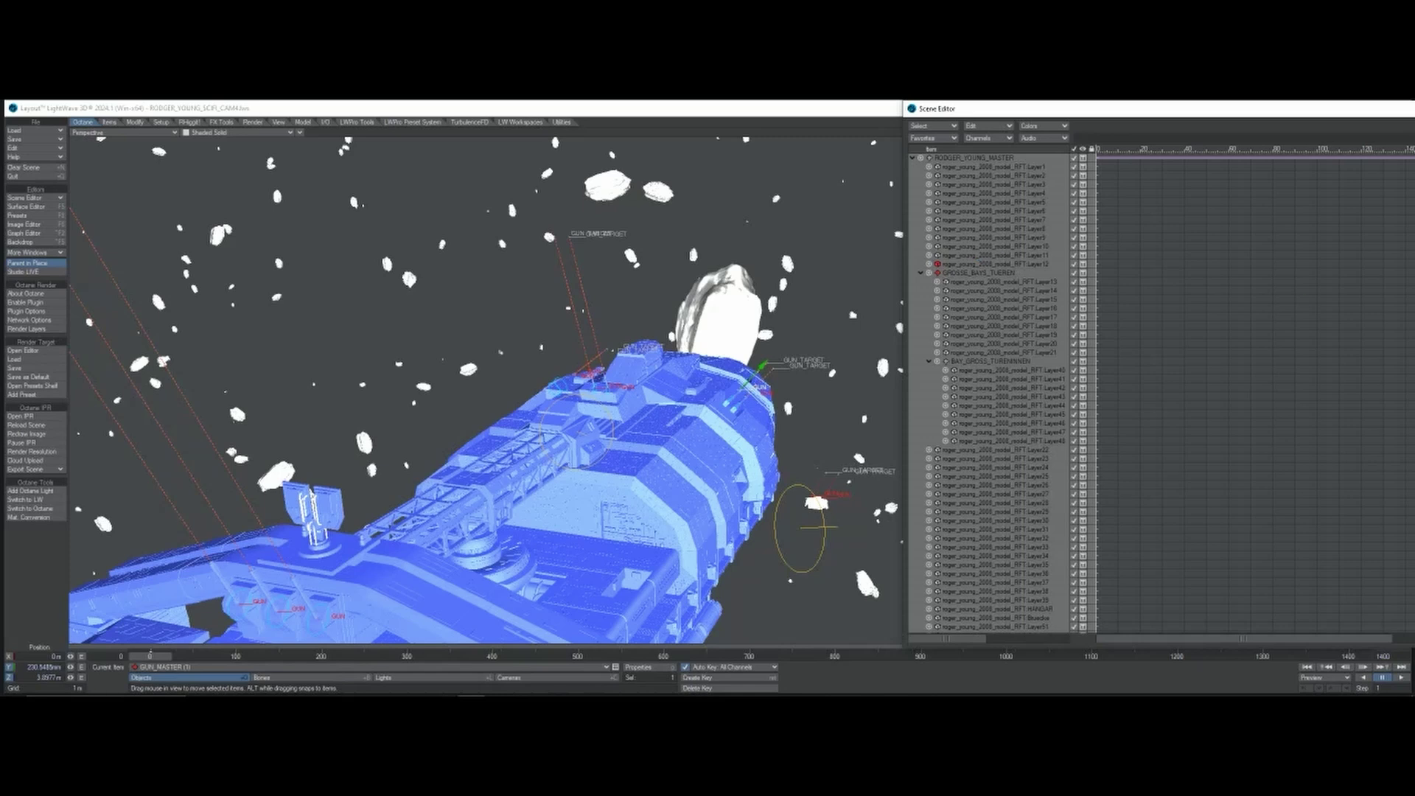
scroll(988, 390, down, 10)
scroll(987, 391, down, 5)
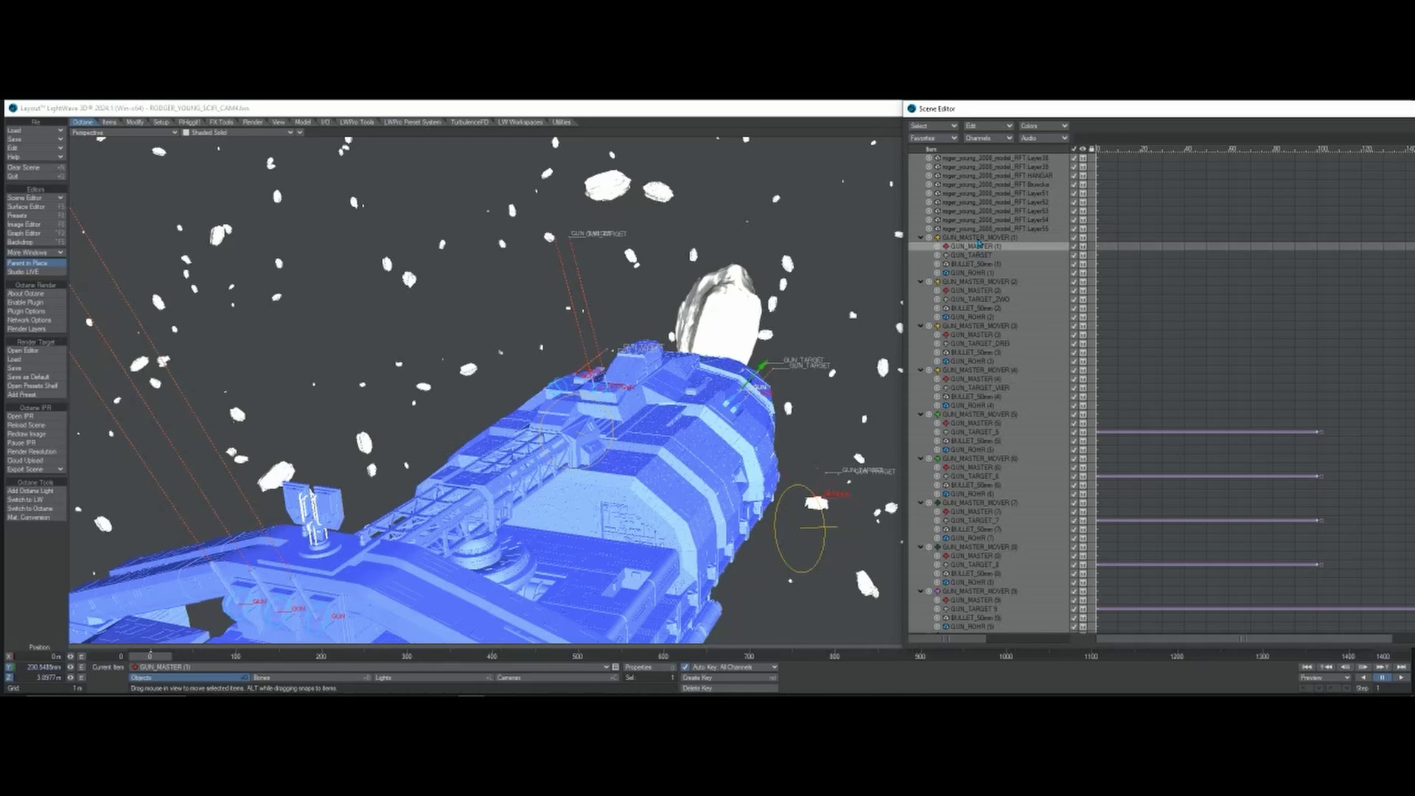
click(978, 238)
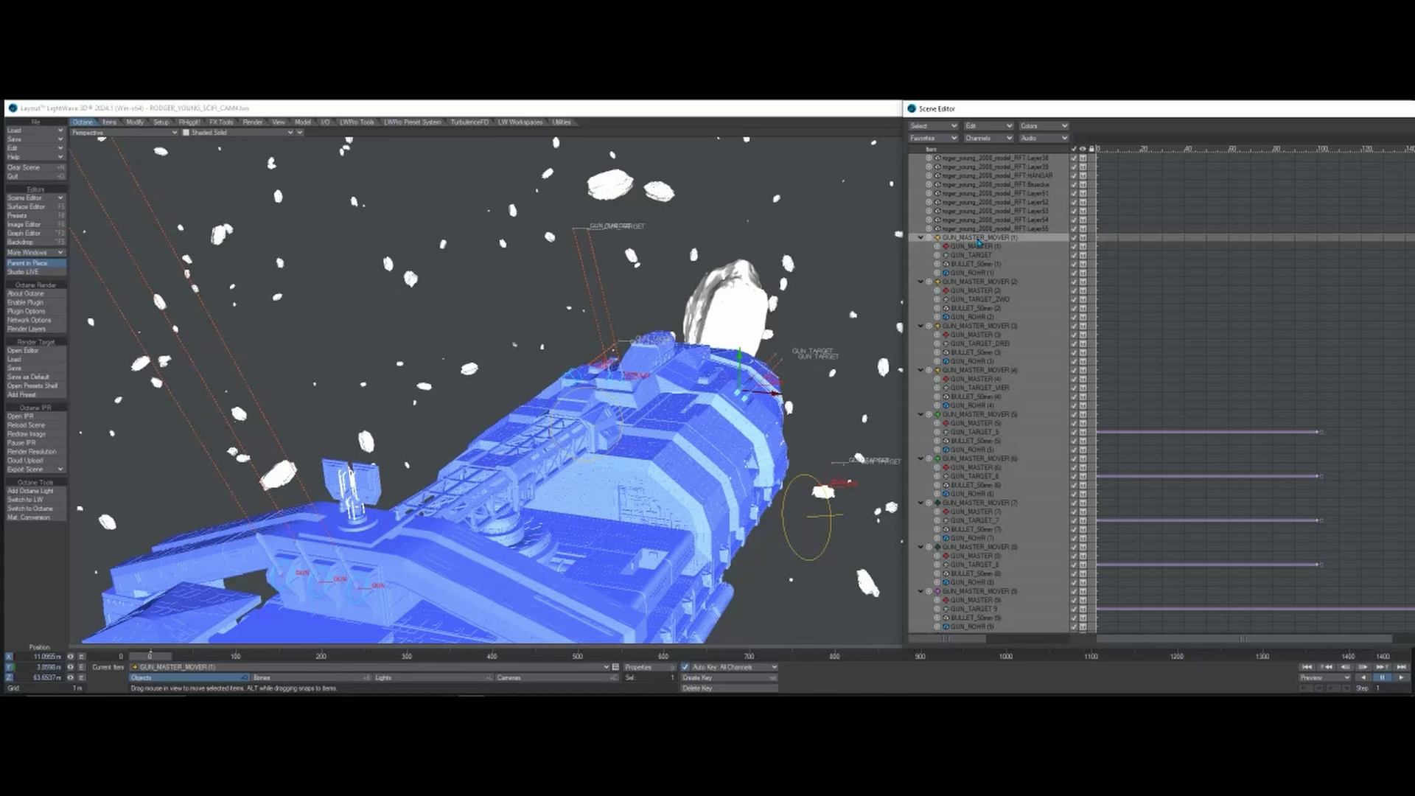
click(974, 246)
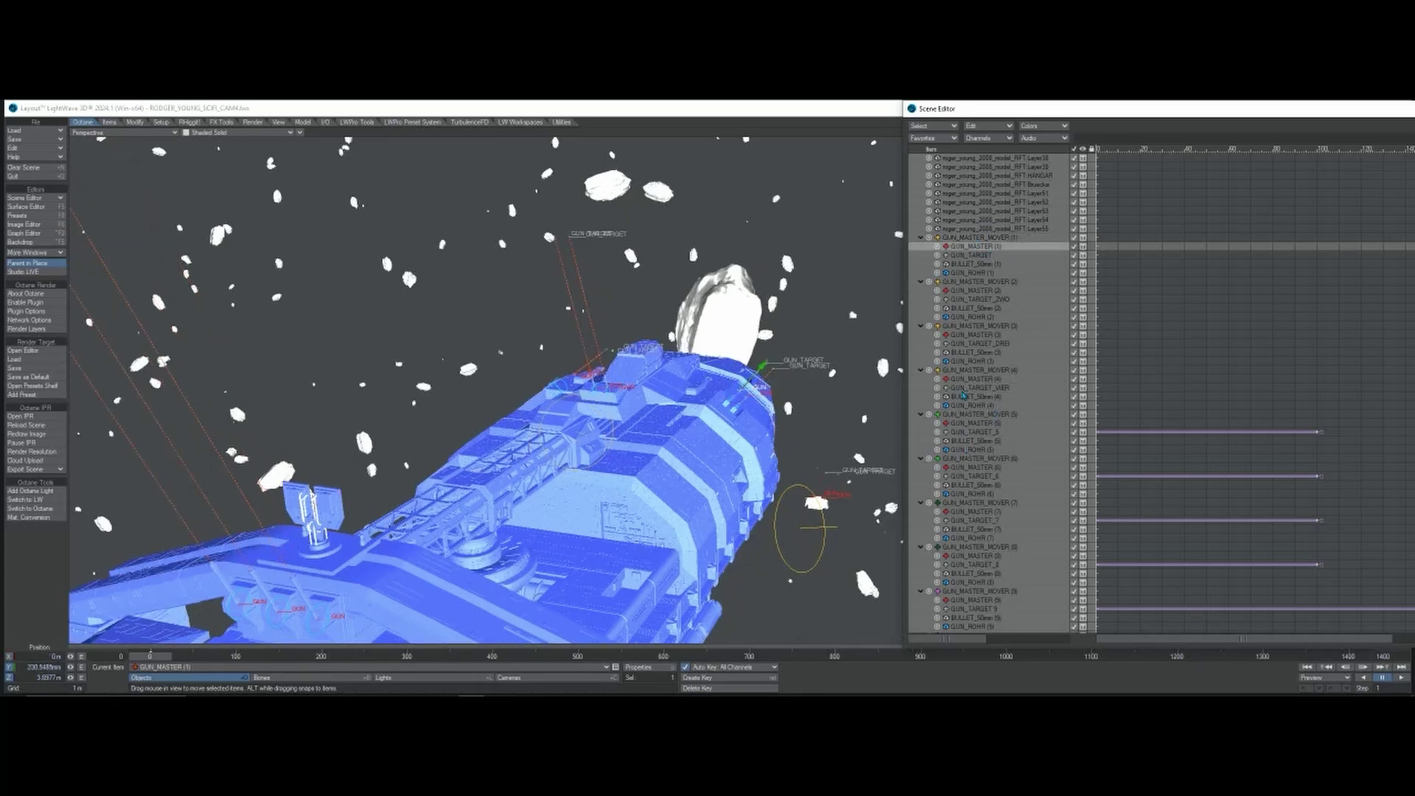
- Open the object properties of GUN_MASTER (1) and arrange the windows so its gun barrel can be seen up close
click(638, 667)
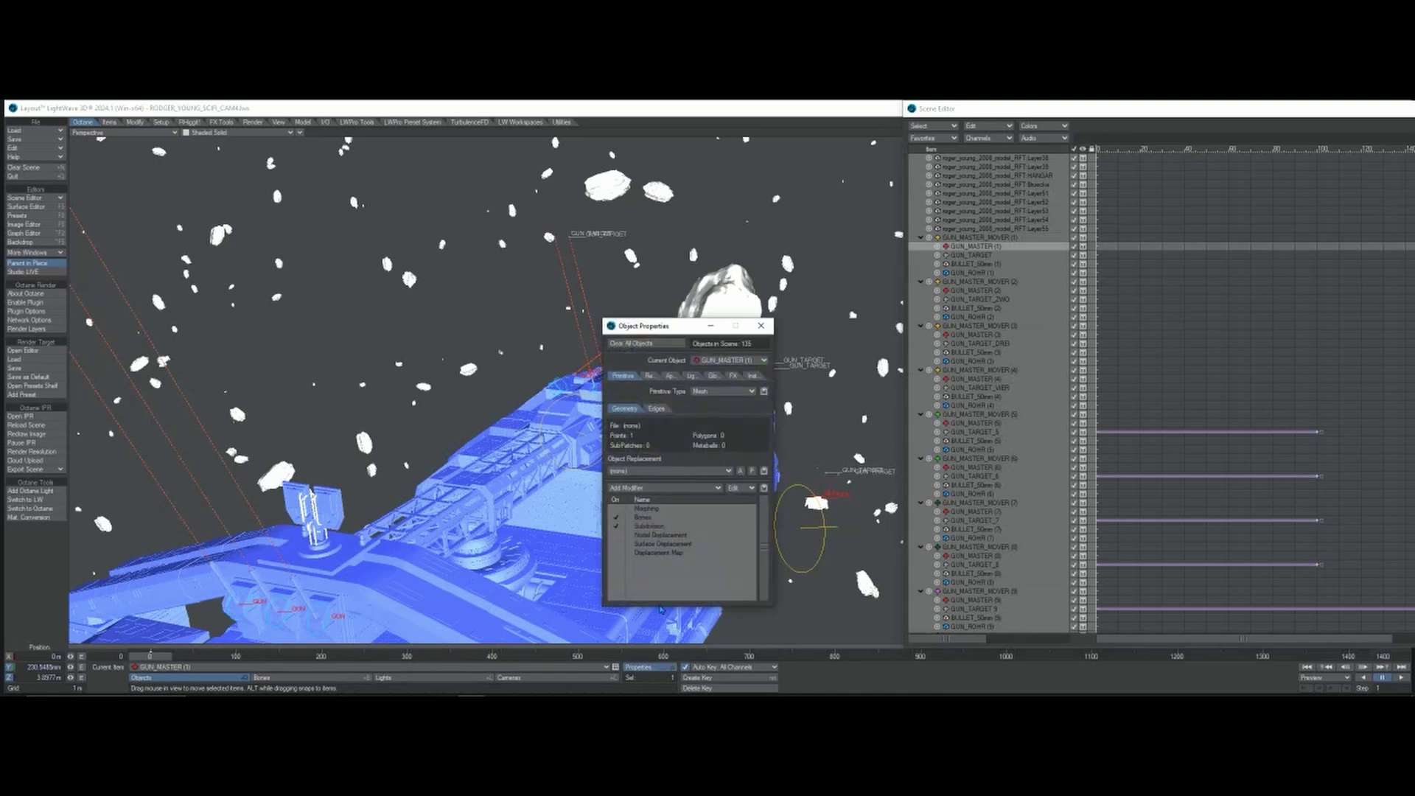
drag(663, 333, 339, 282)
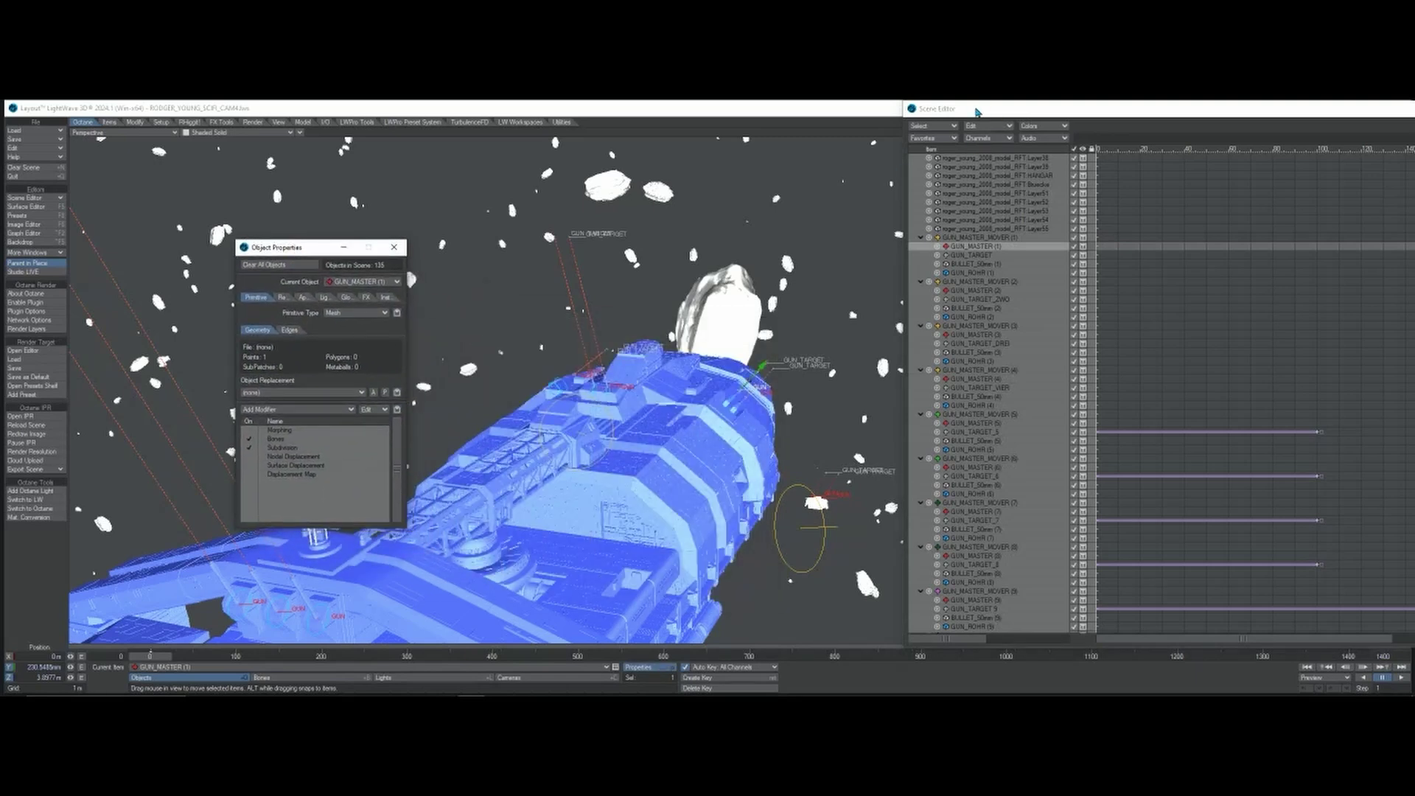
drag(976, 112, 1187, 157)
mouse_move(1382, 132)
mouse_down()
mouse_move(1341, 148)
mouse_move(1311, 134)
mouse_move(1407, 133)
mouse_up()
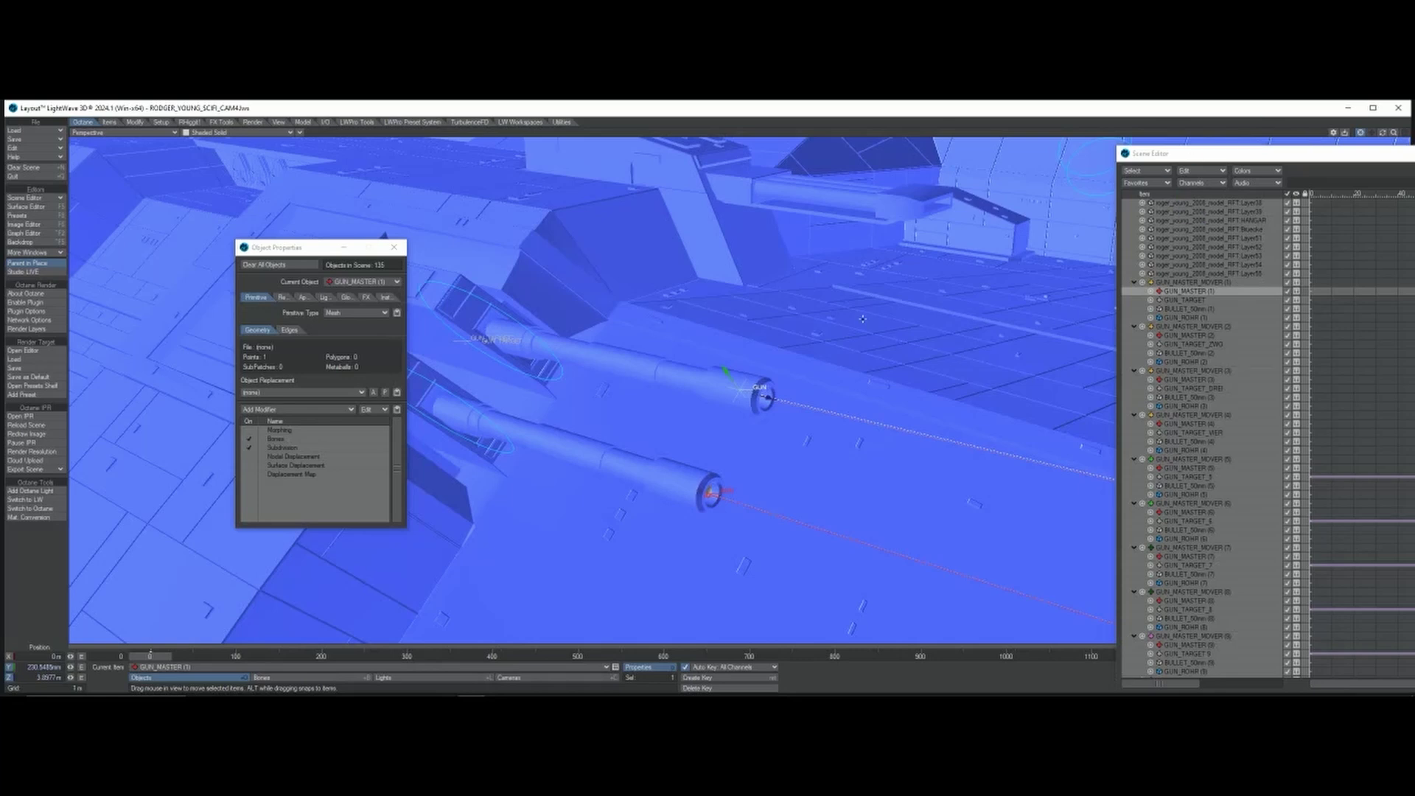
- Display the generator settings of the FX Emitter on GUN_MASTER (1), with the gun and its target in view
click(365, 297)
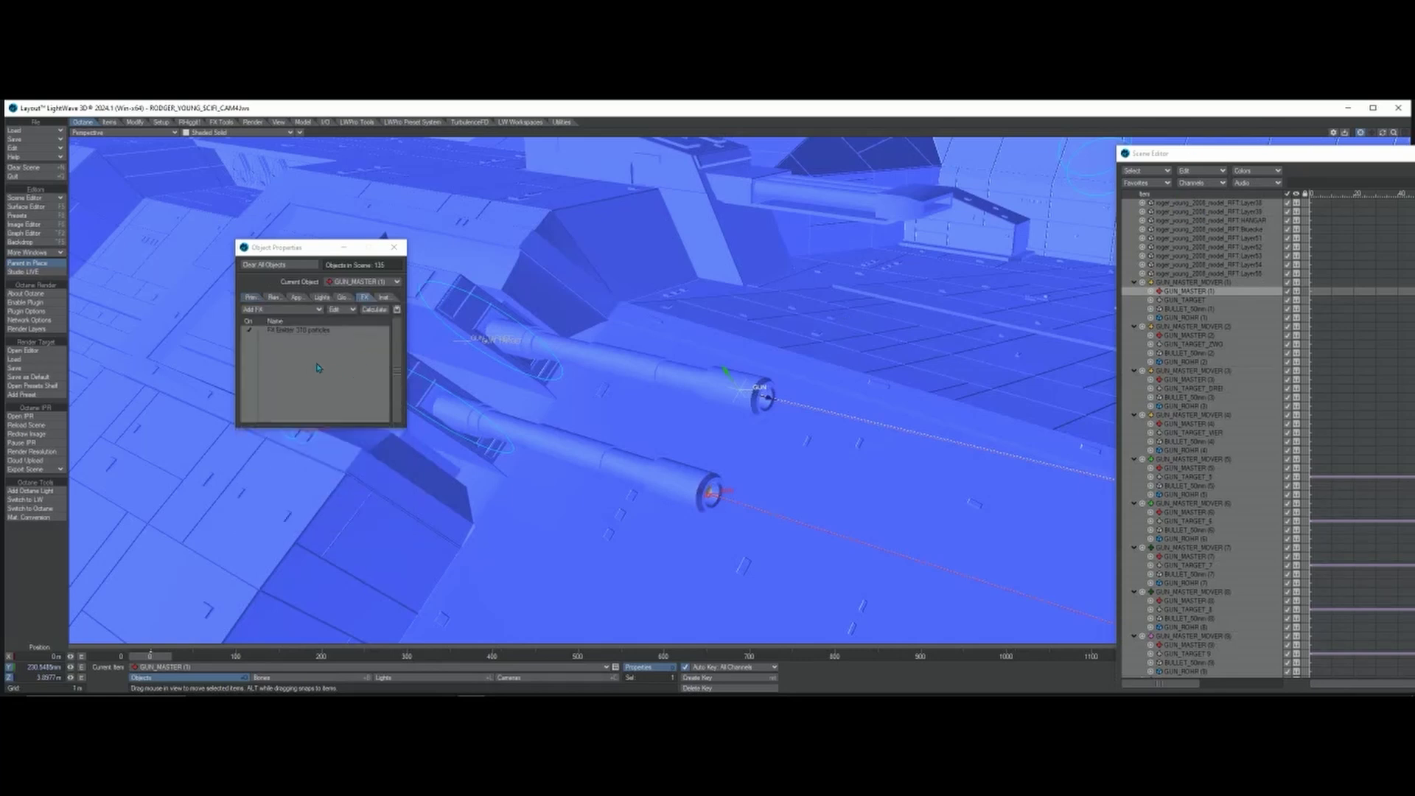
drag(306, 247, 409, 284)
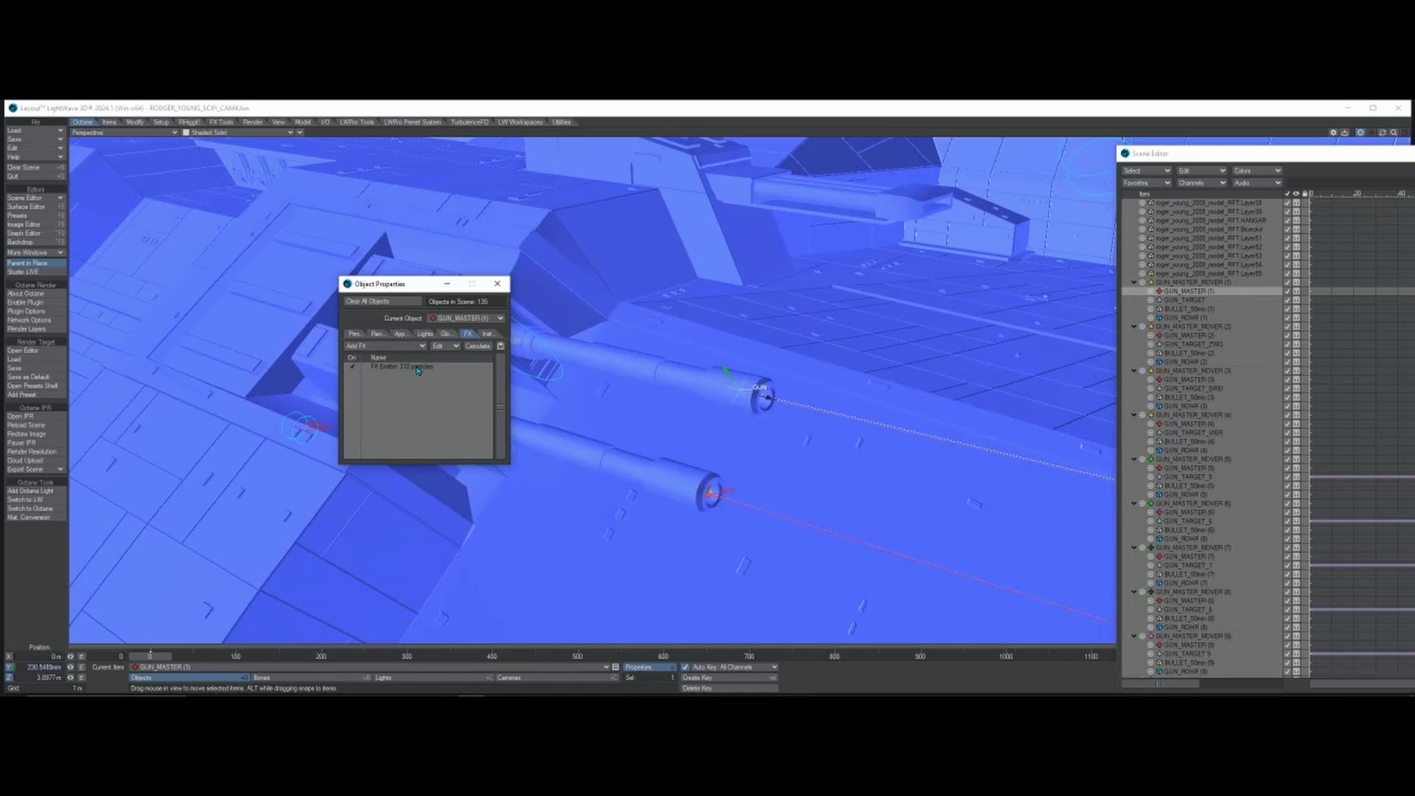
drag(1394, 133, 1369, 149)
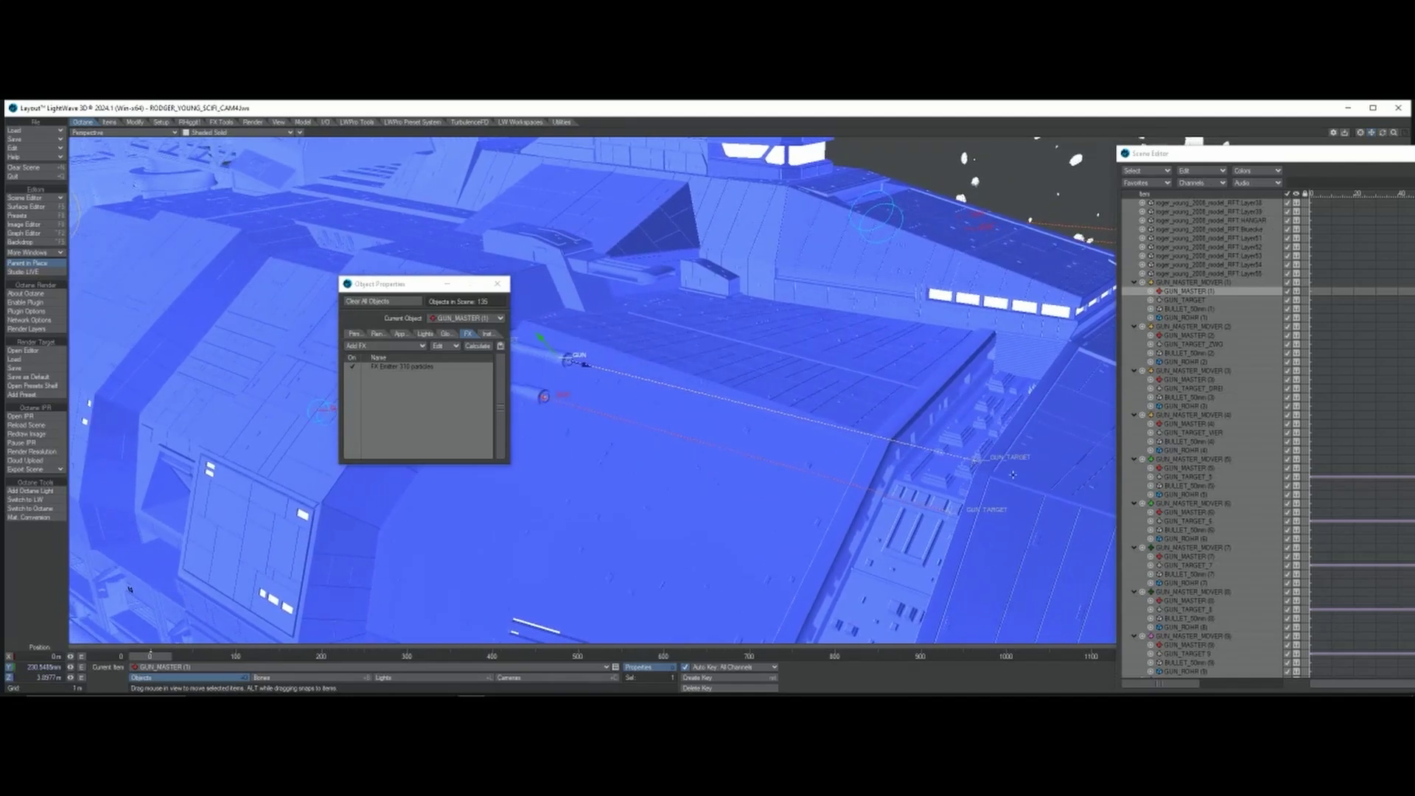
click(409, 370)
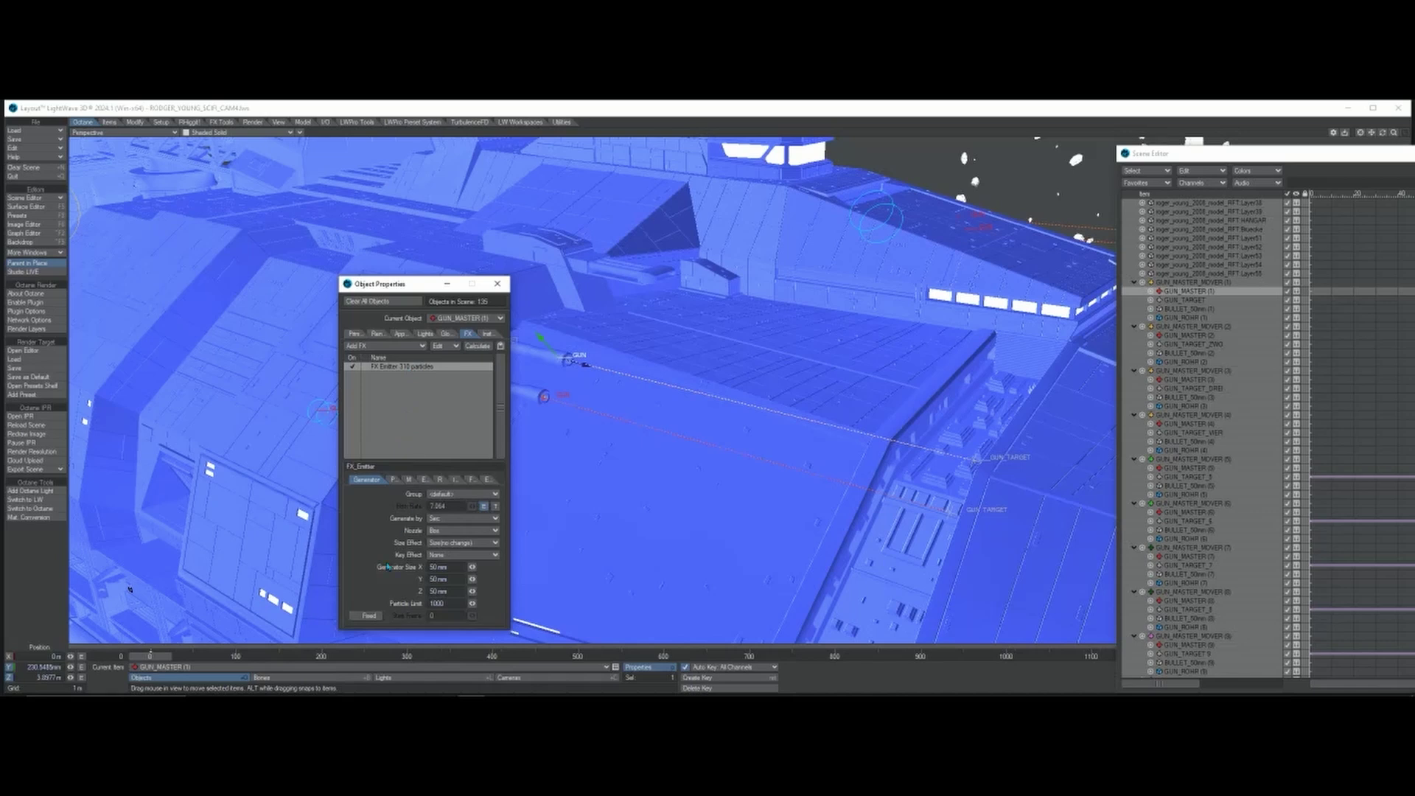
drag(409, 289, 404, 234)
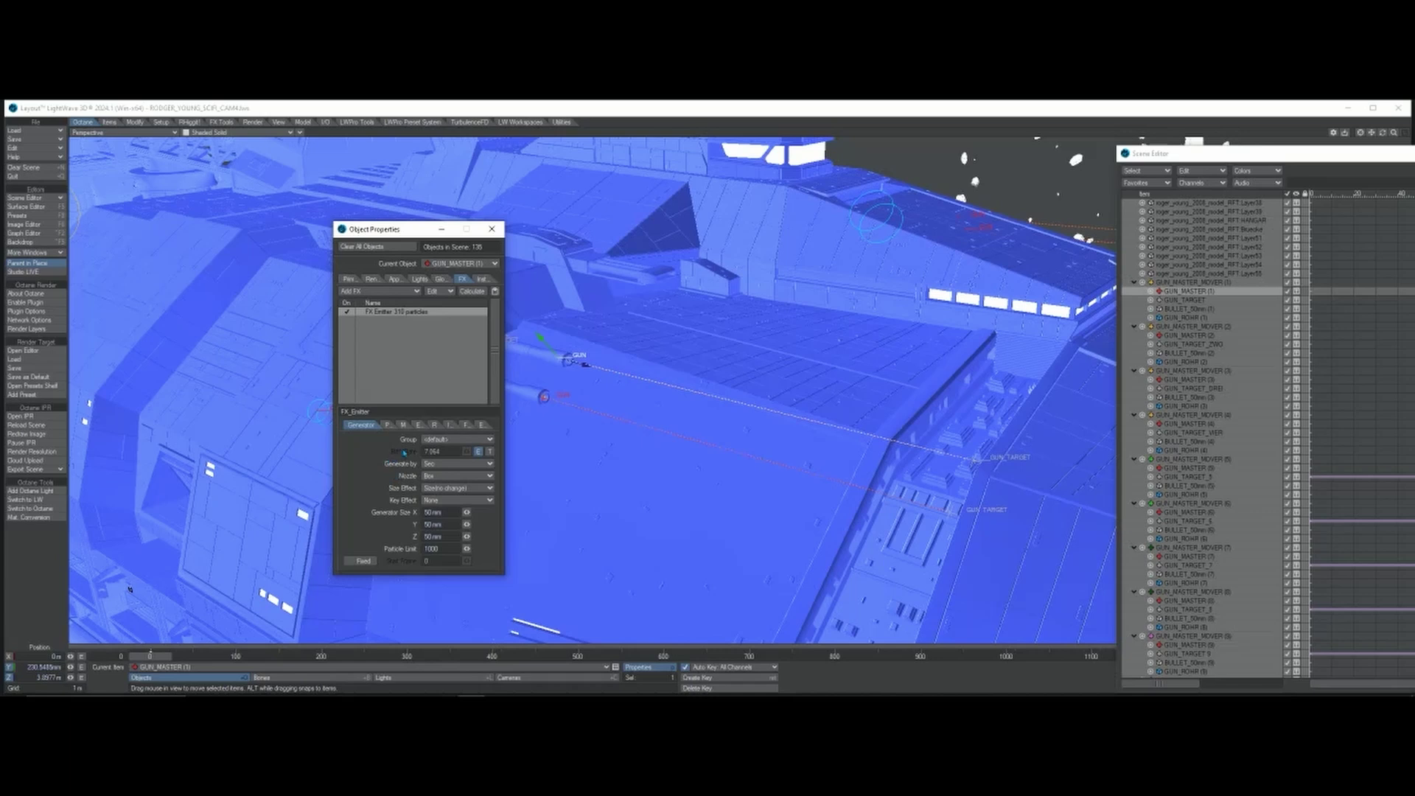
- Inspect the emitter's birth rate envelope and its noise modifier, as well as the emitter's motion velocity and target
click(477, 451)
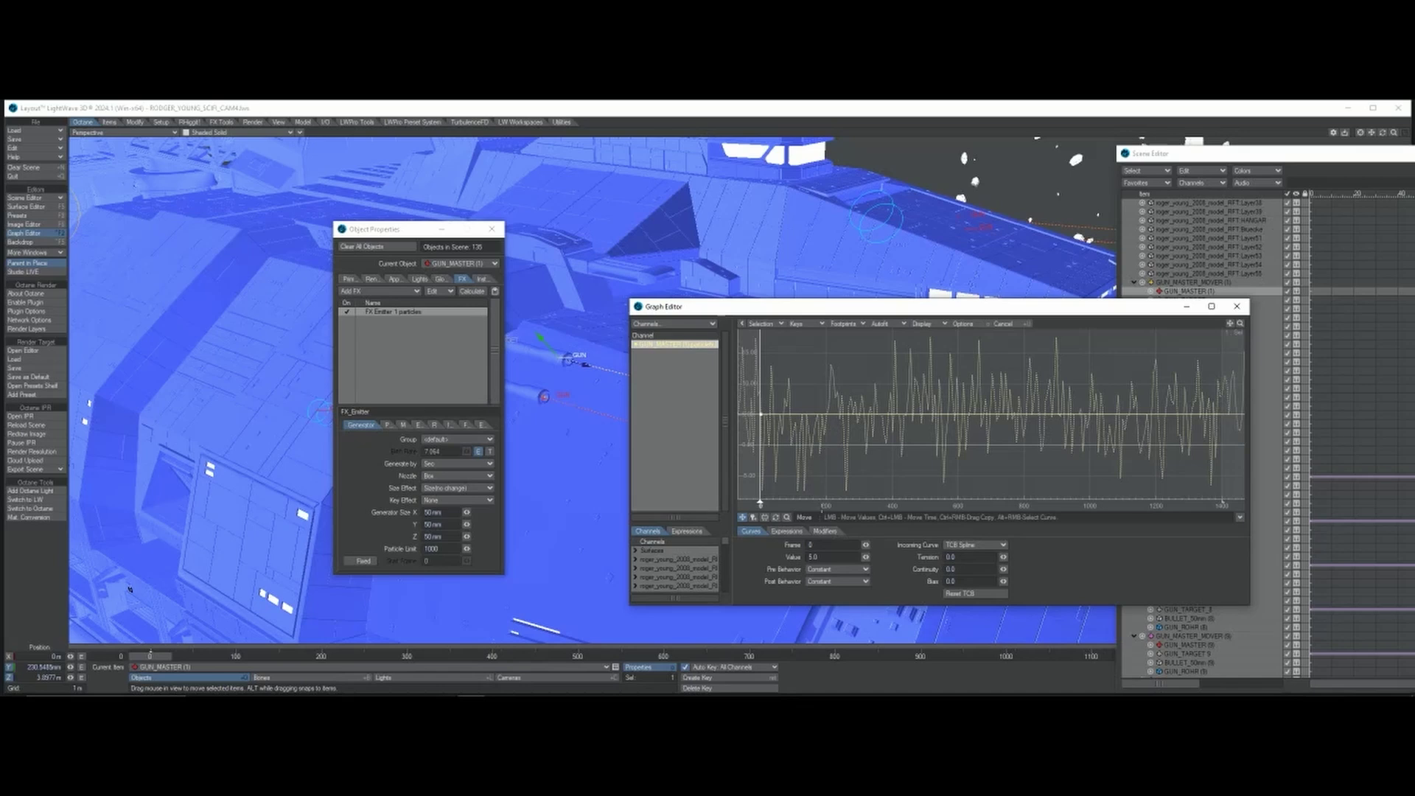
click(823, 532)
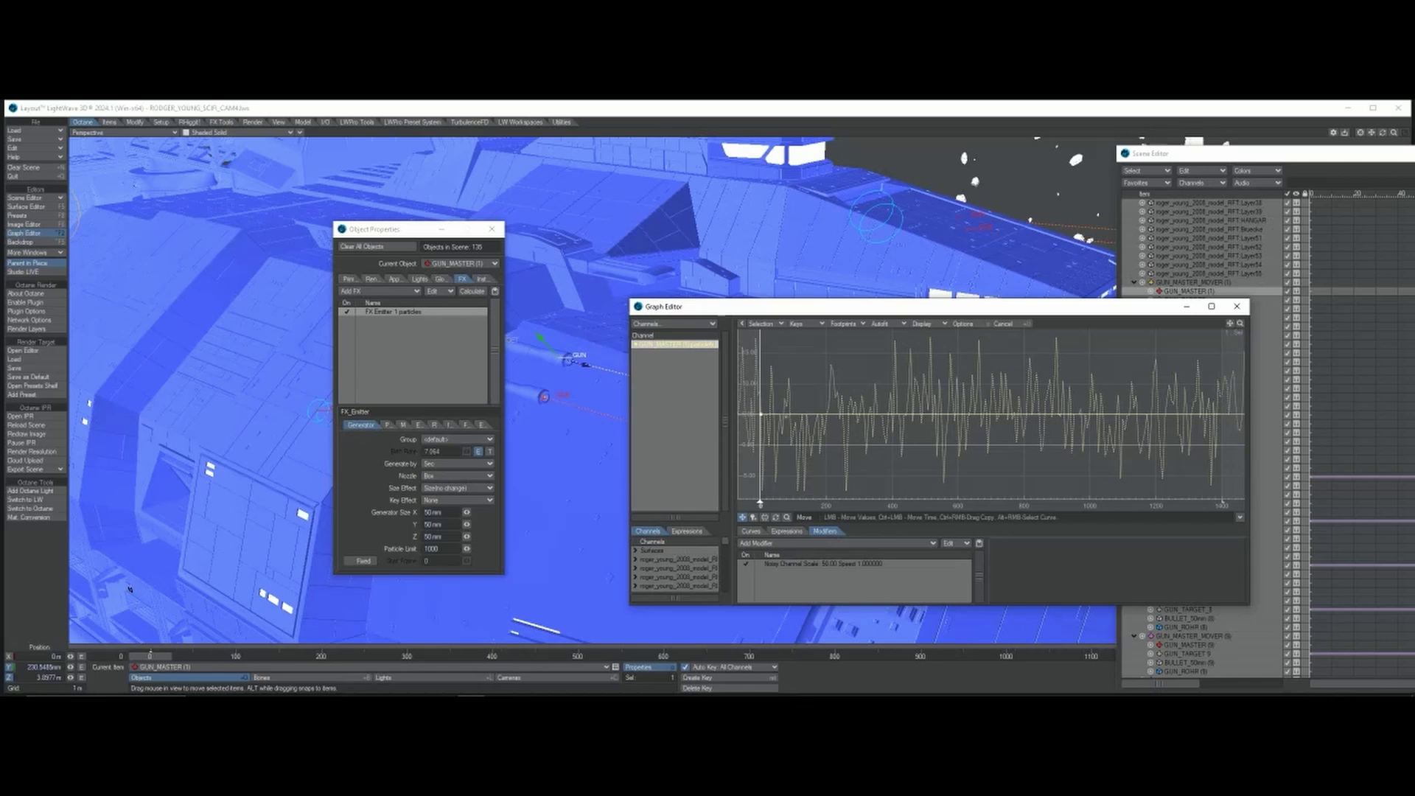
click(1236, 305)
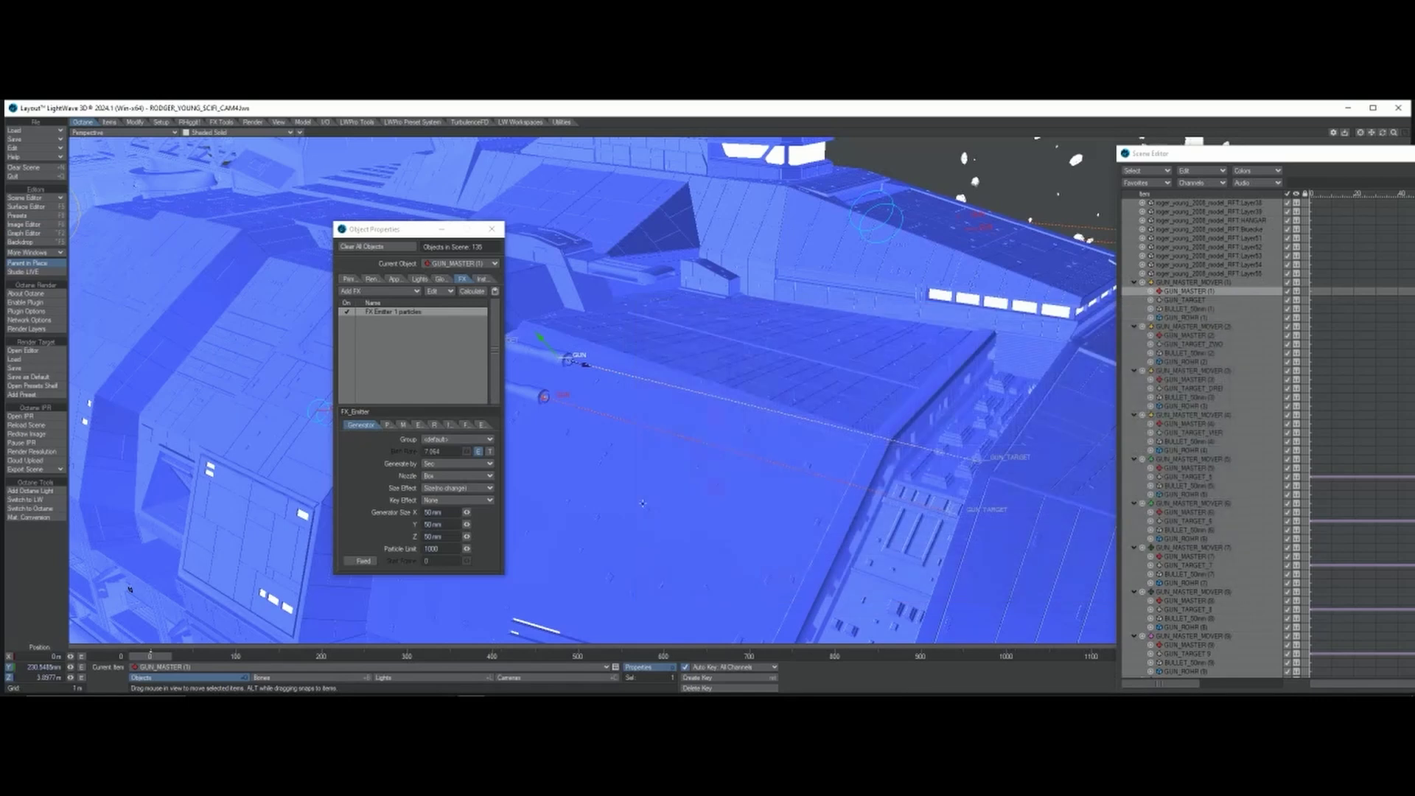
click(403, 425)
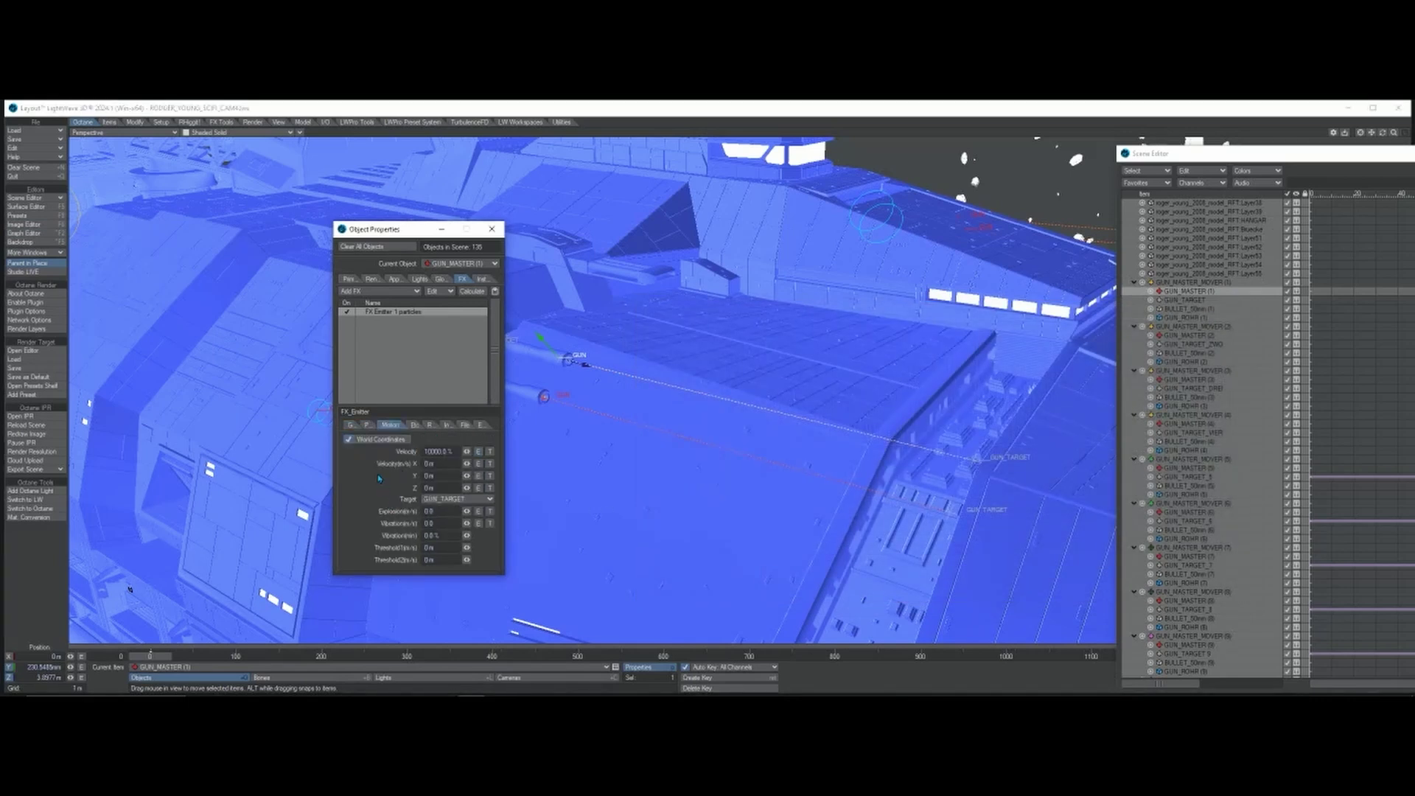
click(456, 450)
- Try moving GUN_TARGET to several heights above the hull to test how the gun barrel follows it
click(1186, 302)
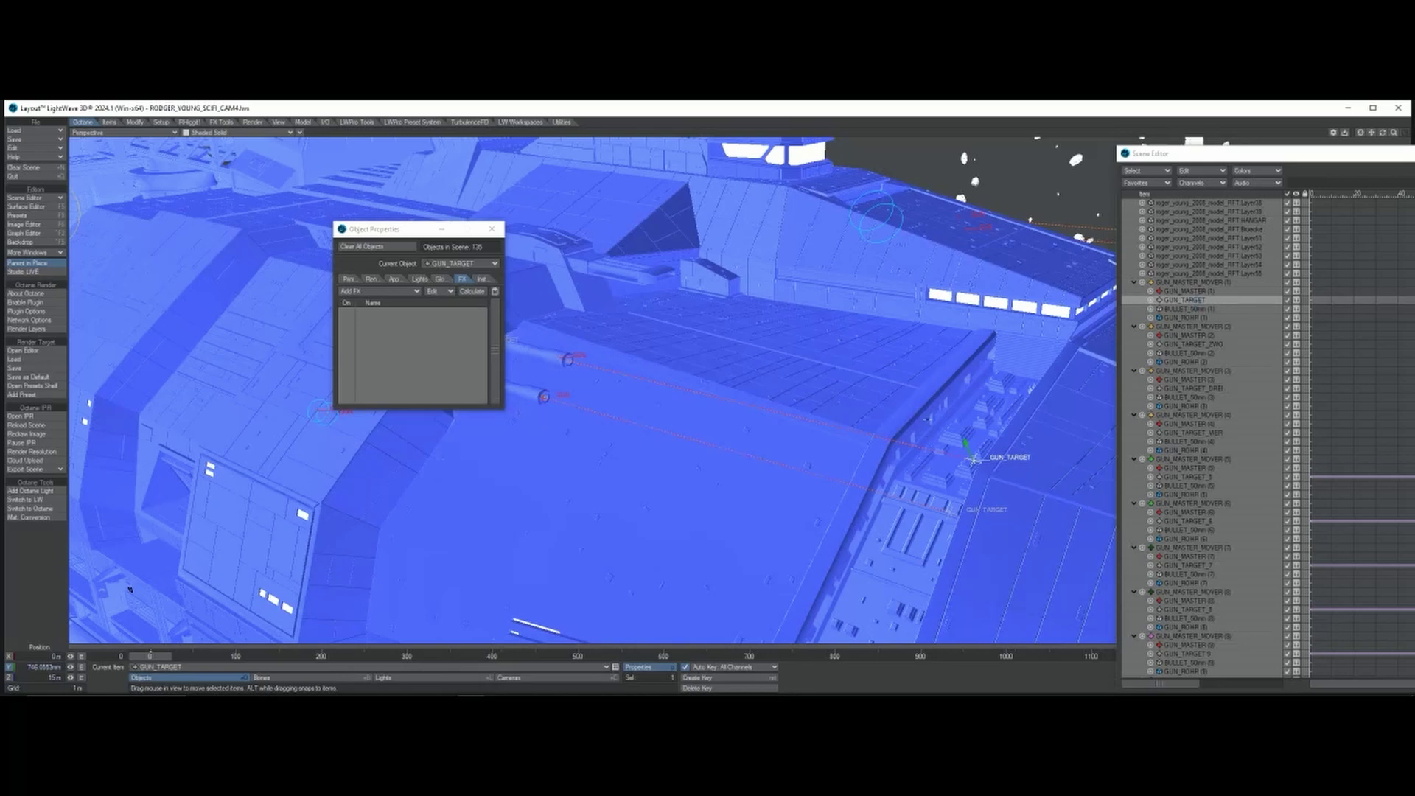
drag(966, 441, 914, 324)
drag(407, 230, 210, 333)
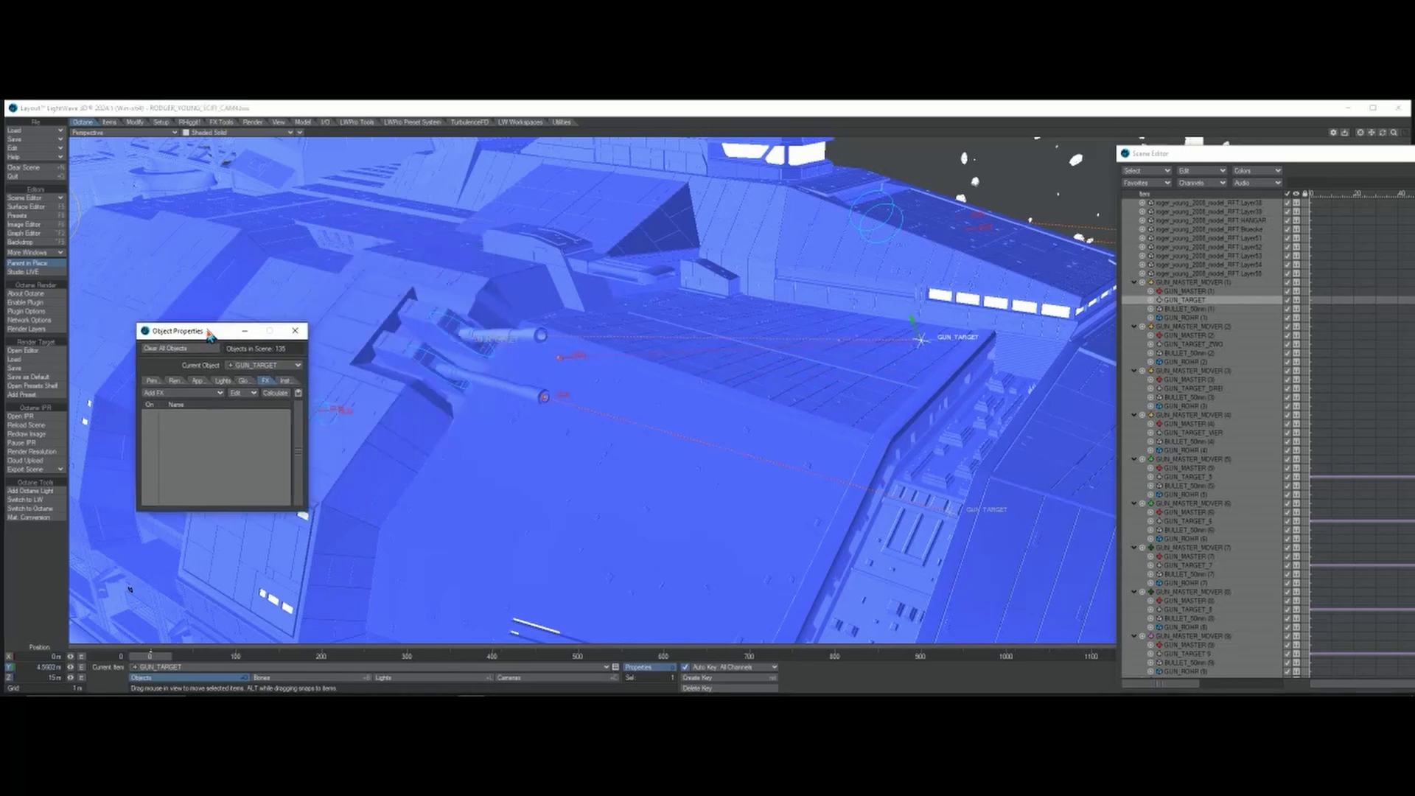
drag(912, 322, 926, 352)
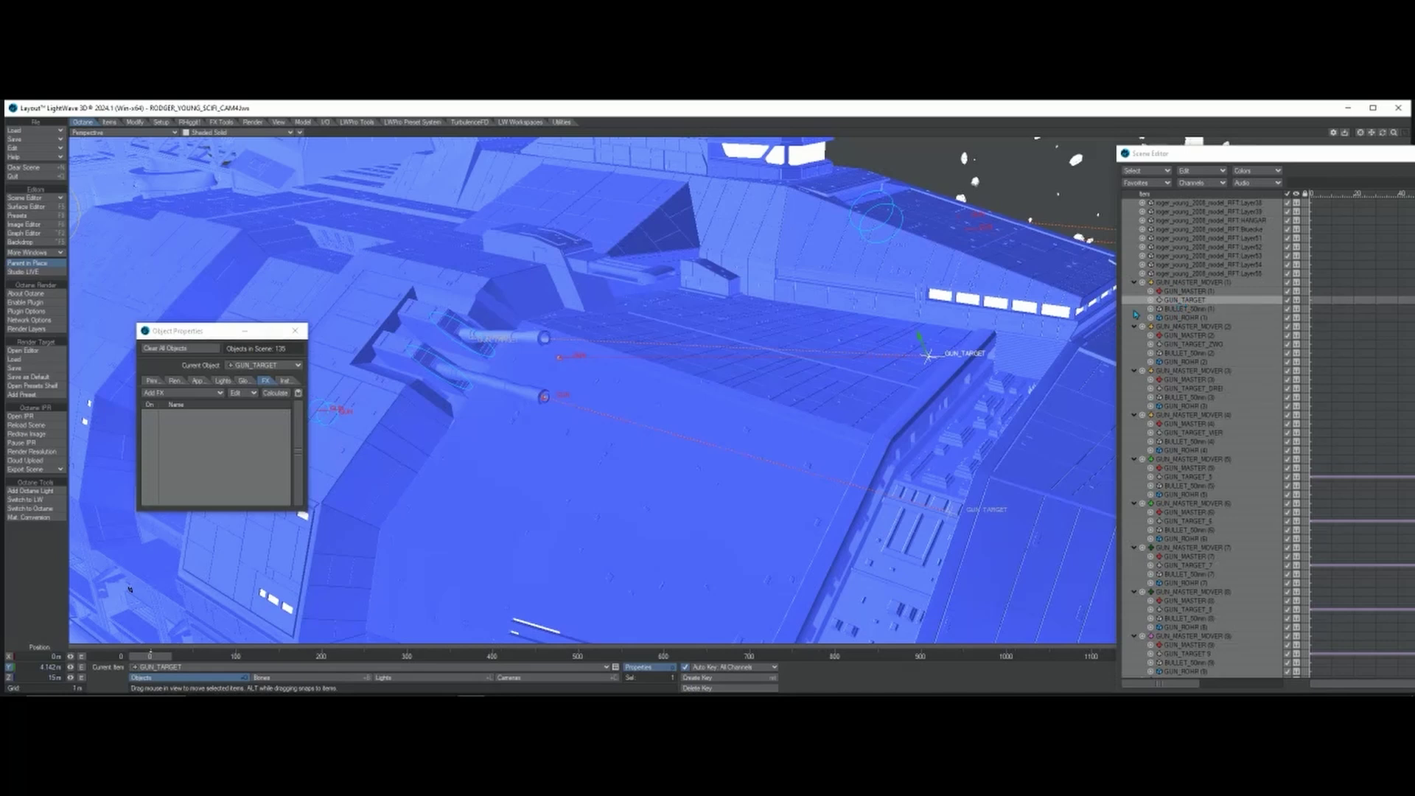
drag(1197, 158, 1414, 175)
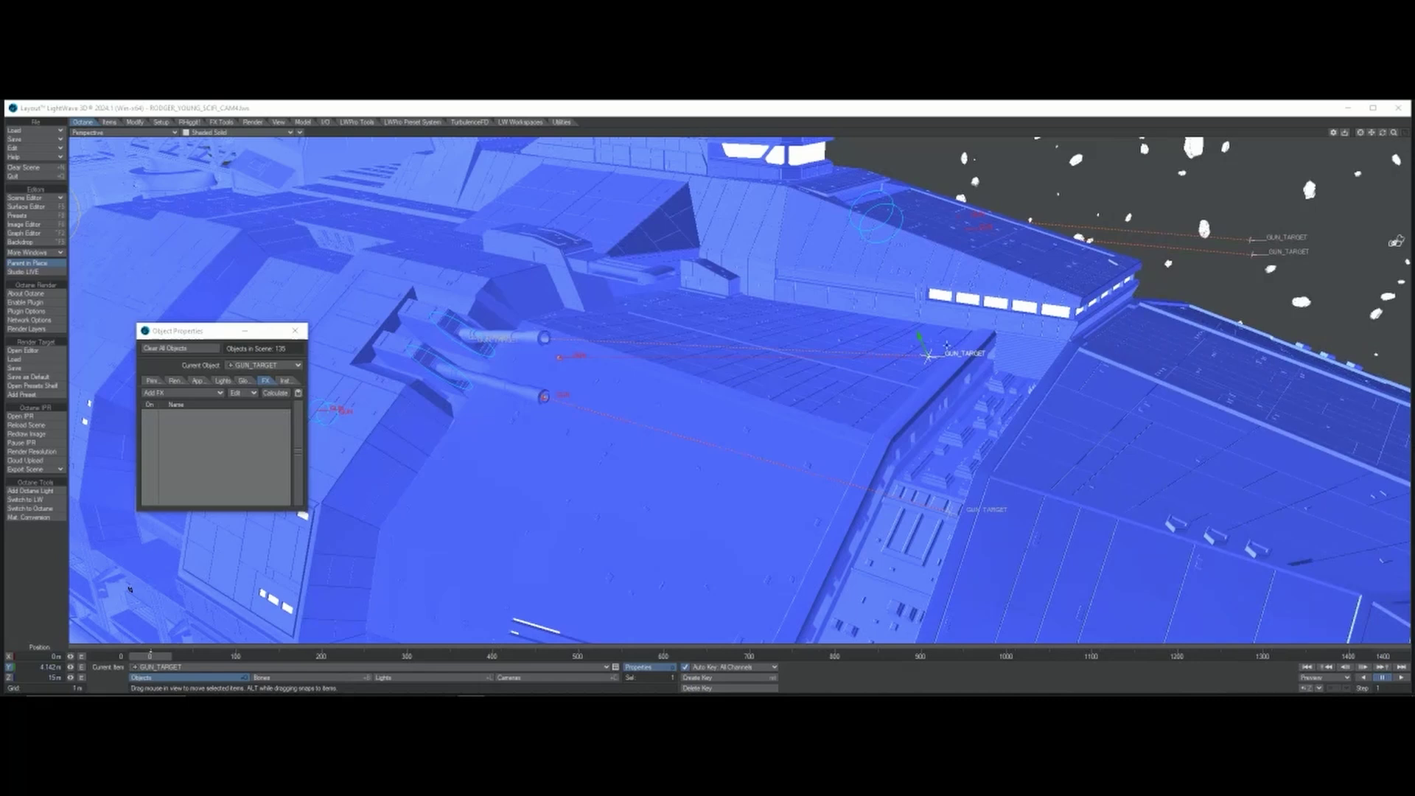
drag(919, 337, 941, 387)
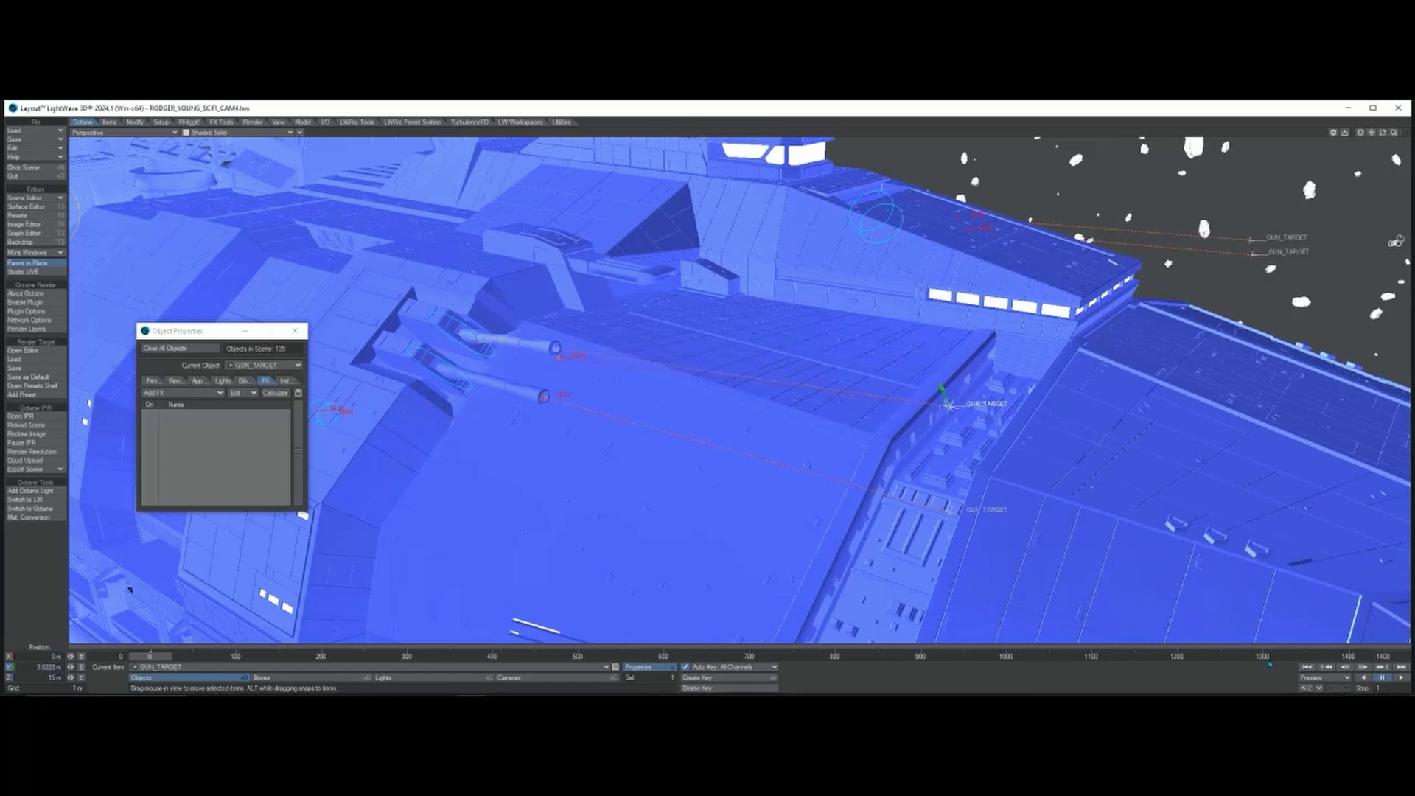
- Undo the GUN_TARGET moves
click(1307, 691)
click(1307, 690)
click(1308, 691)
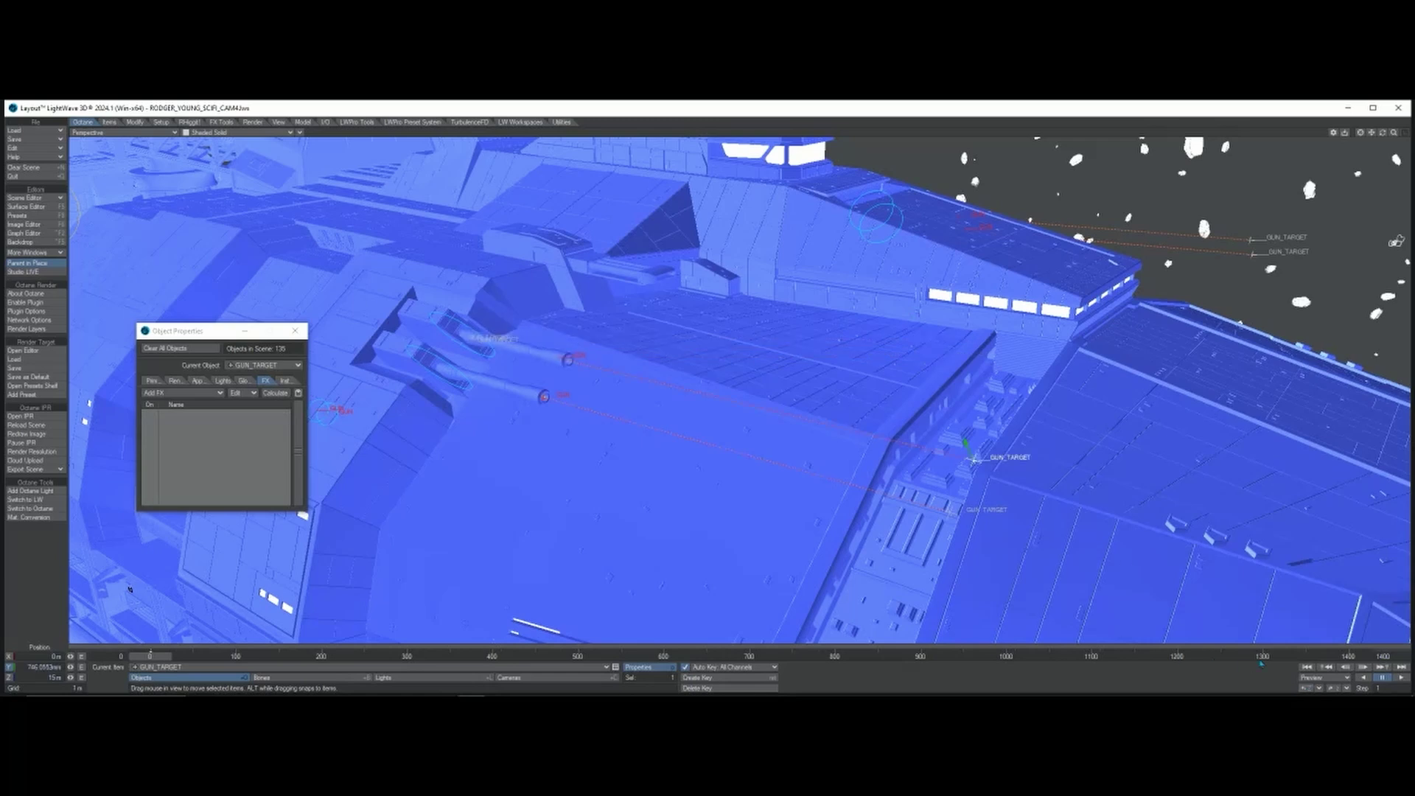
- Play the animation and inspect the particle-based Instance Generator of GUN_MASTER (1), keeping the Scene Editor in view
click(1400, 677)
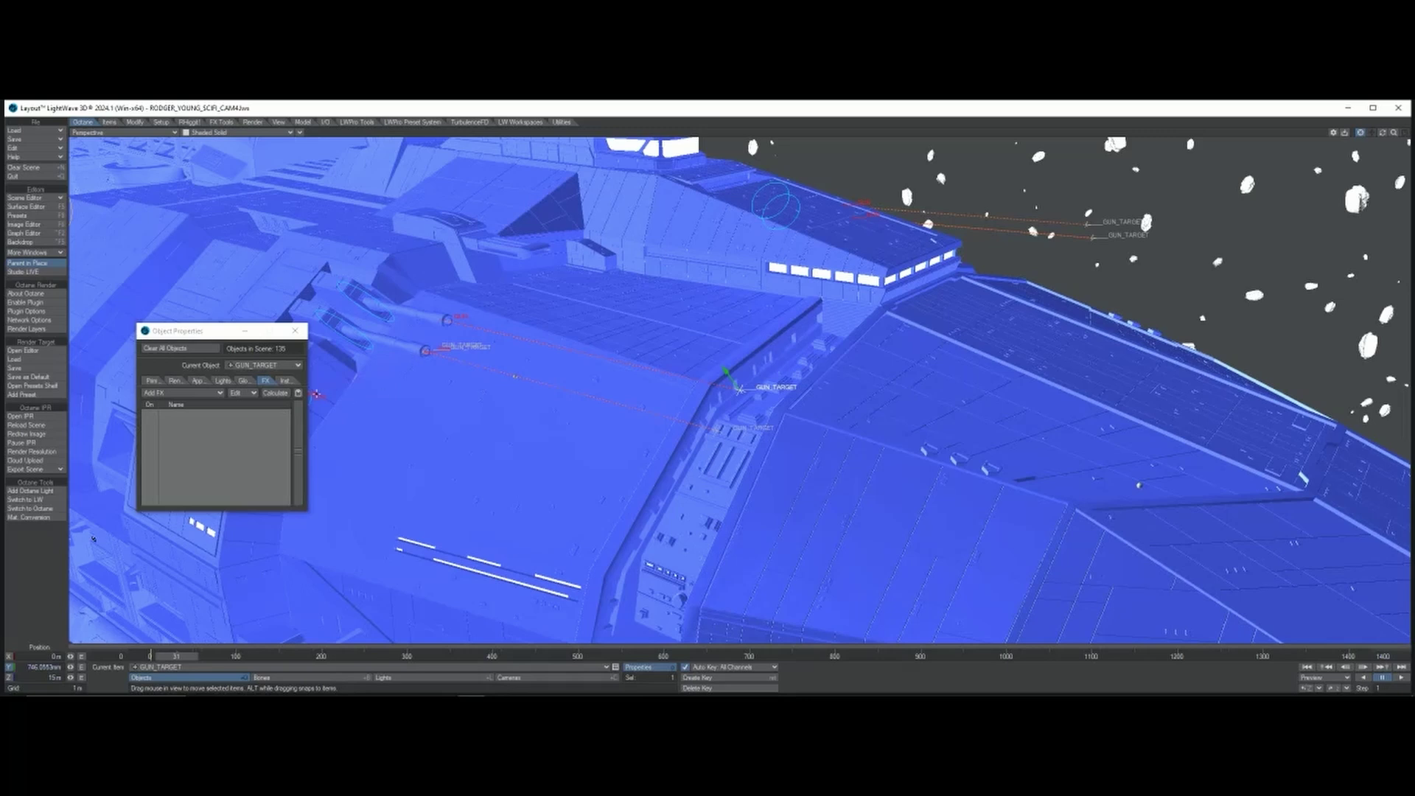
click(286, 381)
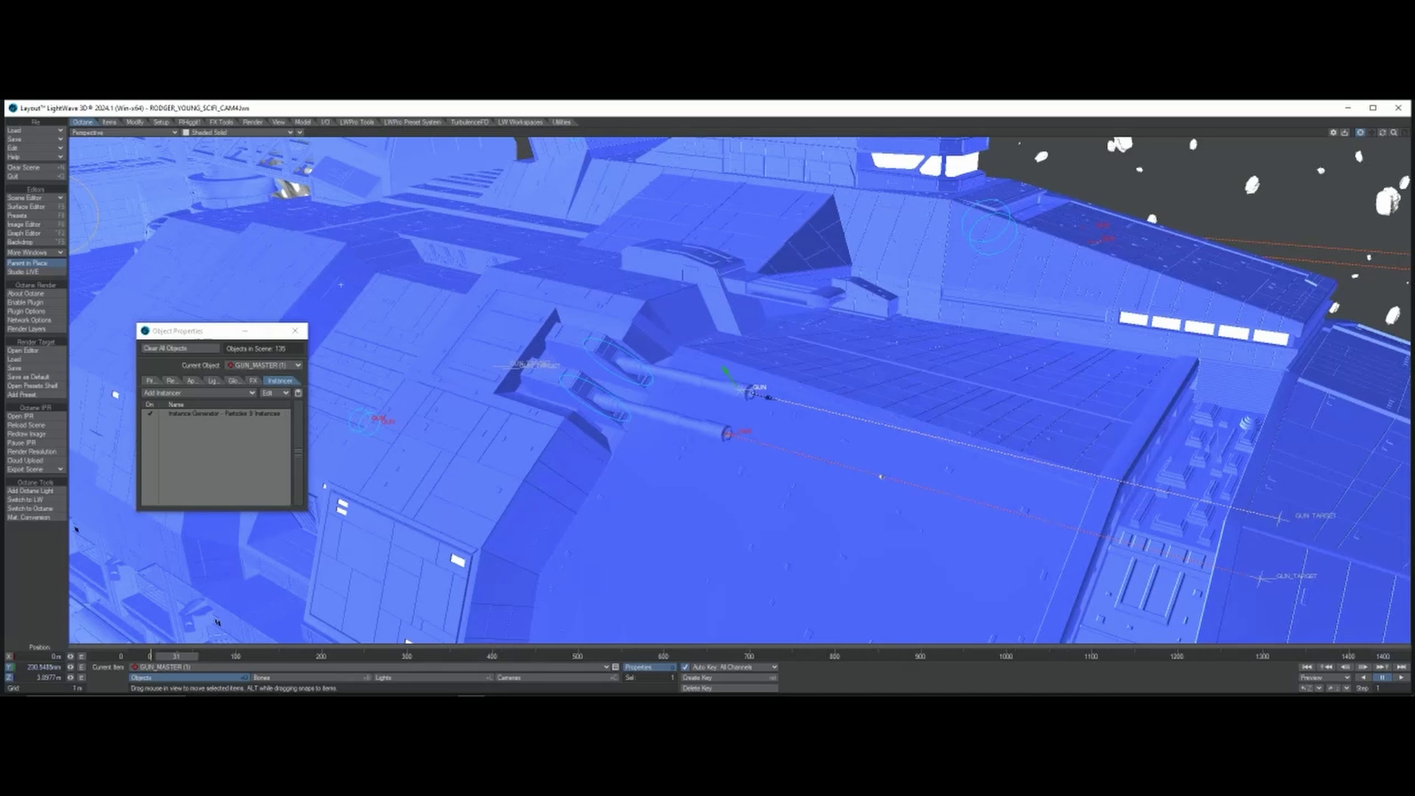
double_click(213, 417)
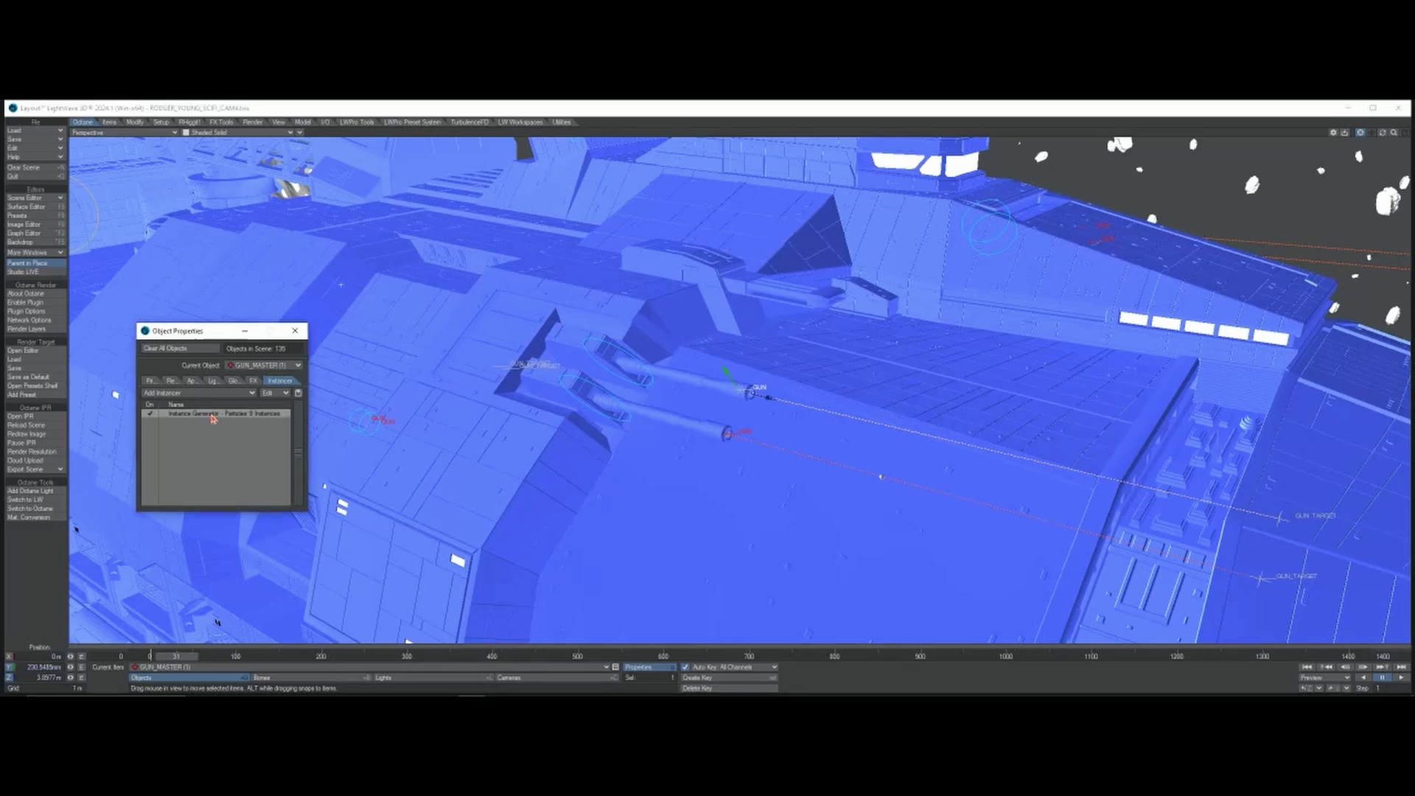
click(628, 288)
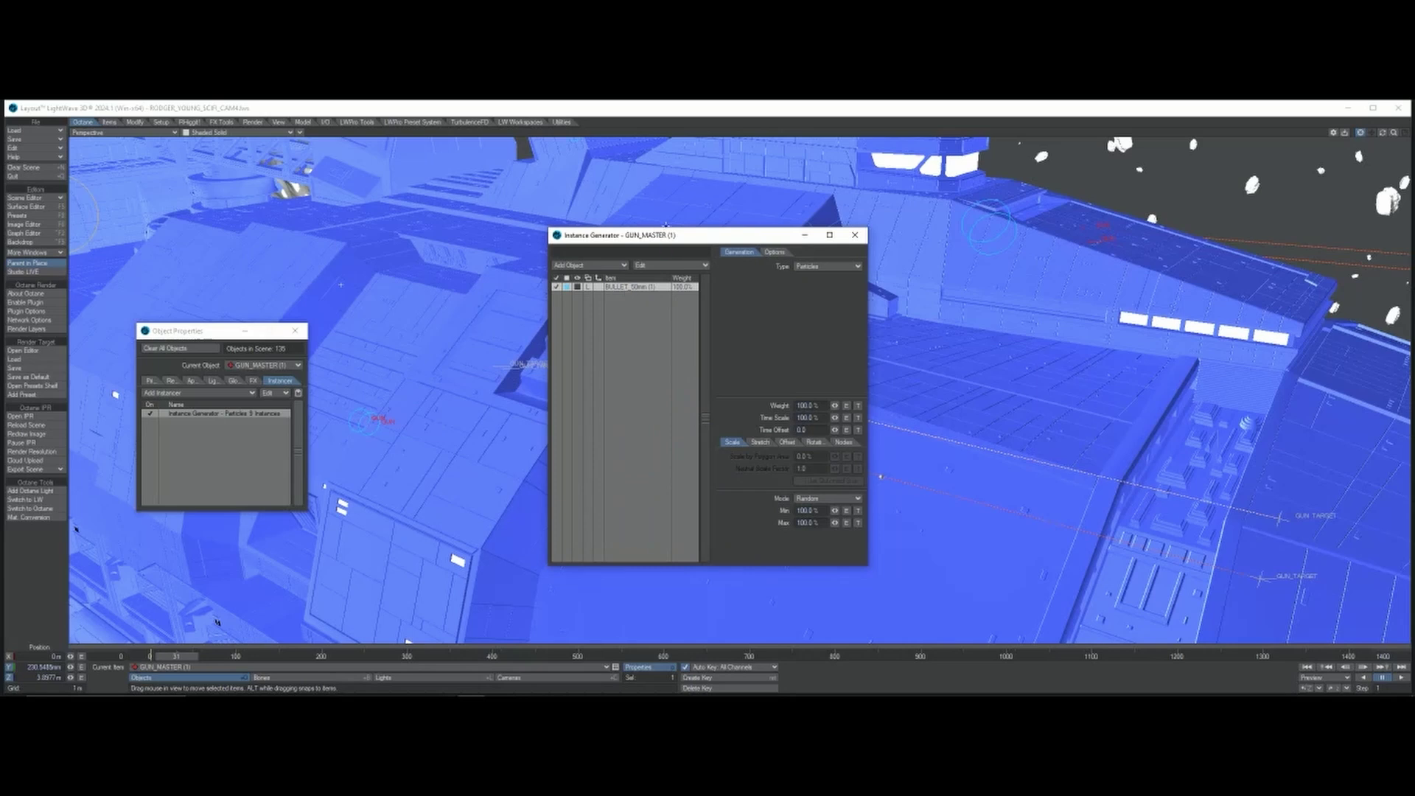
drag(674, 245, 315, 253)
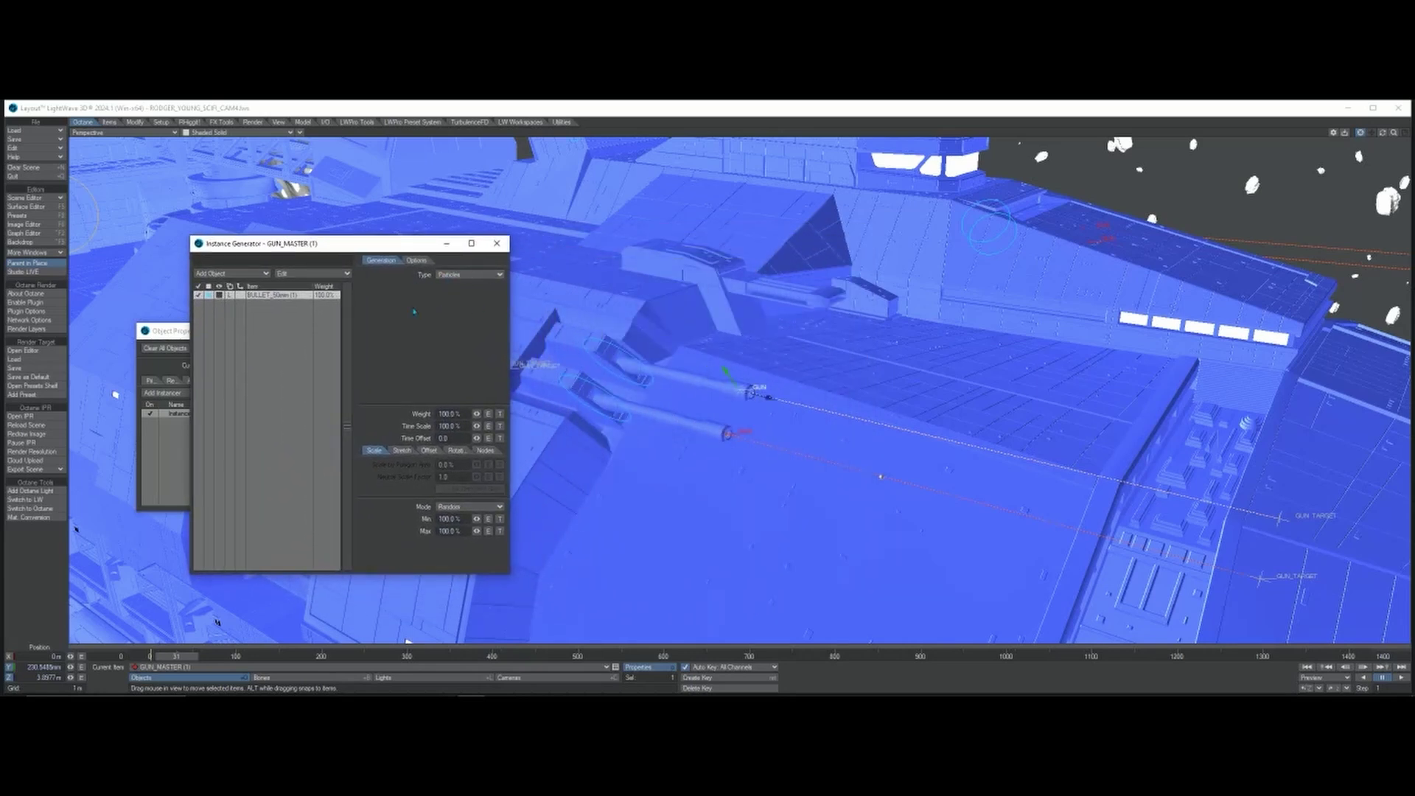
drag(1412, 185, 1228, 128)
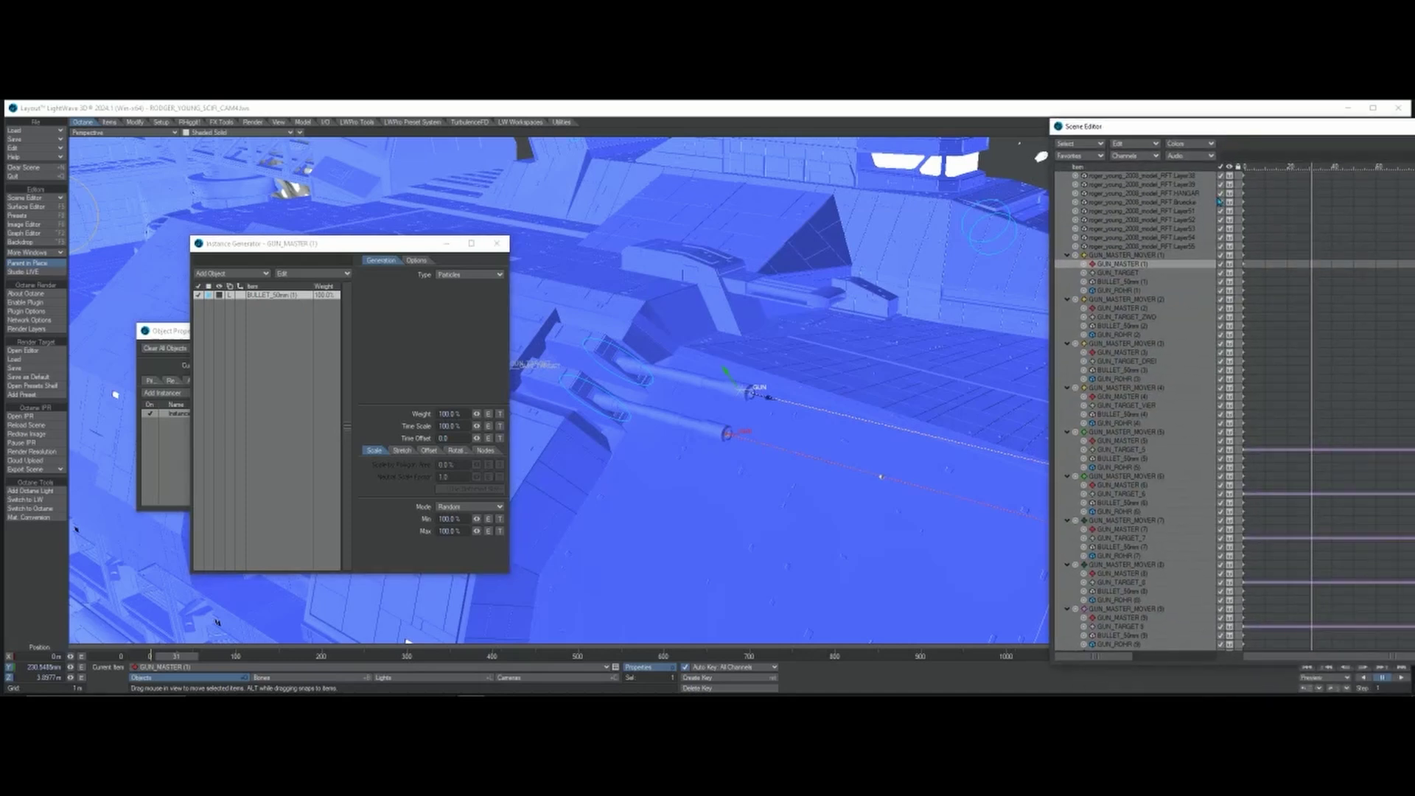
- Select BULLET_50mm (1) and clear the Scene Editor away to look at the gun and its targets along the hull
click(1126, 282)
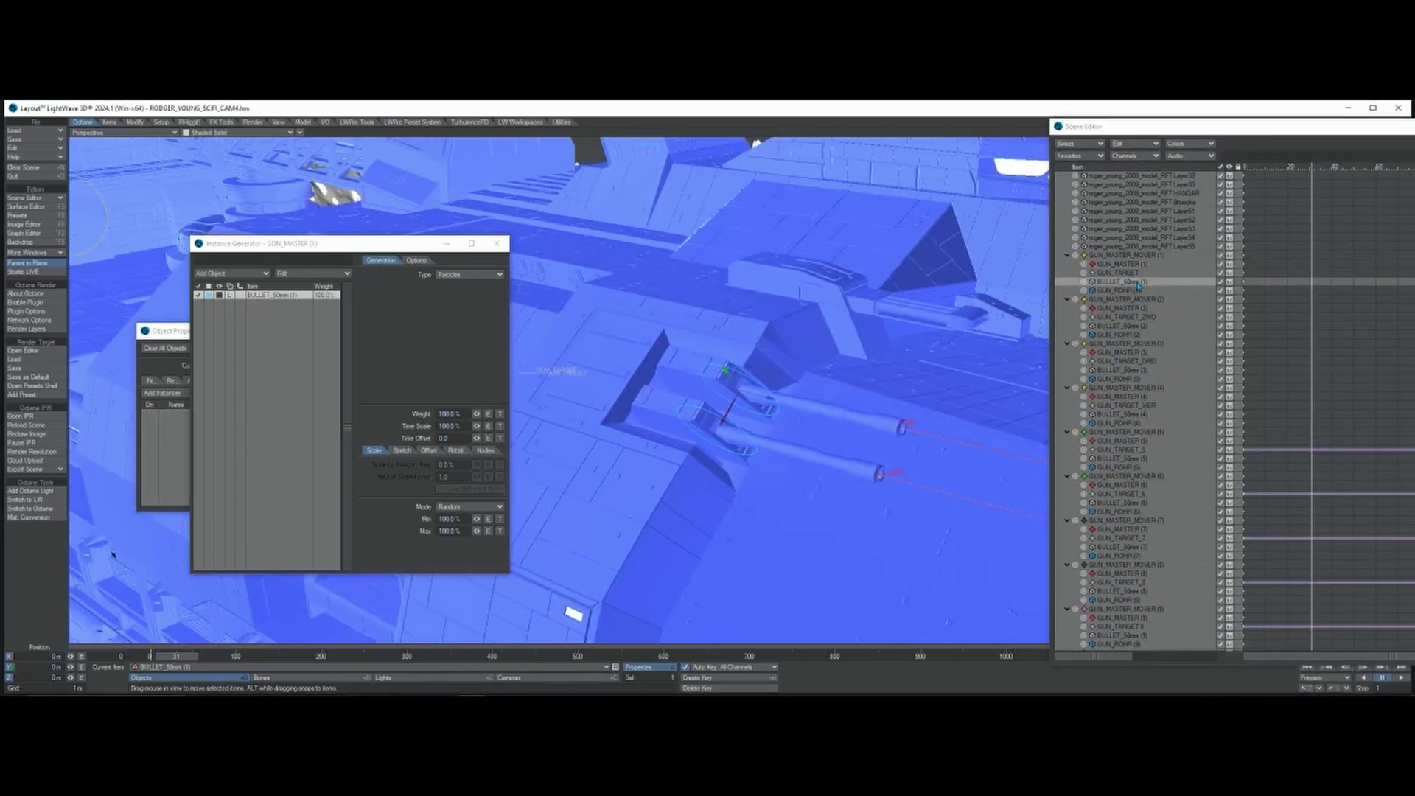
drag(1111, 128, 1414, 144)
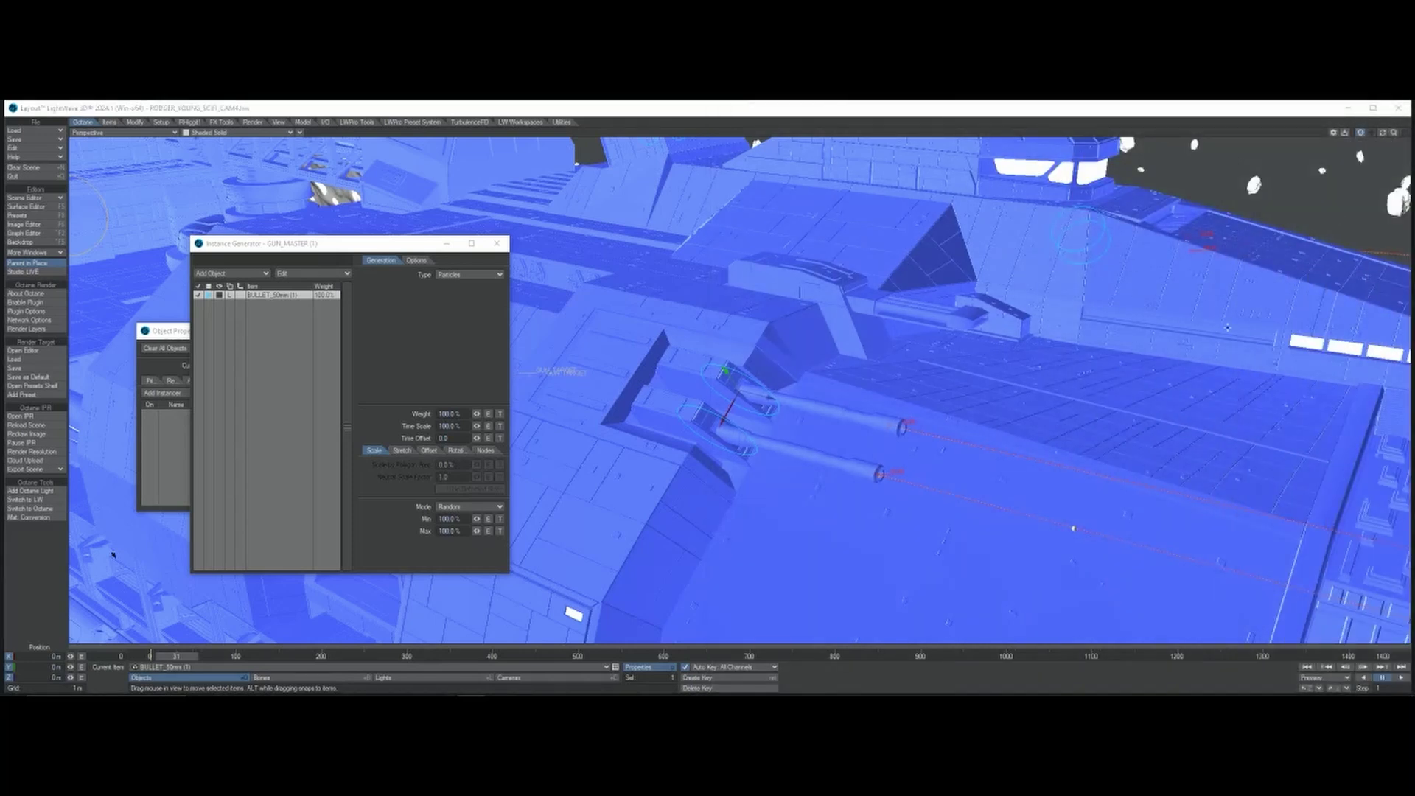
drag(1395, 134, 1360, 133)
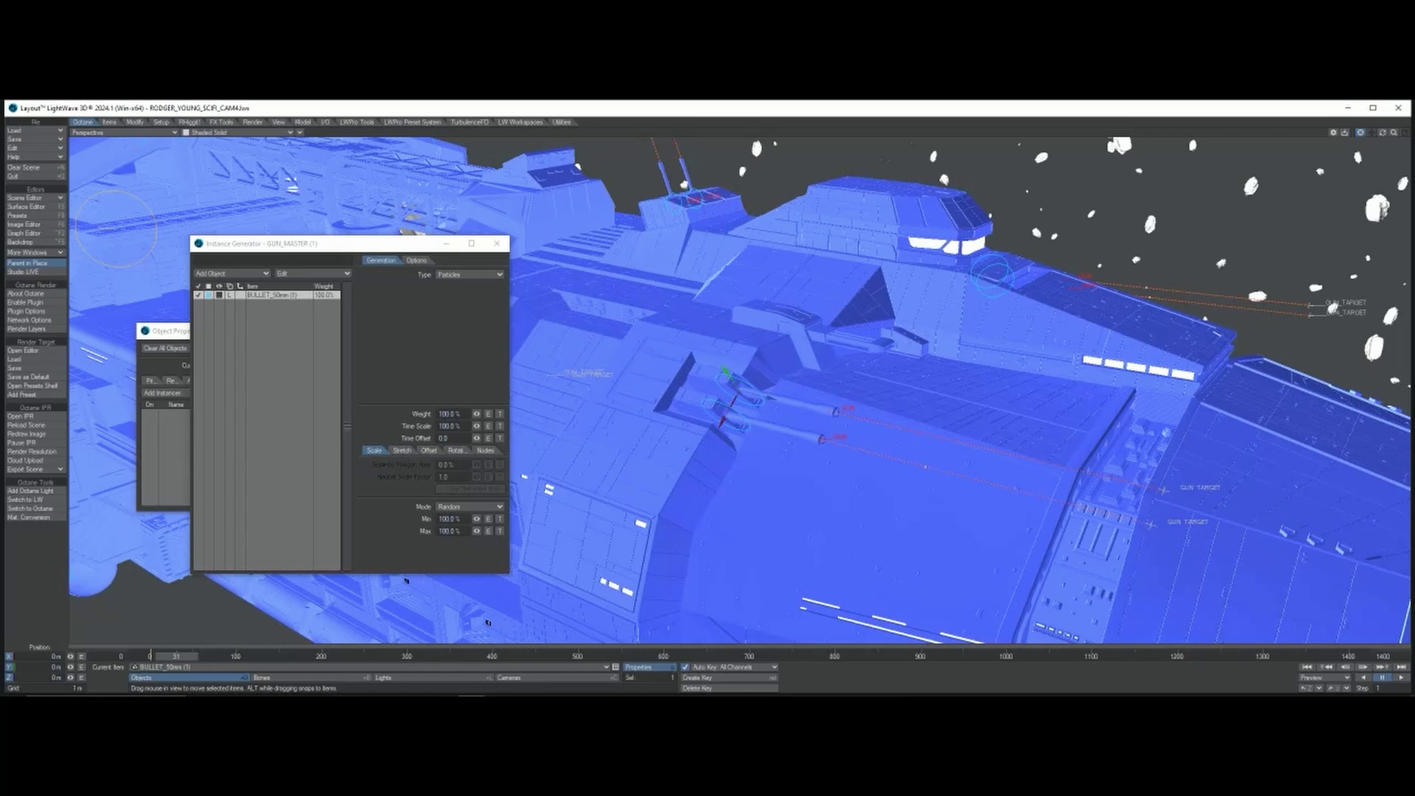
- Try raising GUN_TARGET to about 11.1 m and lowering it again, delete the test keyframes, and return to frame 0
click(1165, 490)
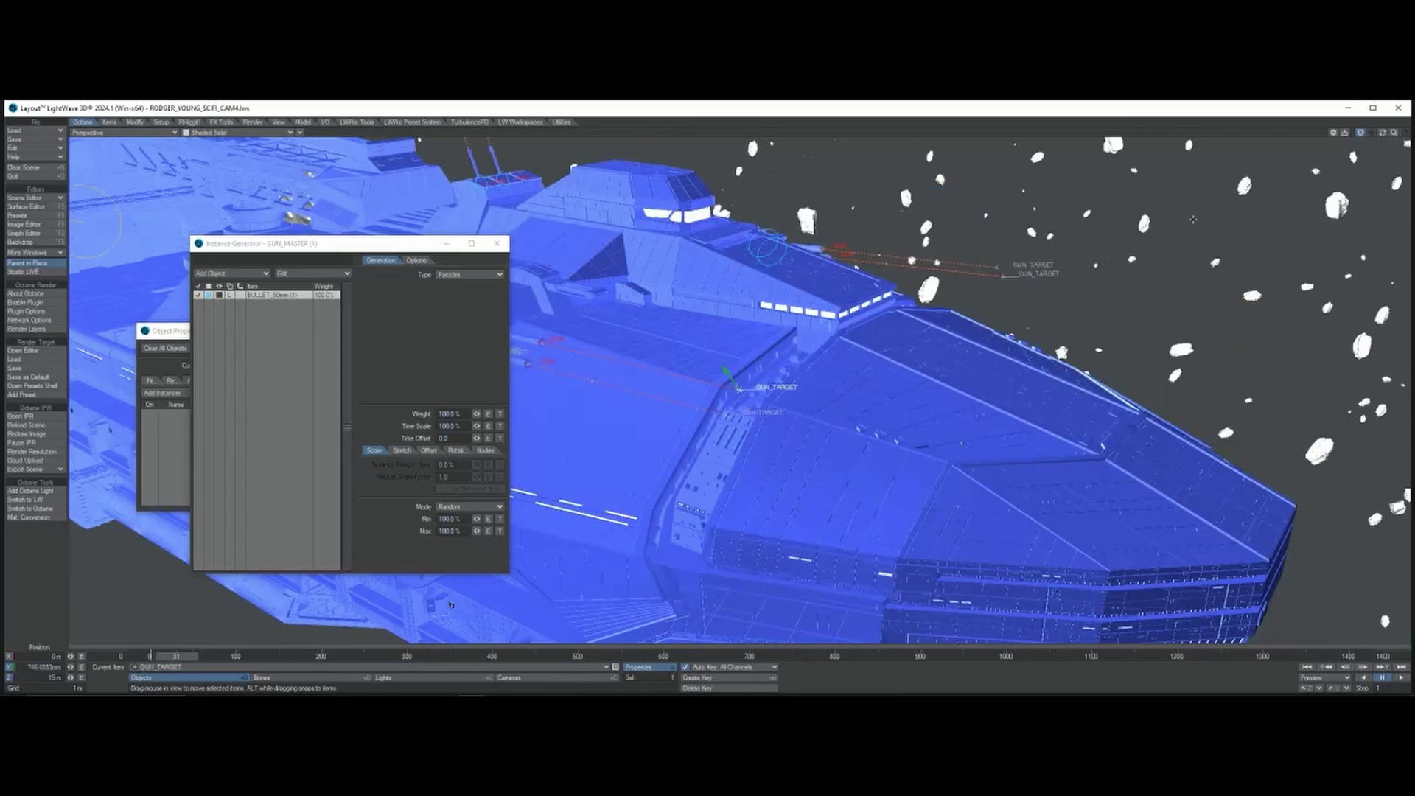
click(1361, 133)
drag(1372, 133, 1401, 137)
drag(1168, 393, 1145, 209)
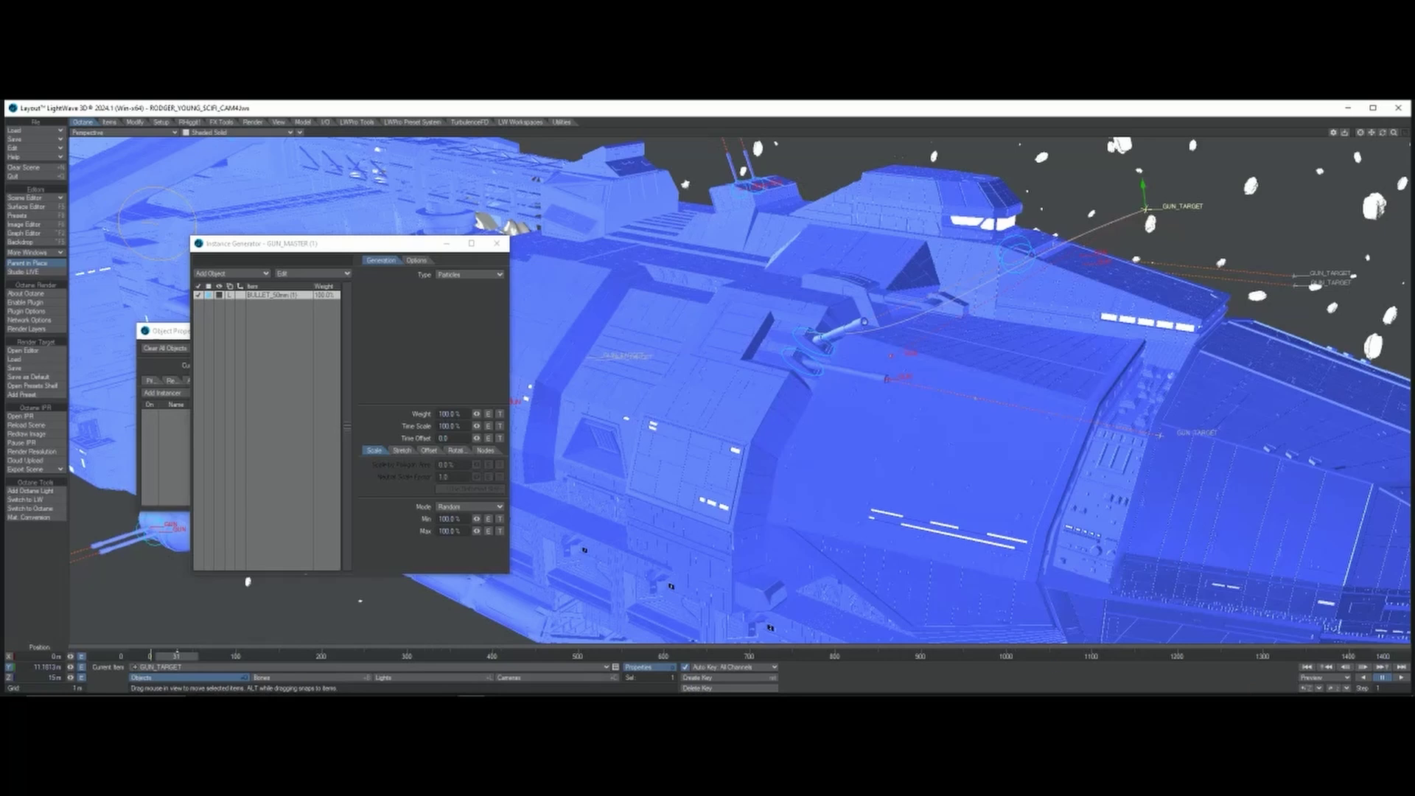
click(729, 687)
click(412, 149)
drag(1144, 188, 1167, 373)
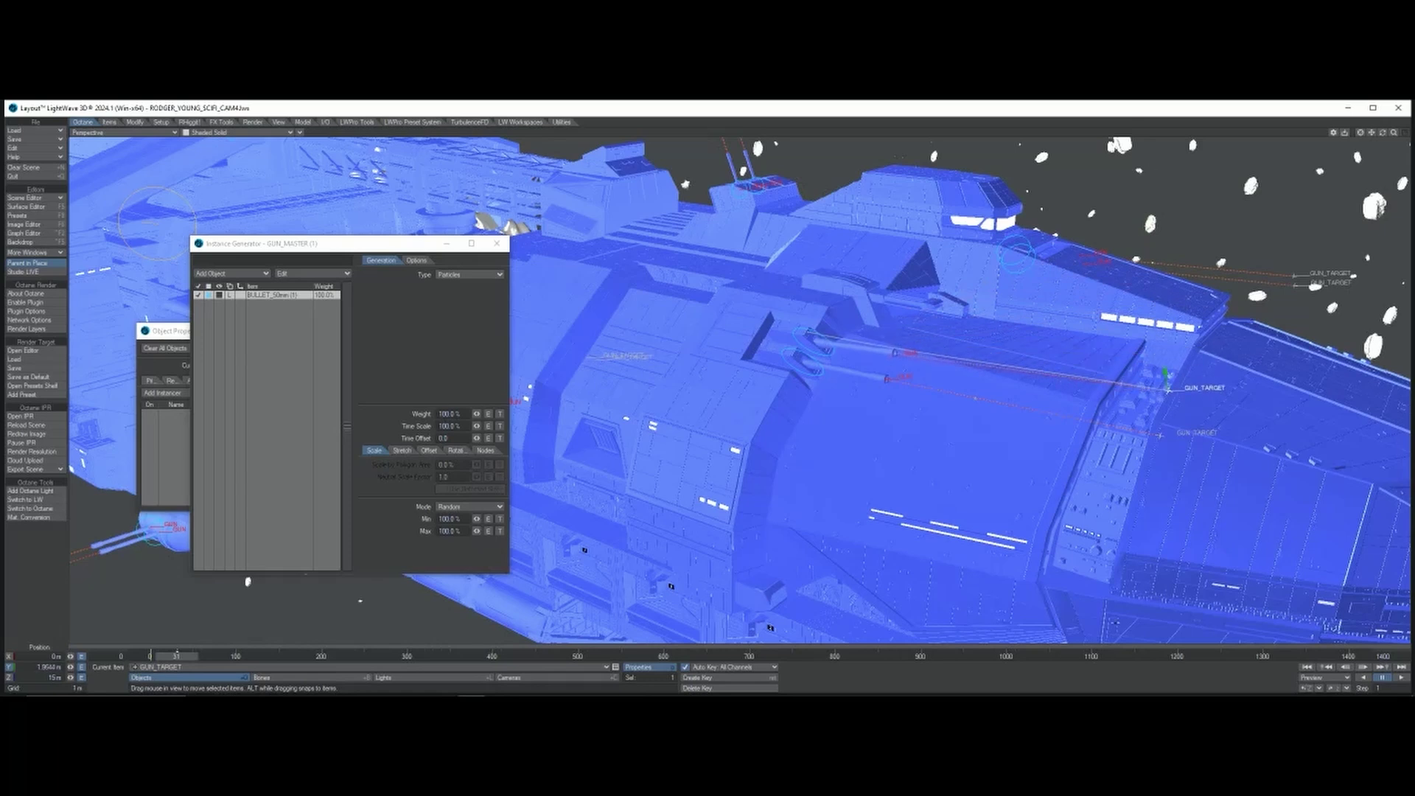
click(729, 688)
click(402, 143)
drag(176, 656, 150, 656)
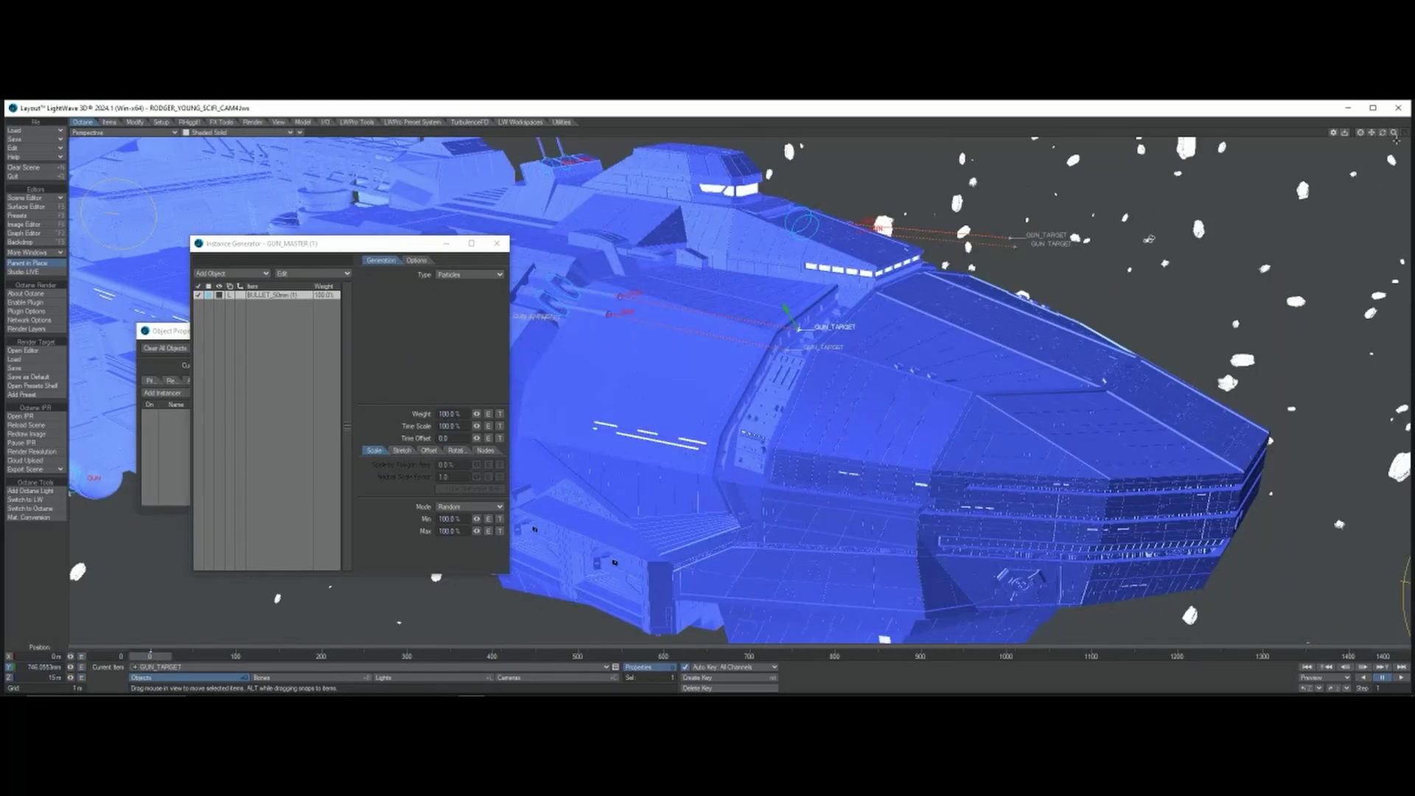
- Close the Instance Generator and show the motion settings of GUN_MASTER (1)'s FX emitter
drag(1394, 133, 1375, 138)
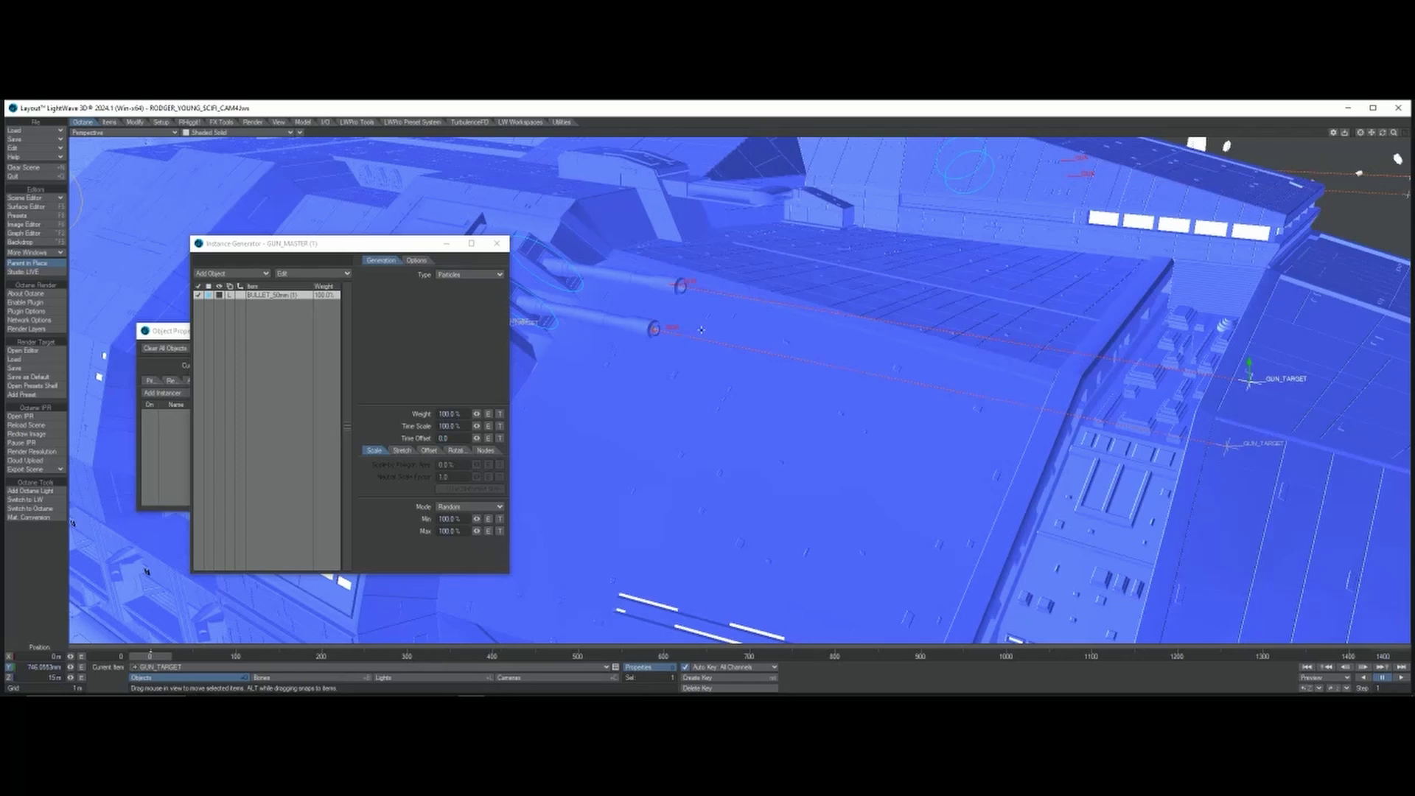
click(497, 243)
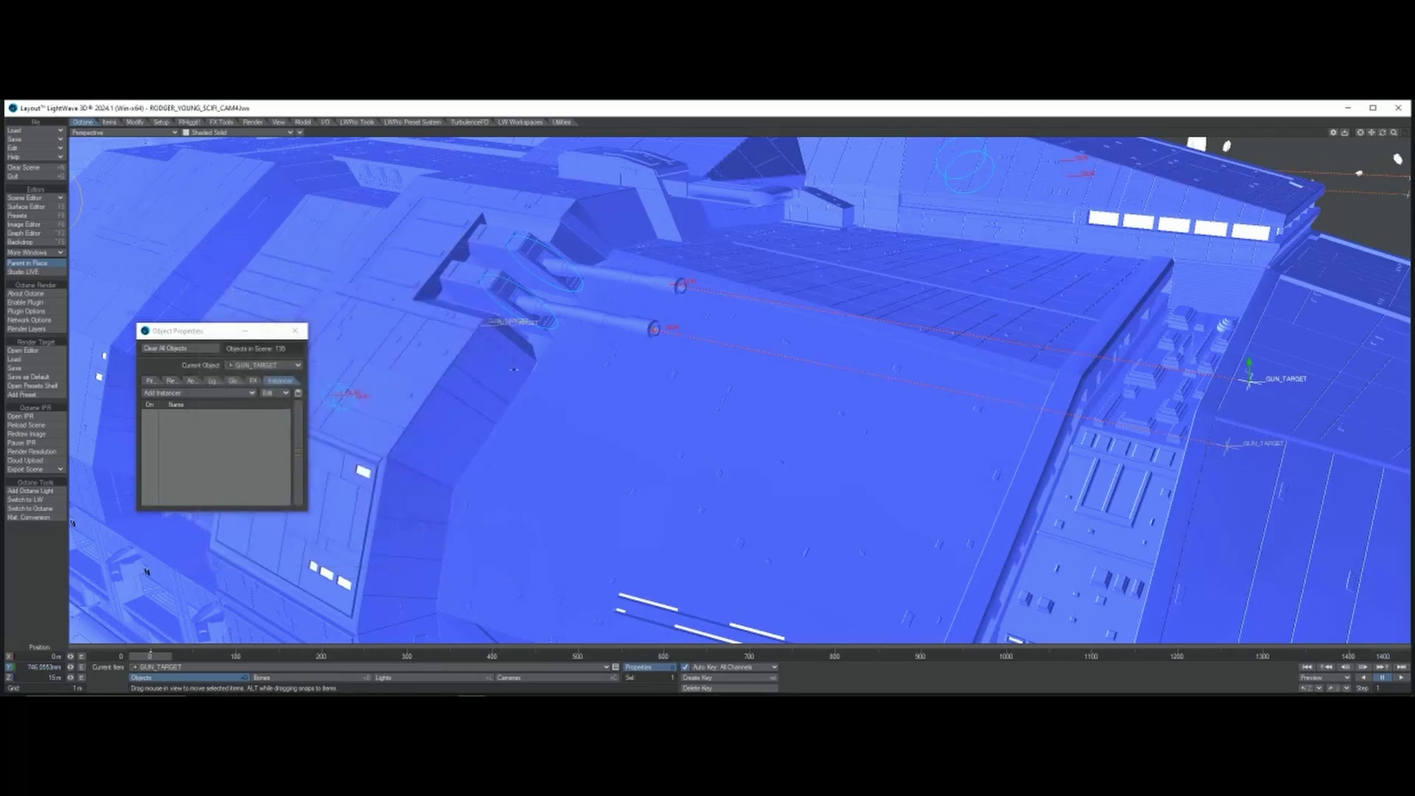
click(253, 381)
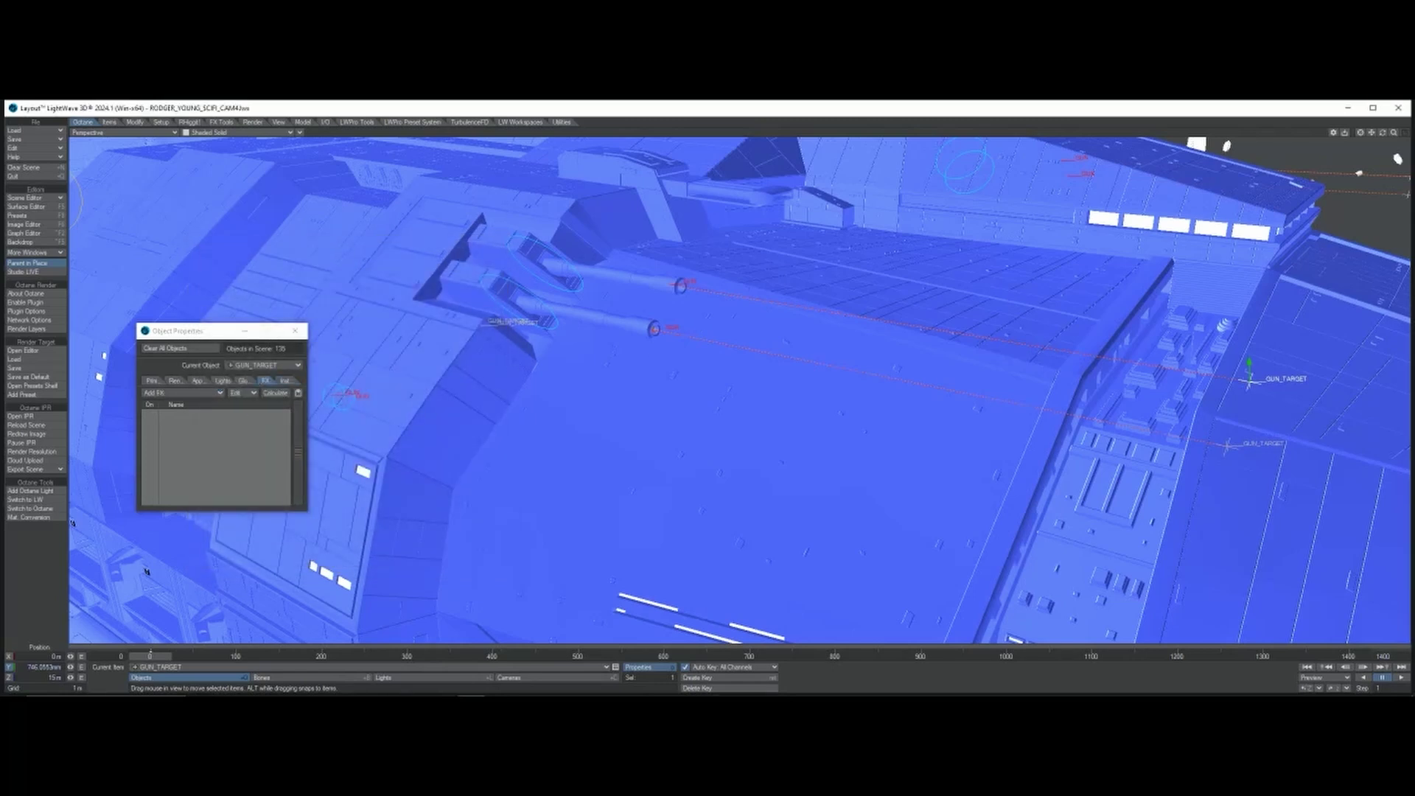
click(696, 290)
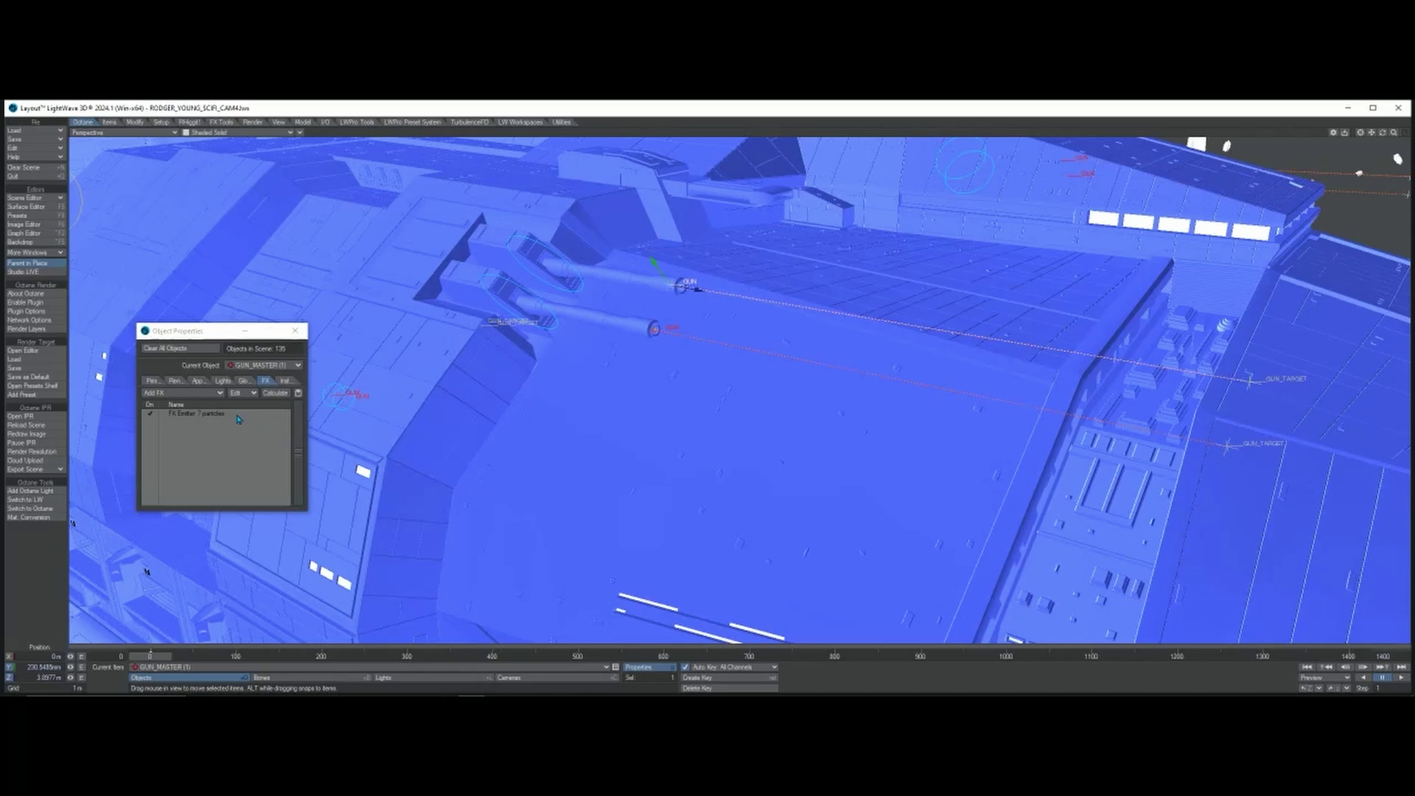
click(196, 413)
click(207, 526)
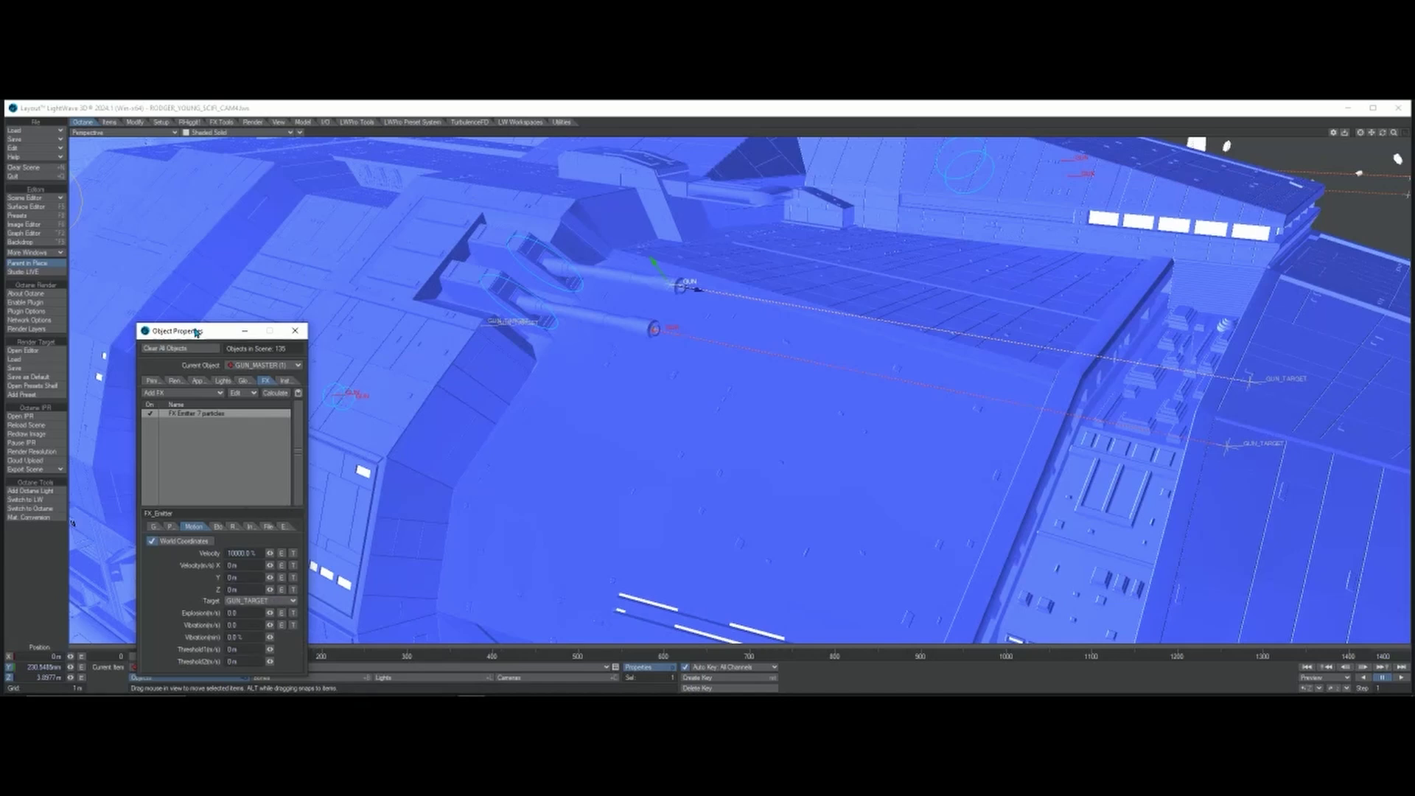
- Inspect the emitter's gravity and parent motion, particle lifetime, and explosion and vibration settings
drag(197, 335, 363, 227)
click(383, 418)
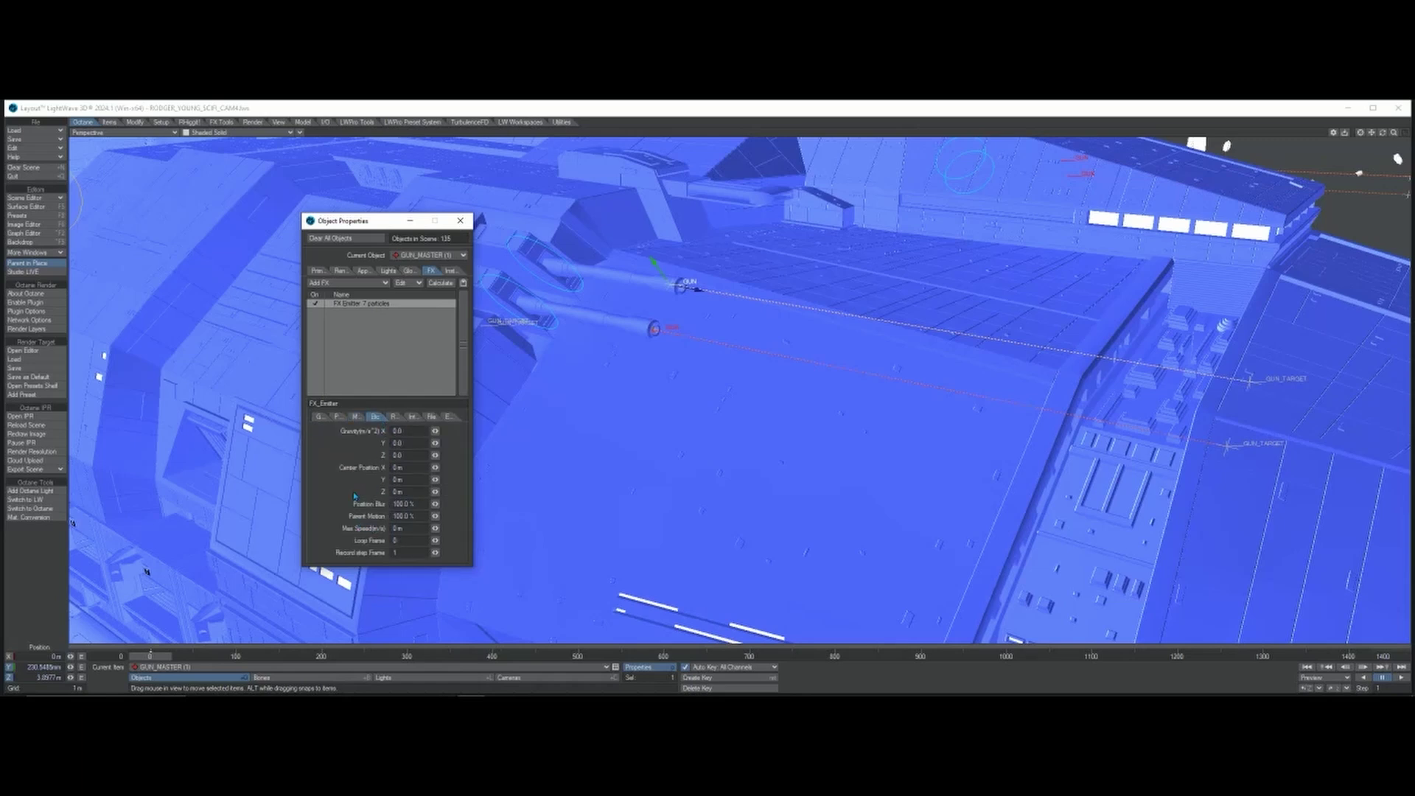
click(337, 417)
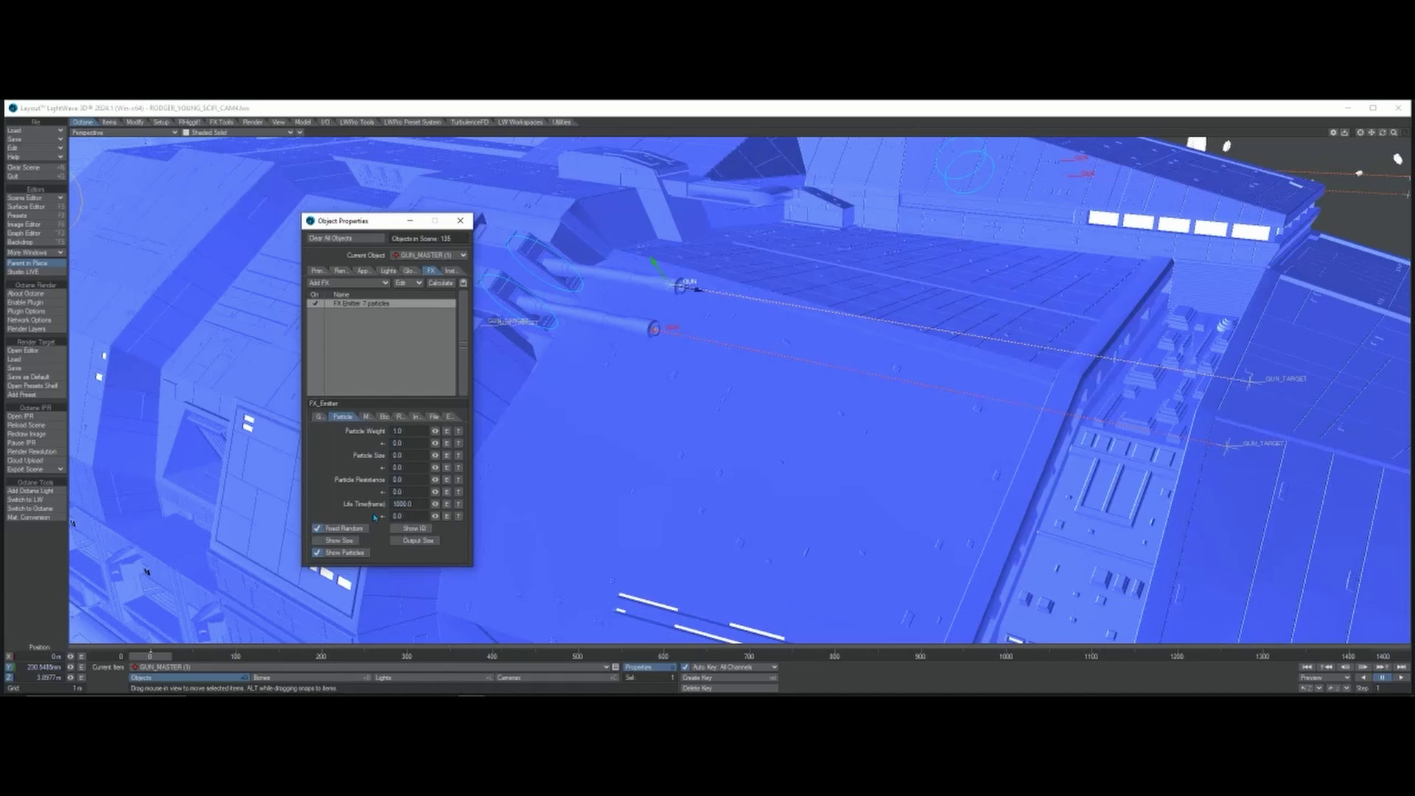
click(368, 419)
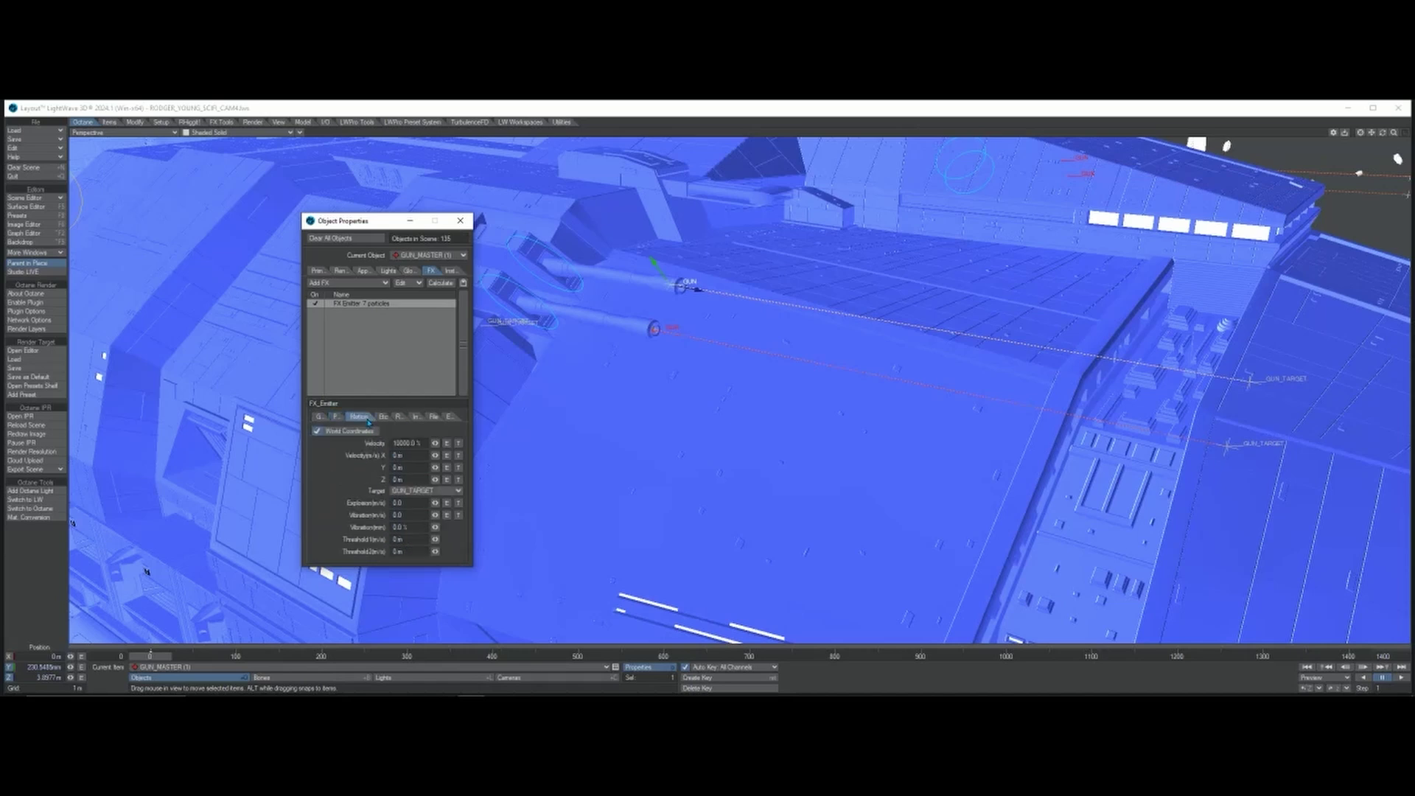
click(382, 417)
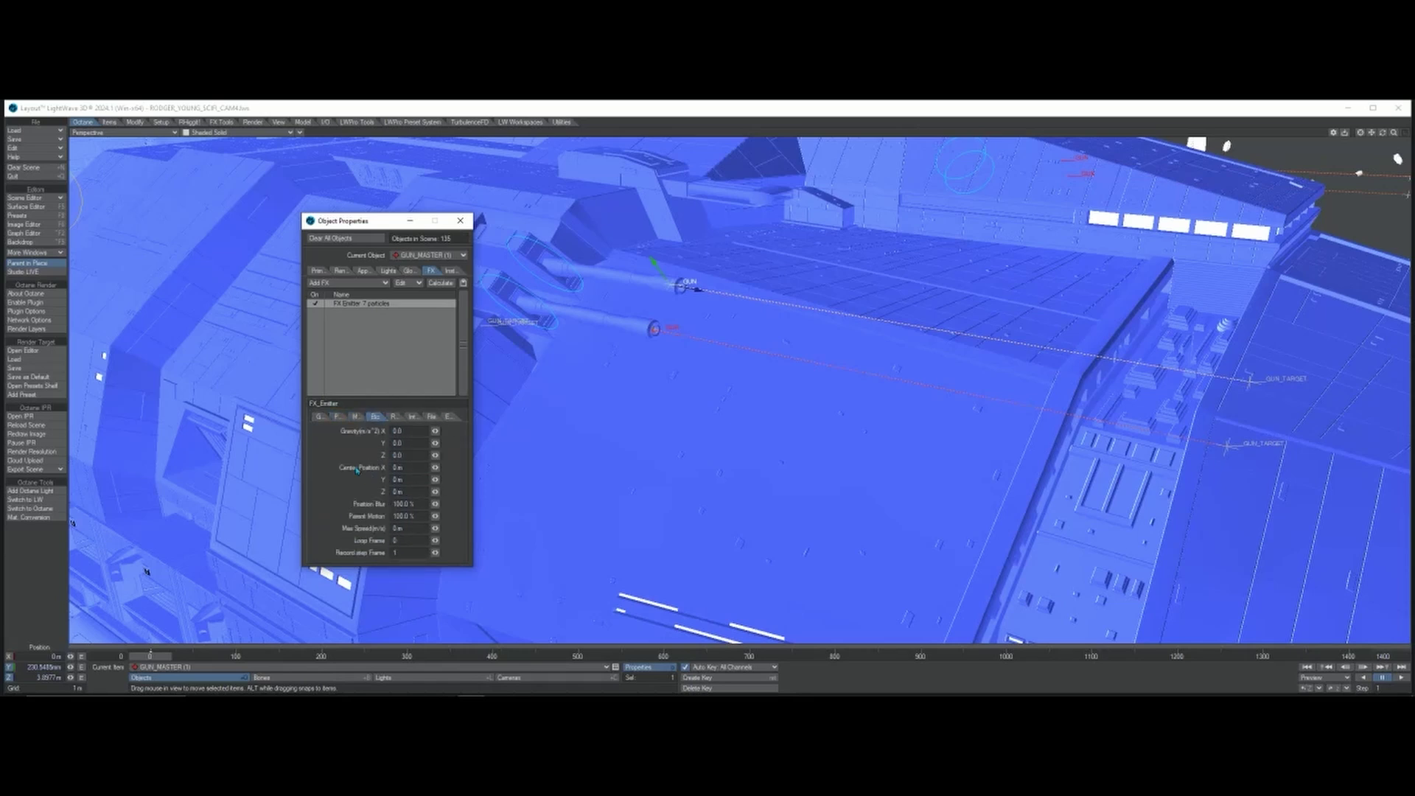
click(361, 418)
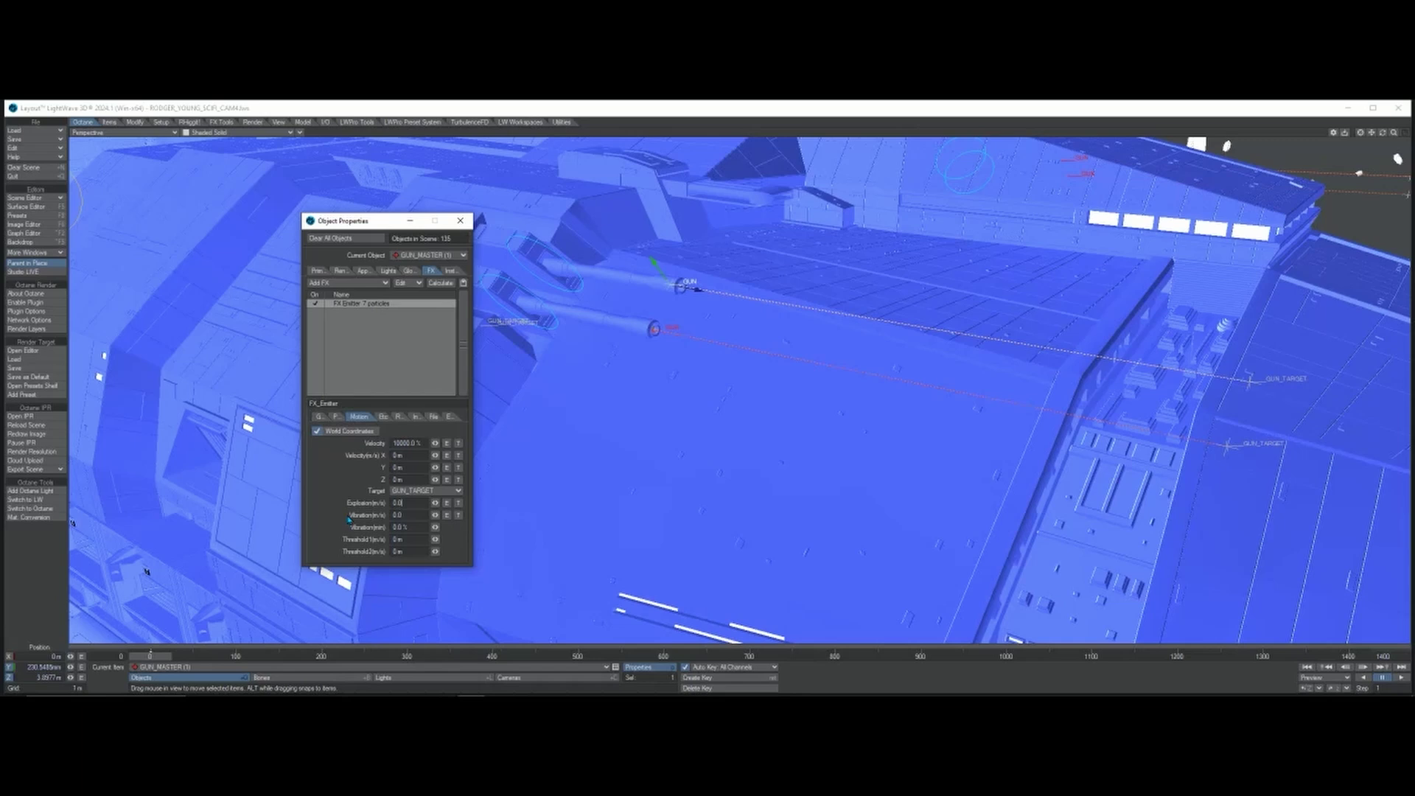
click(413, 516)
- Examine GUN_MASTER_MOVER (1)'s motion graph and its rotation on the hull
click(1393, 132)
mouse_move(1394, 133)
mouse_down()
mouse_move(1311, 132)
mouse_move(1381, 133)
mouse_move(1319, 136)
mouse_move(1312, 155)
mouse_move(1387, 133)
mouse_up()
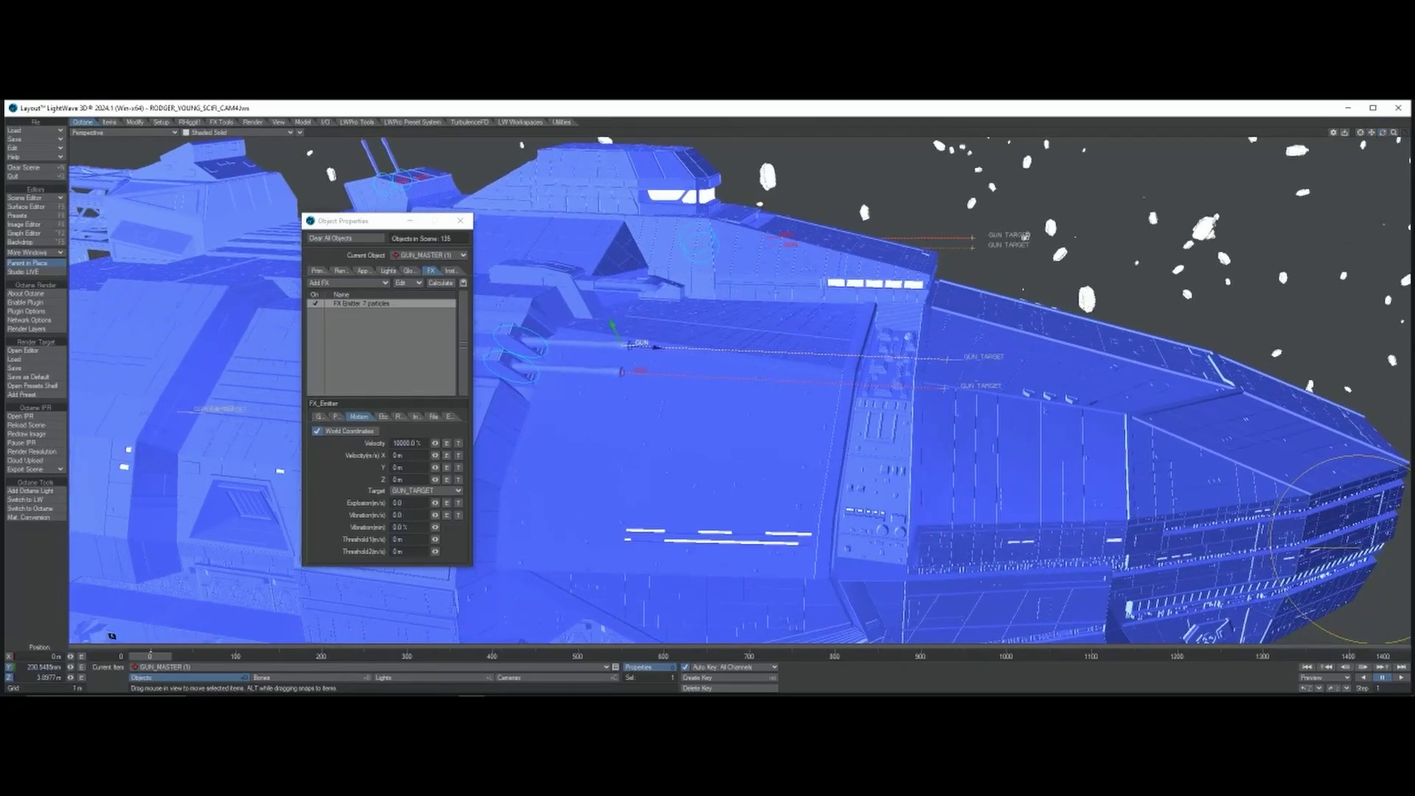
key(Up)
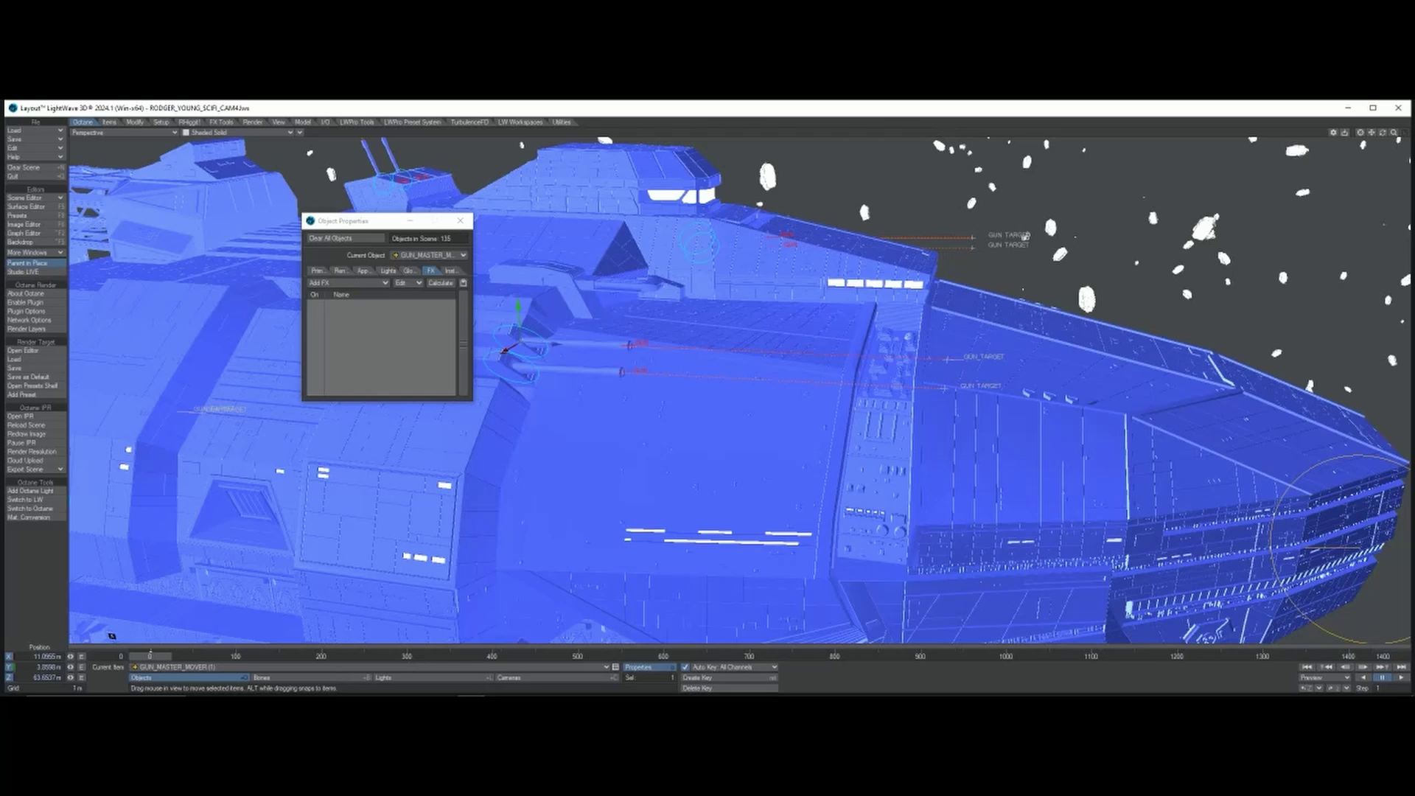
key(ctrl+F2)
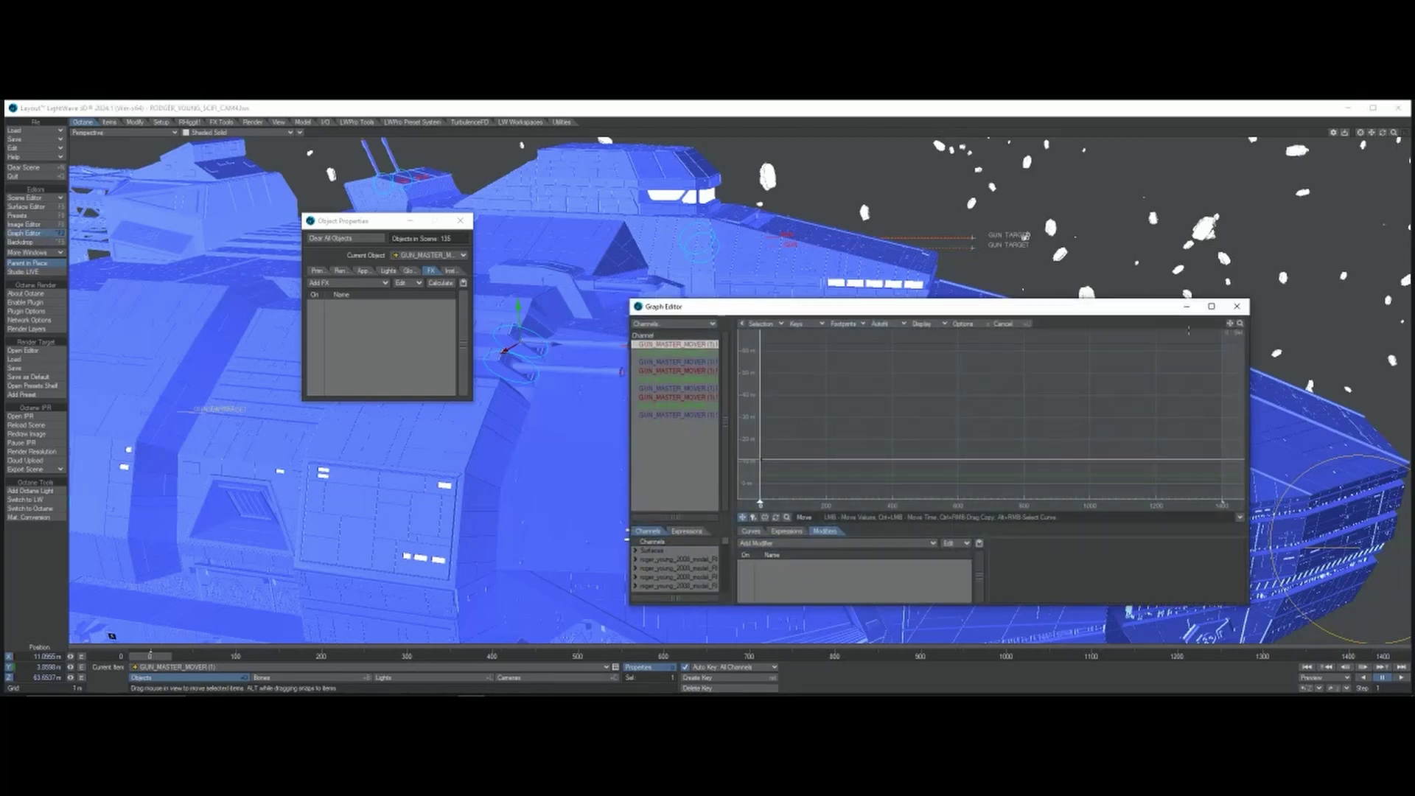
click(1237, 306)
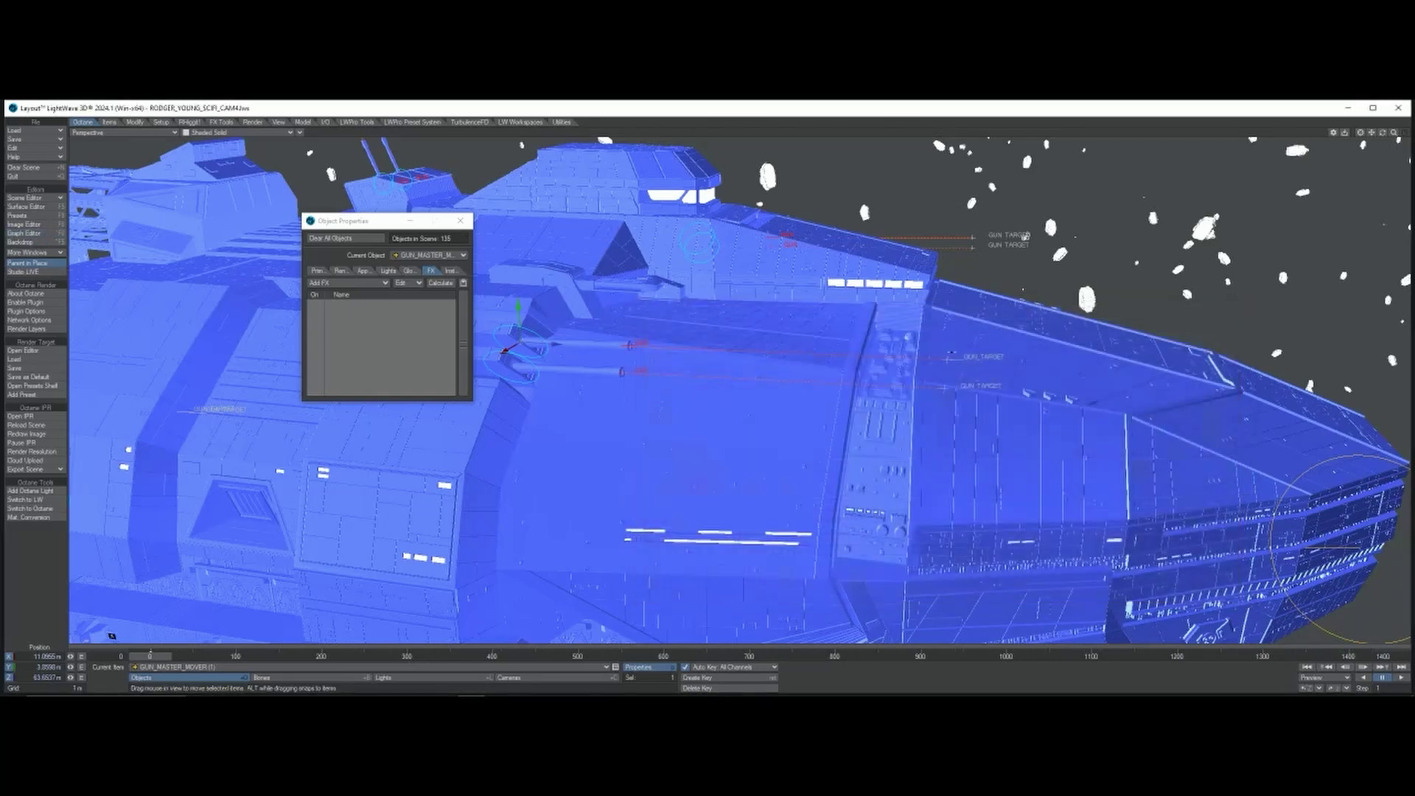
click(138, 123)
key(y)
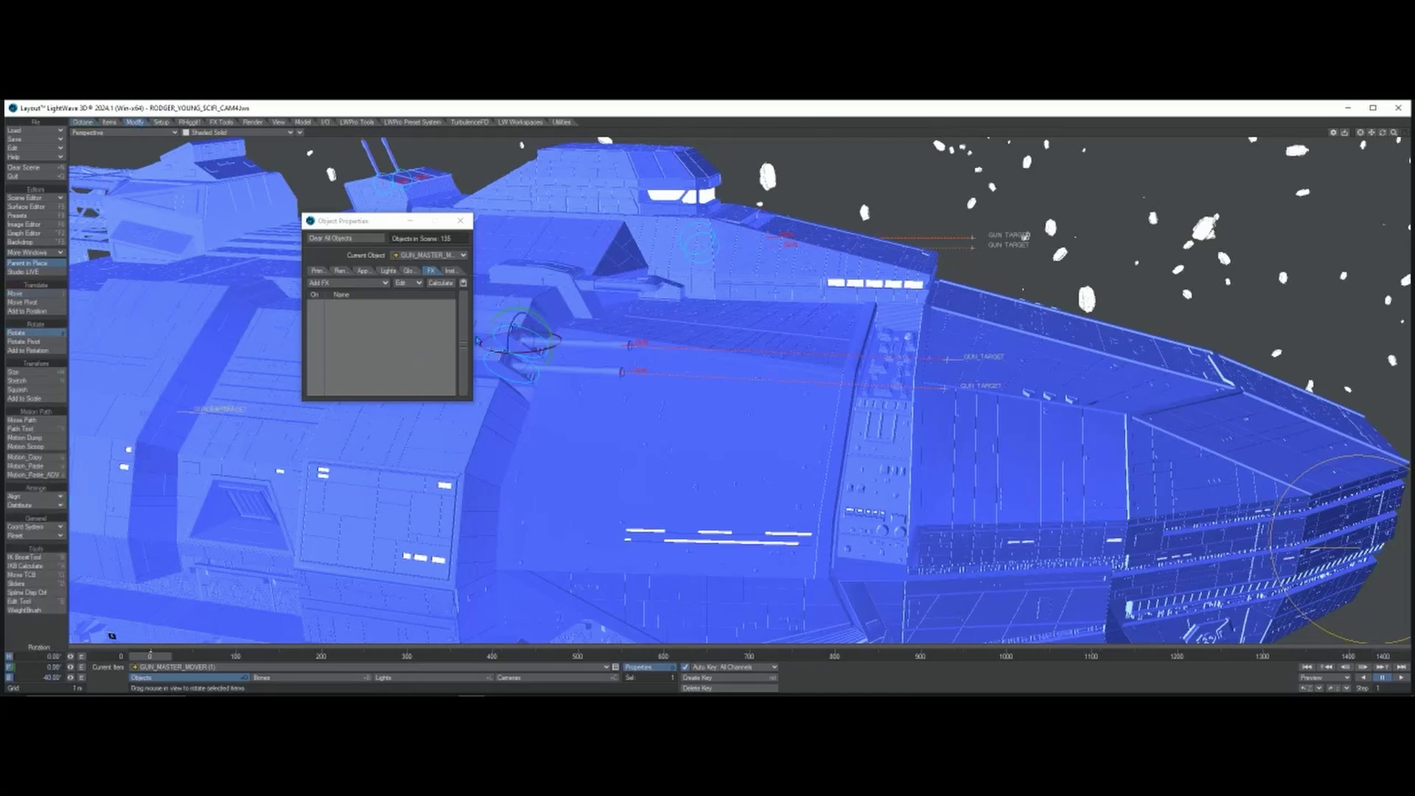
drag(1025, 237, 1025, 236)
- Review the gun hierarchy in the Scene Editor with GUN_MASTER (1) selected, and clear the editor away
key(ctrl+F1)
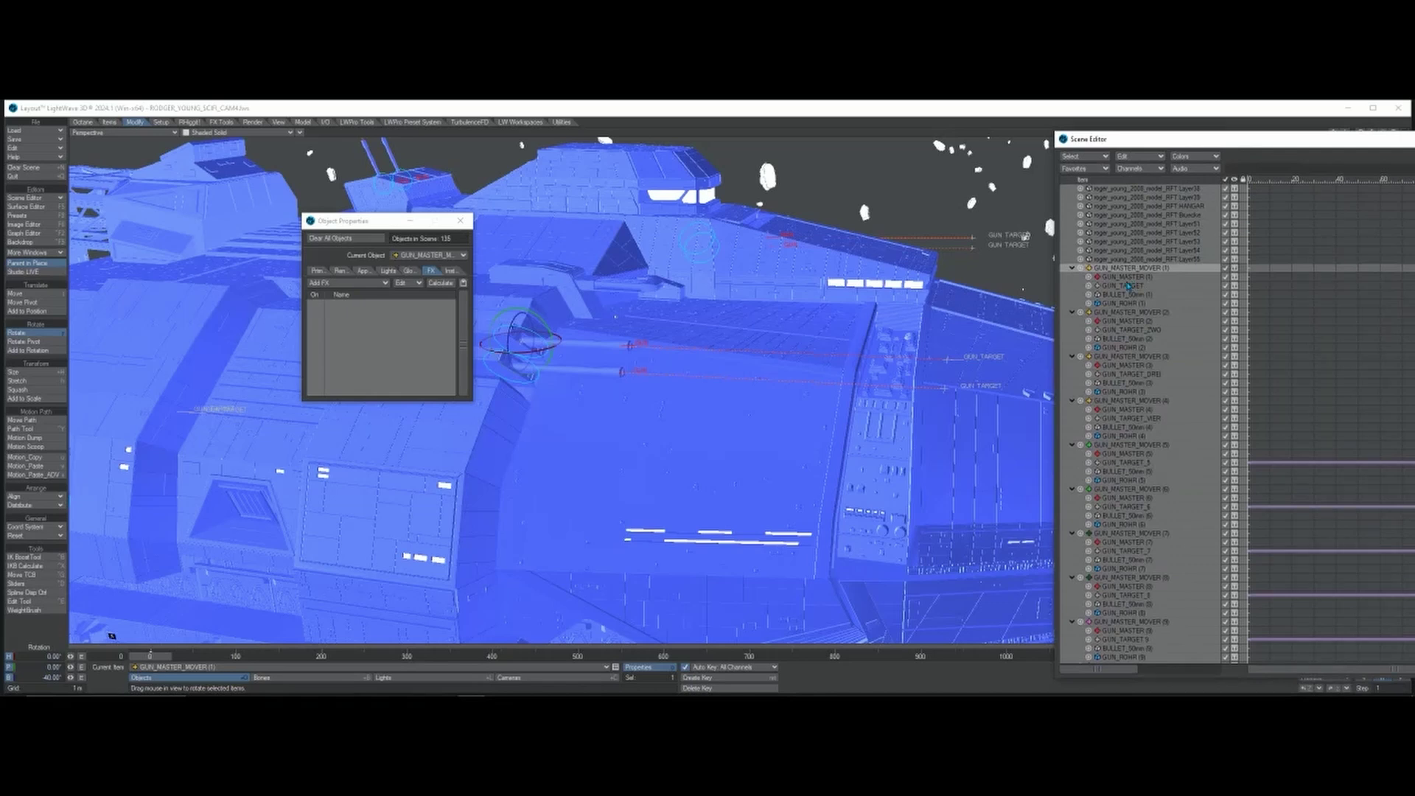
click(1124, 277)
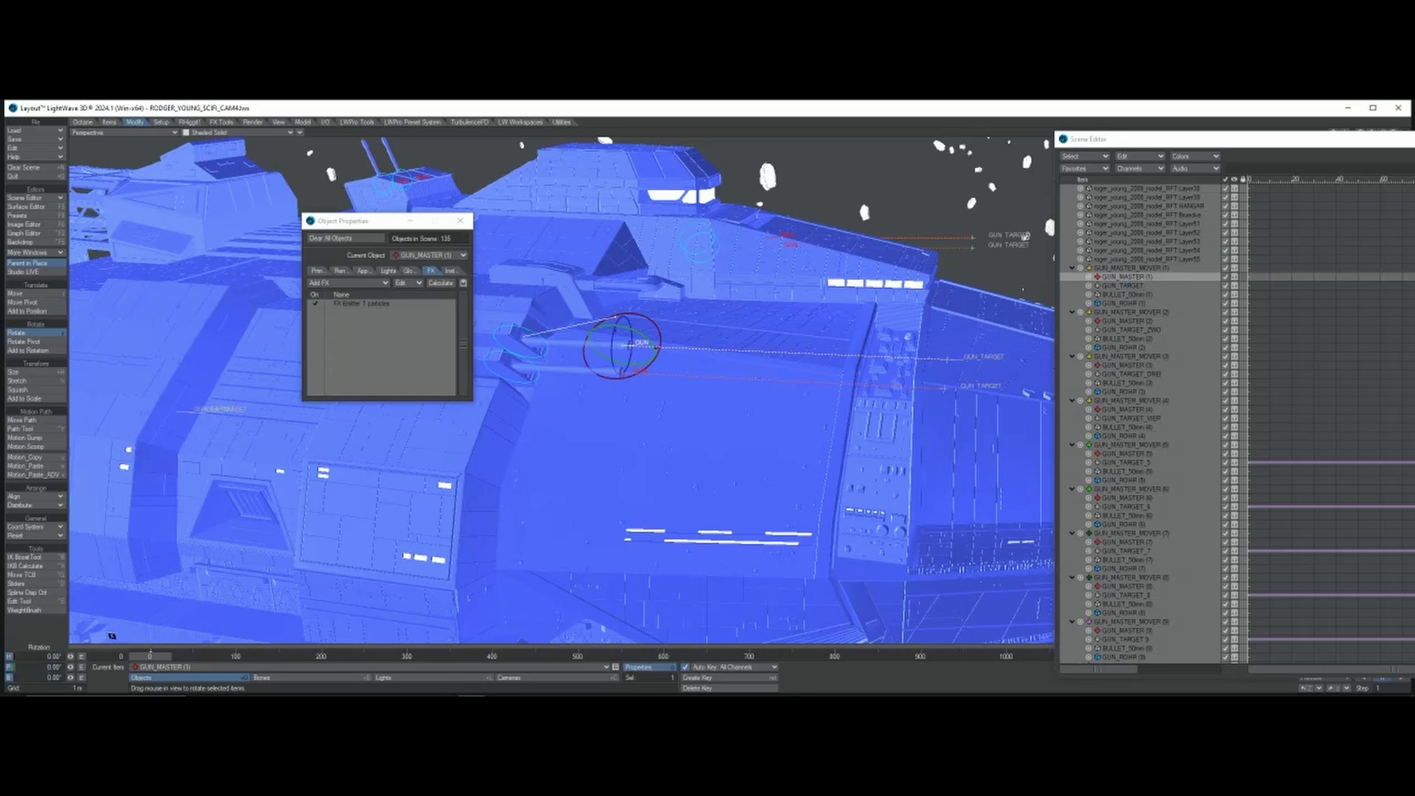
drag(1194, 139, 1371, 166)
- Move to a later frame and examine the sixth gun turret with GUN_MASTER_MOVER (6) selected and the Scene Editor in view
drag(149, 656, 353, 656)
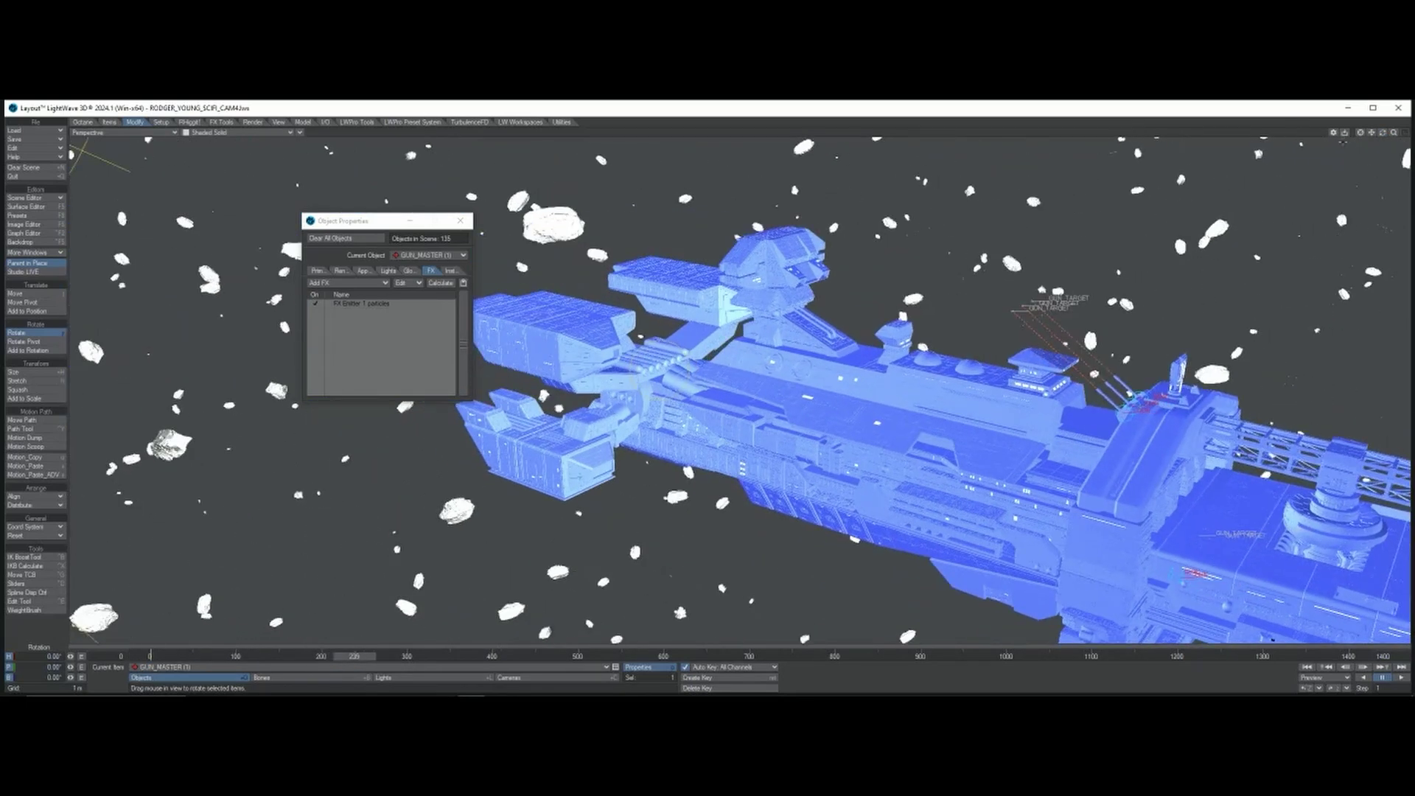
click(1361, 134)
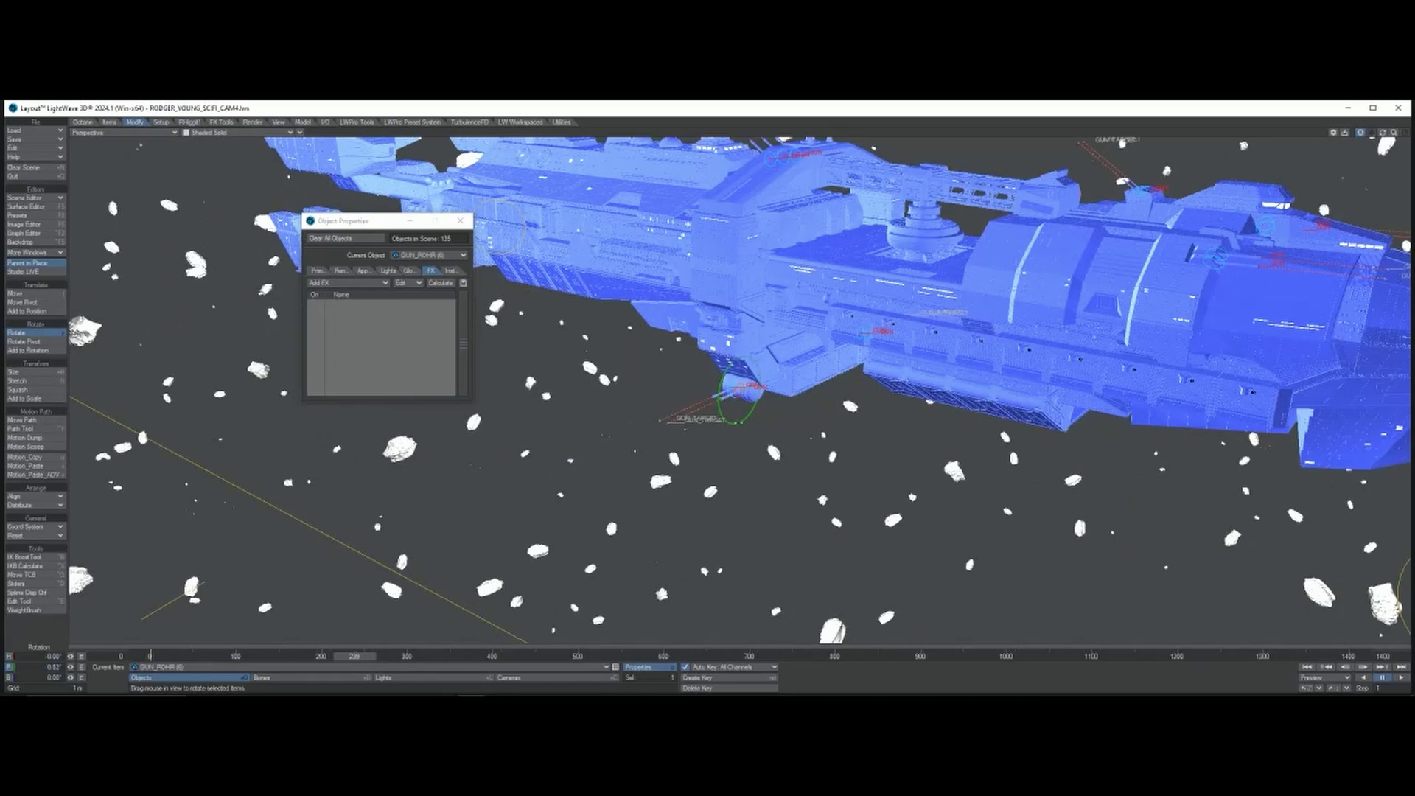
drag(1394, 133, 1401, 133)
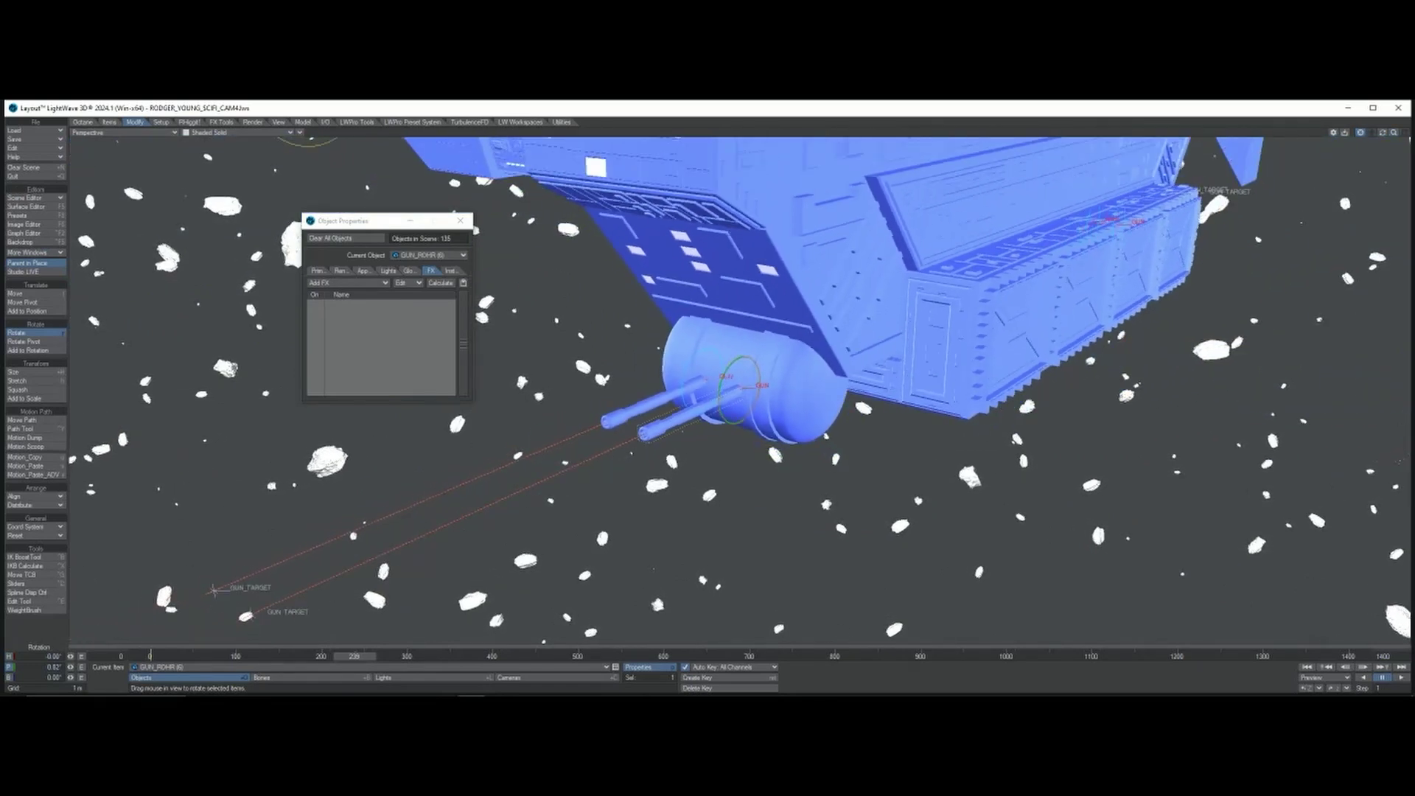
key(Up)
drag(1121, 692, 1127, 156)
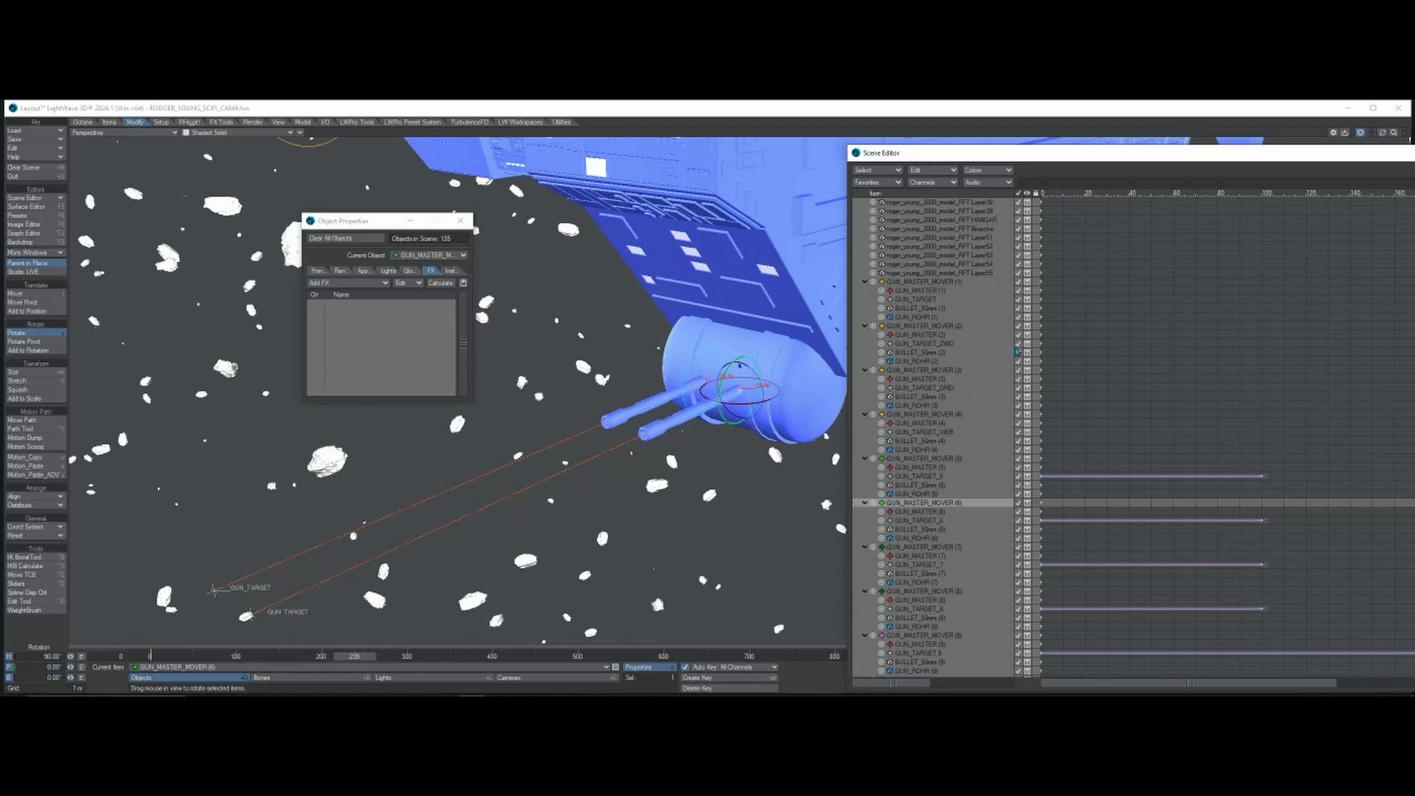
- Inspect the emitter channel curve of GUN_MASTER (6) and its Noisy Channel modifier in the Graph Editor
click(44, 235)
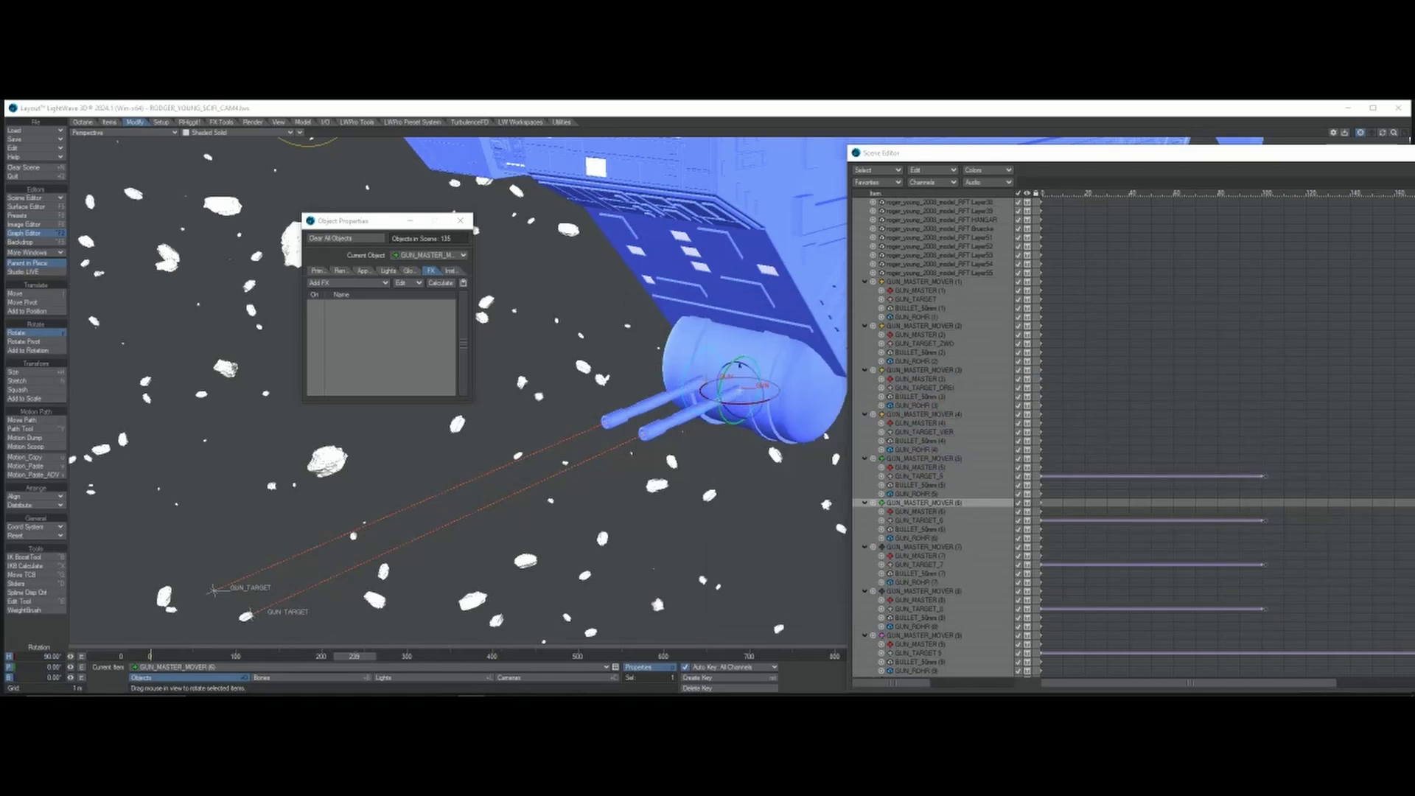
click(912, 511)
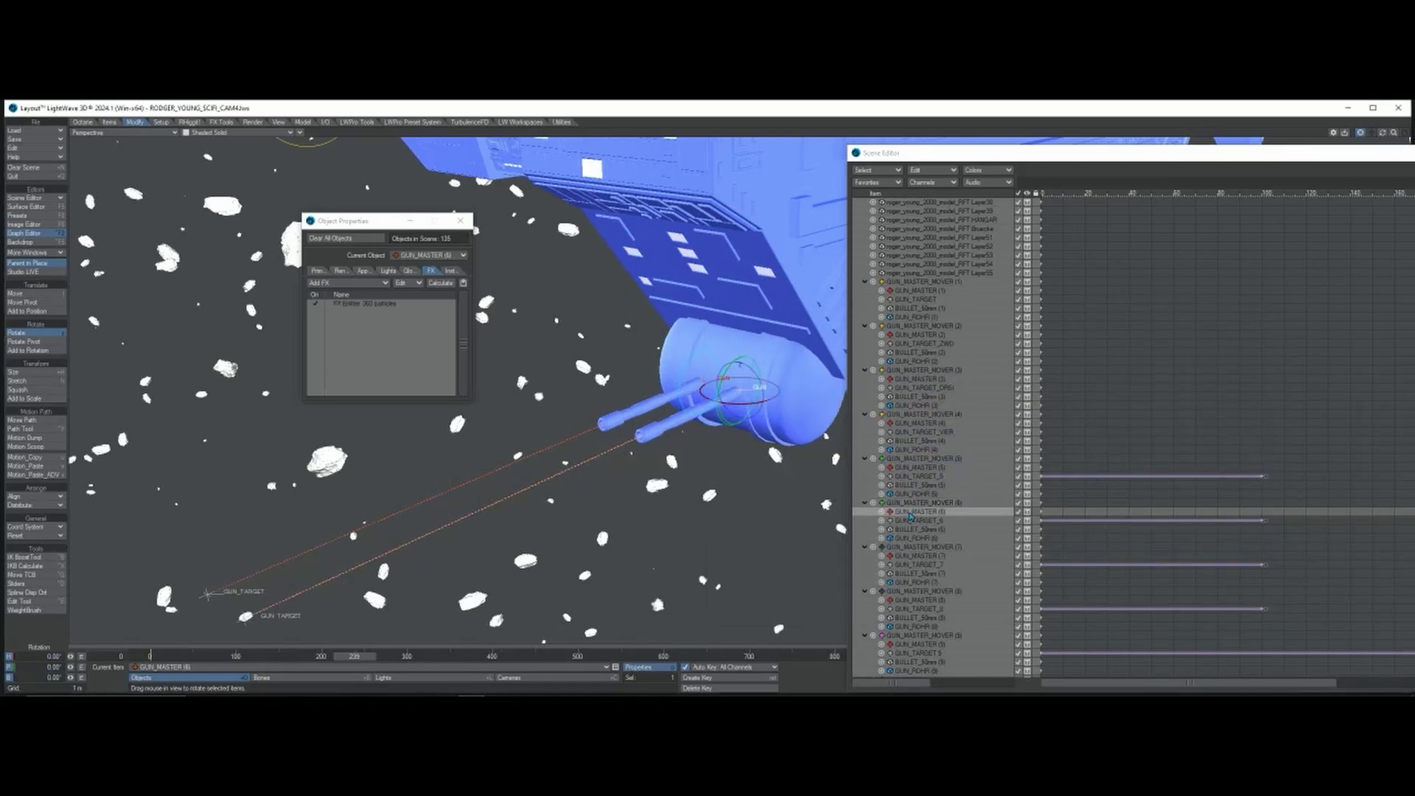
click(43, 235)
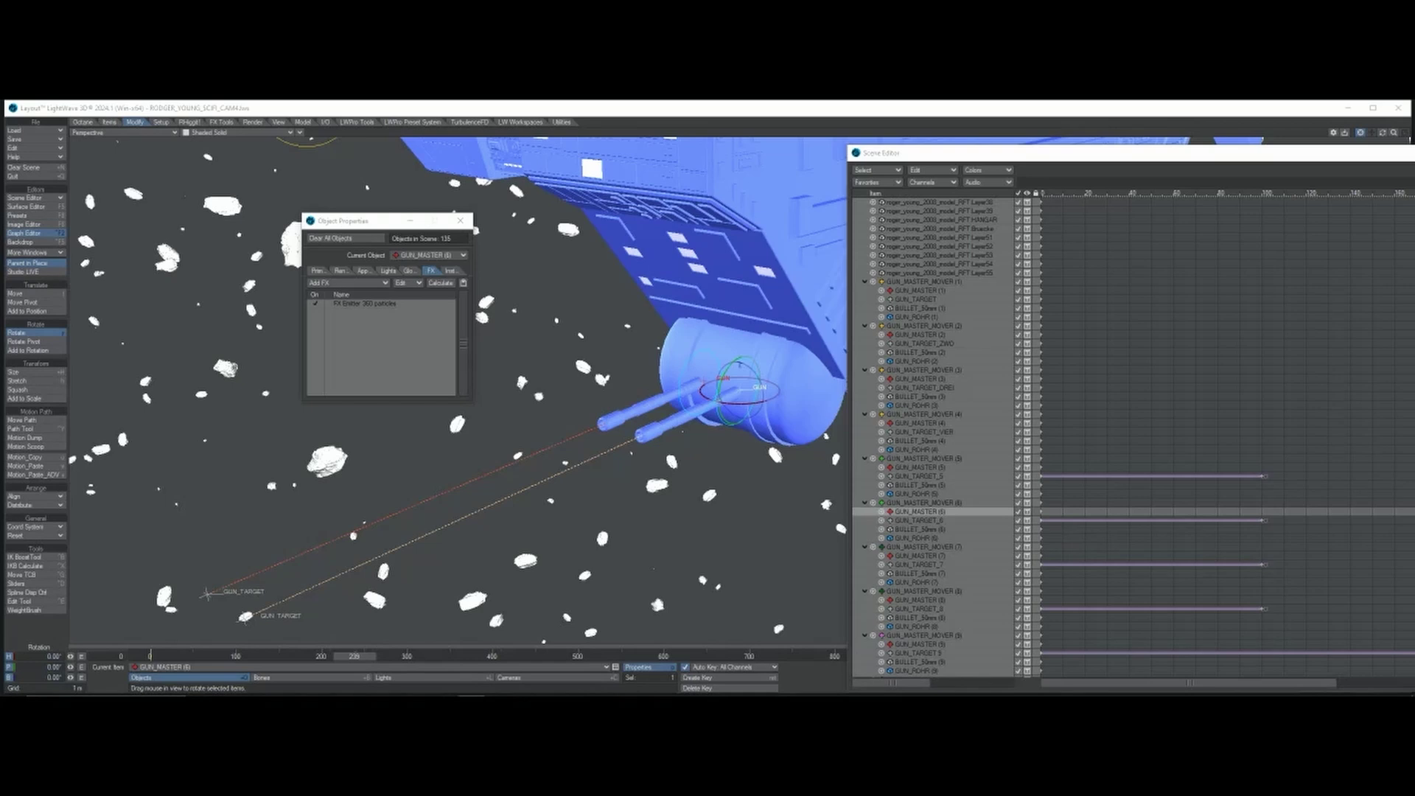
click(673, 424)
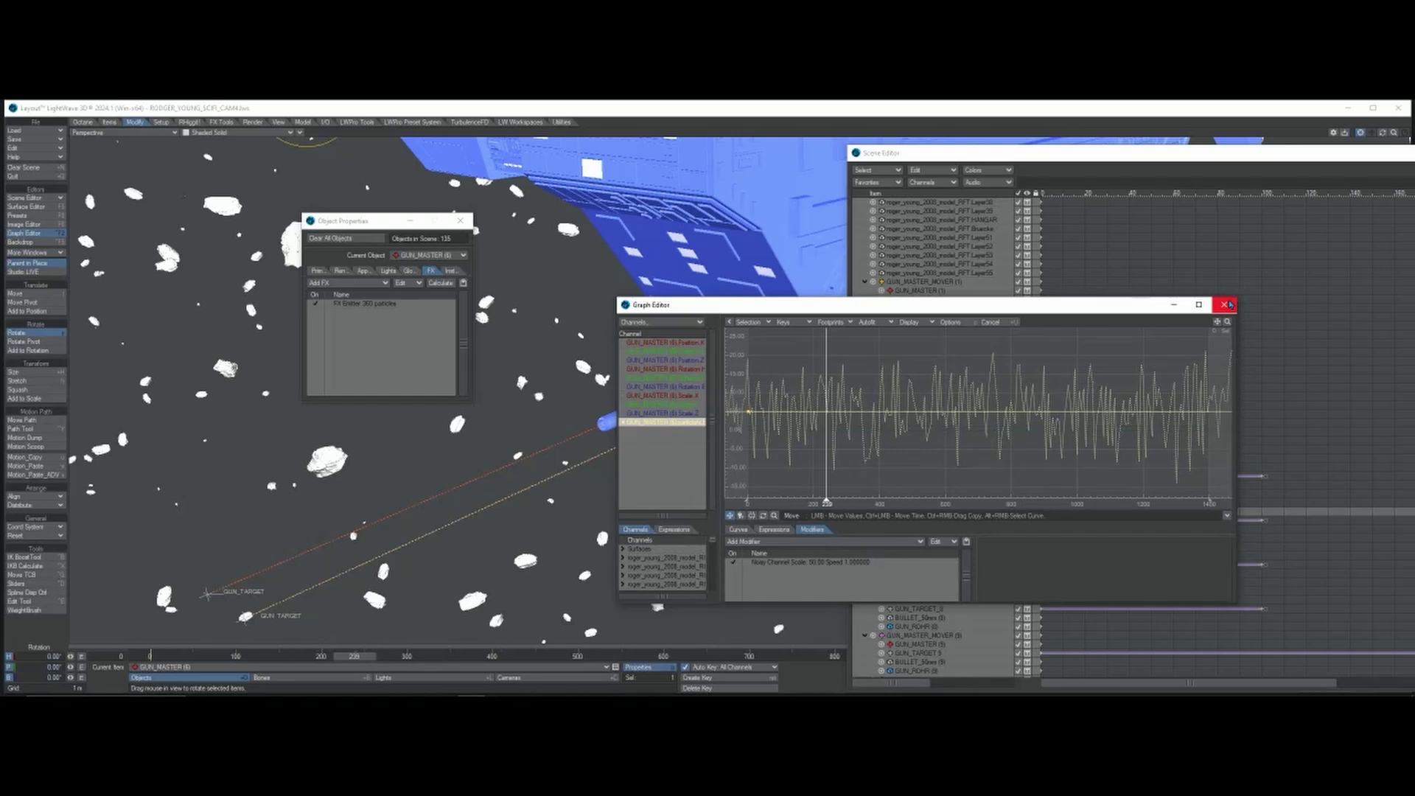
click(1225, 305)
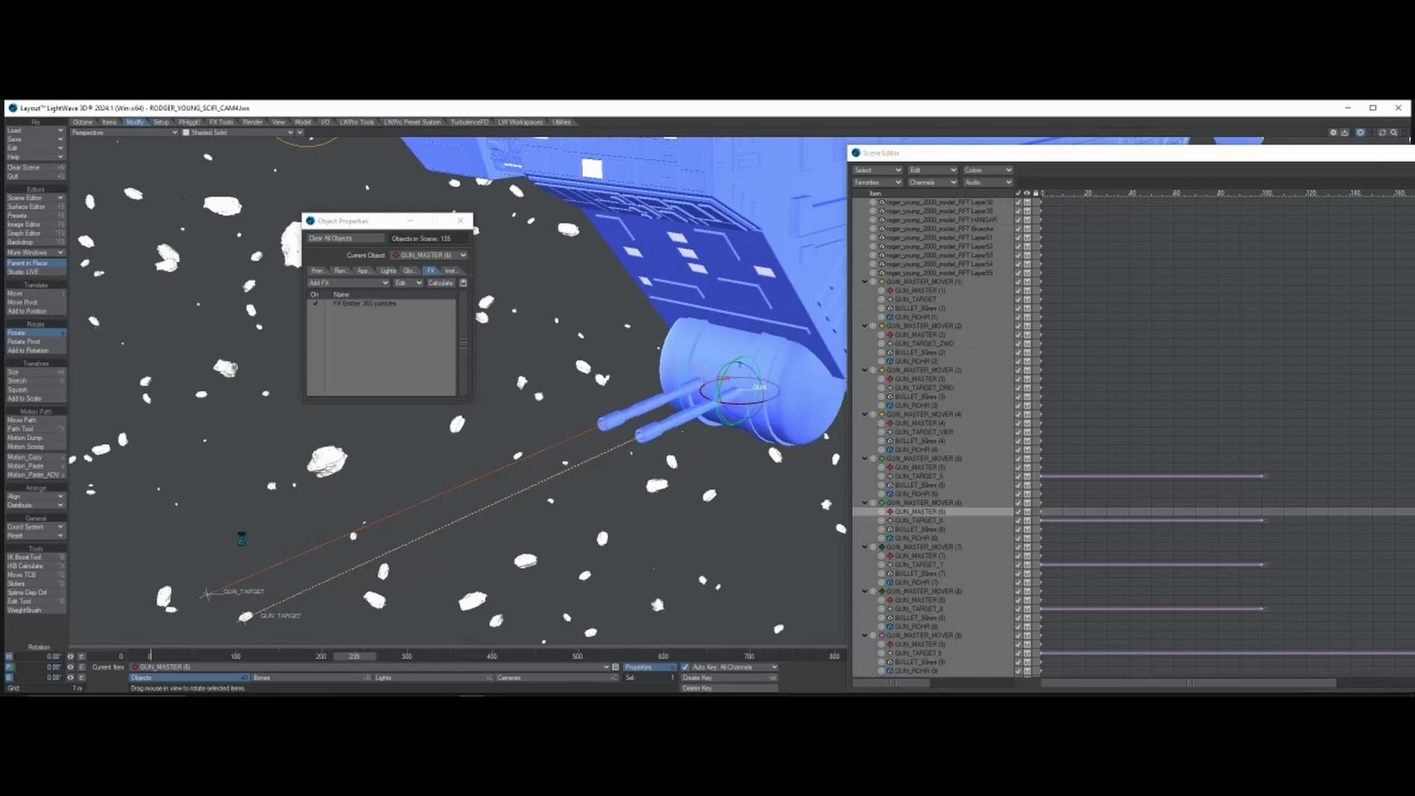
- Inspect the Position Y curve of GUN_TARGET_6 and its pre and post behavior in the Graph Editor
key(Down)
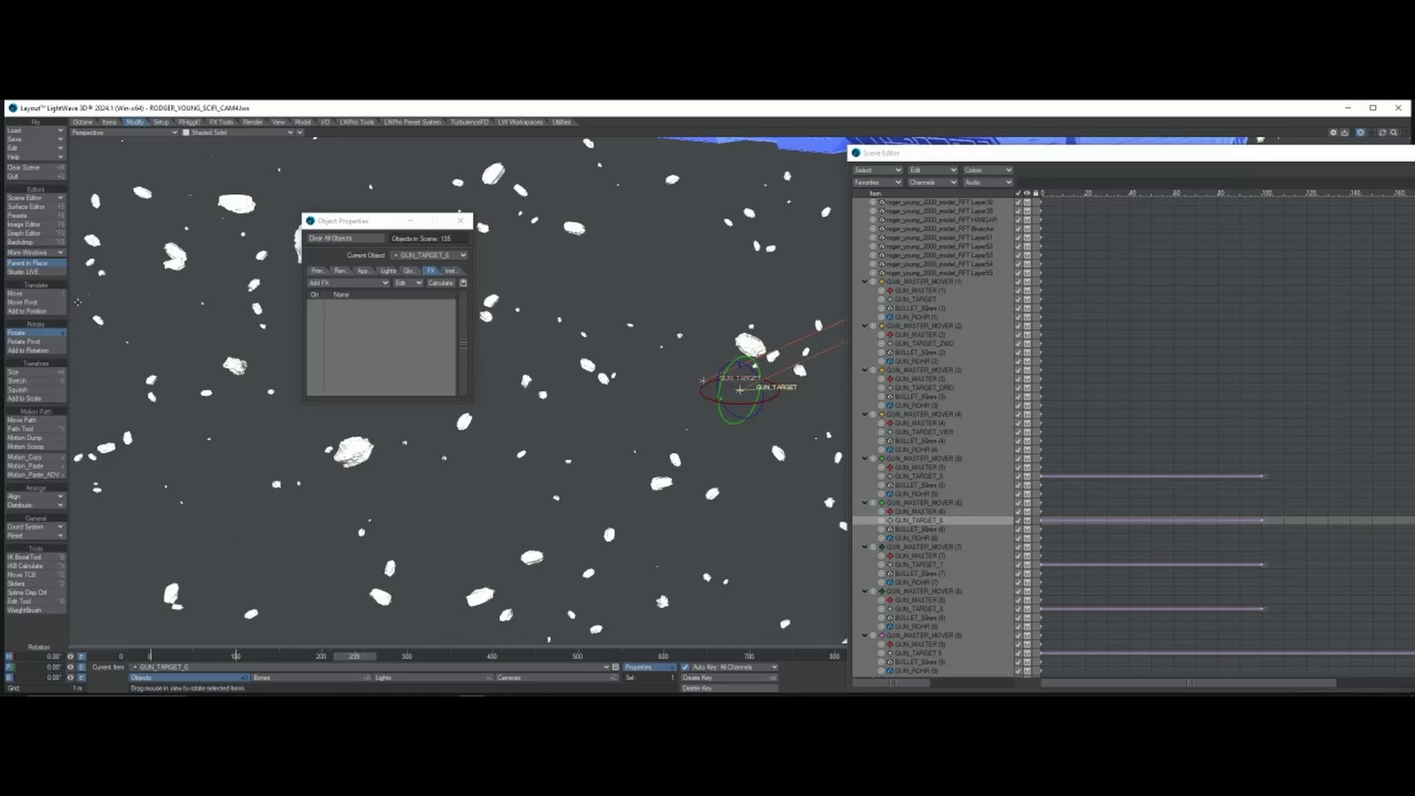
click(39, 293)
click(53, 234)
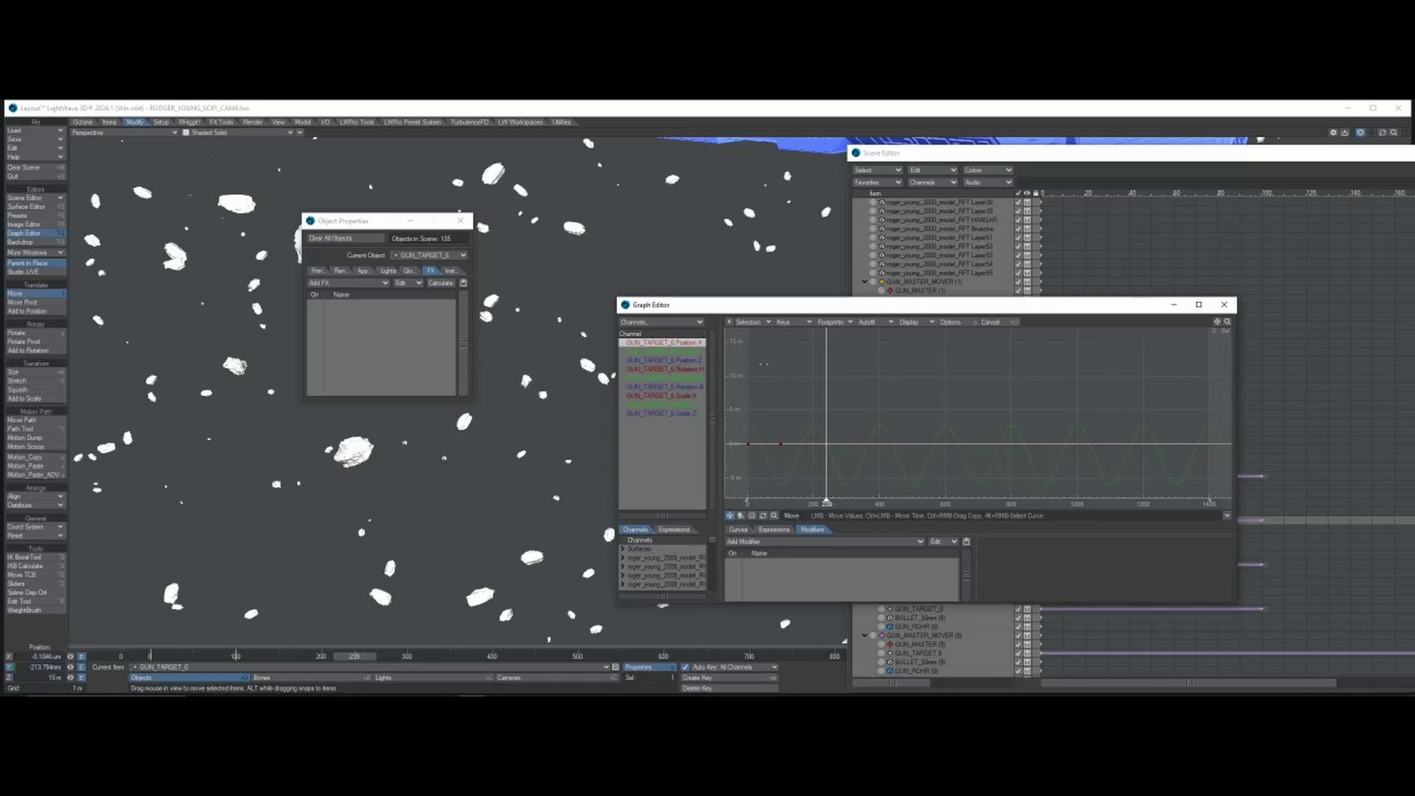
click(1363, 133)
drag(1372, 133, 1389, 252)
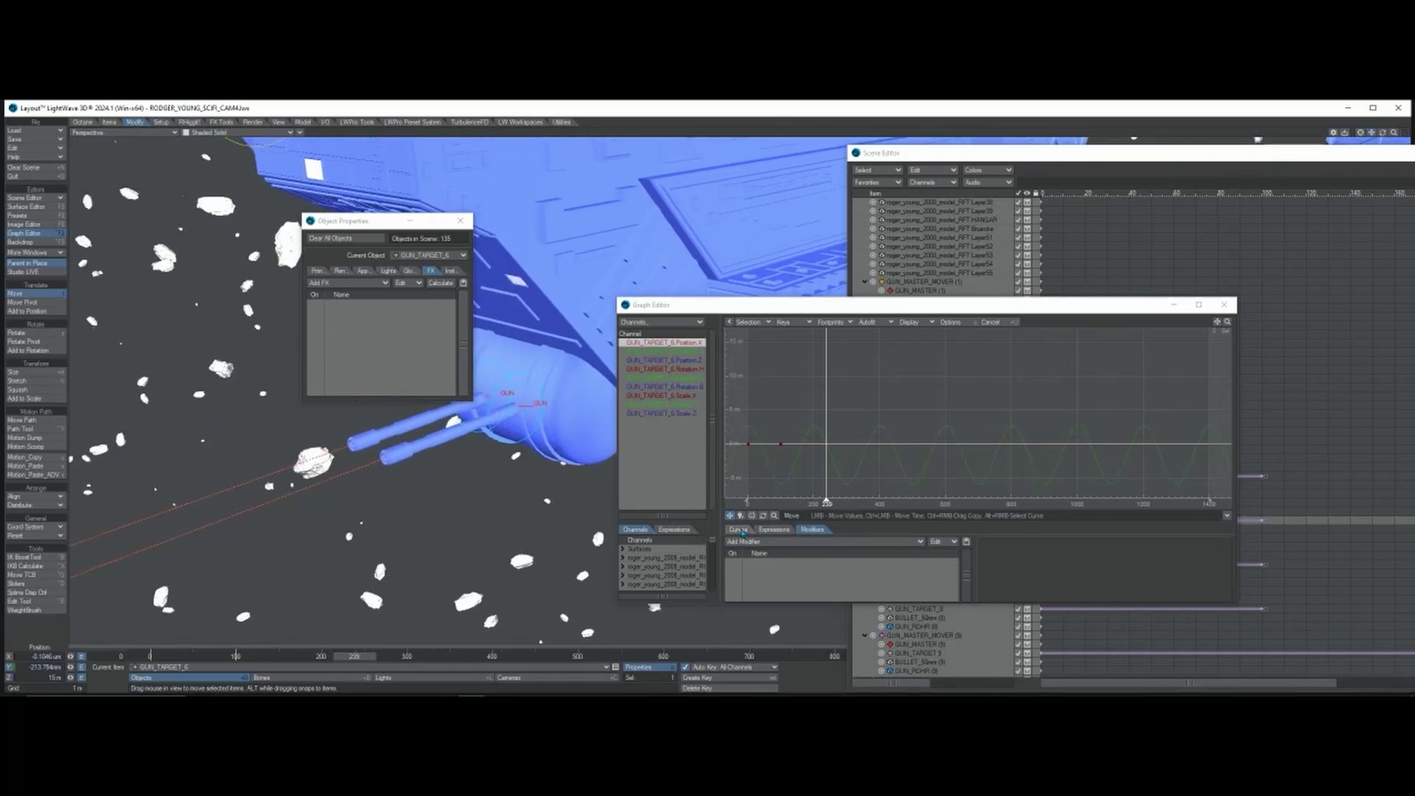
click(674, 351)
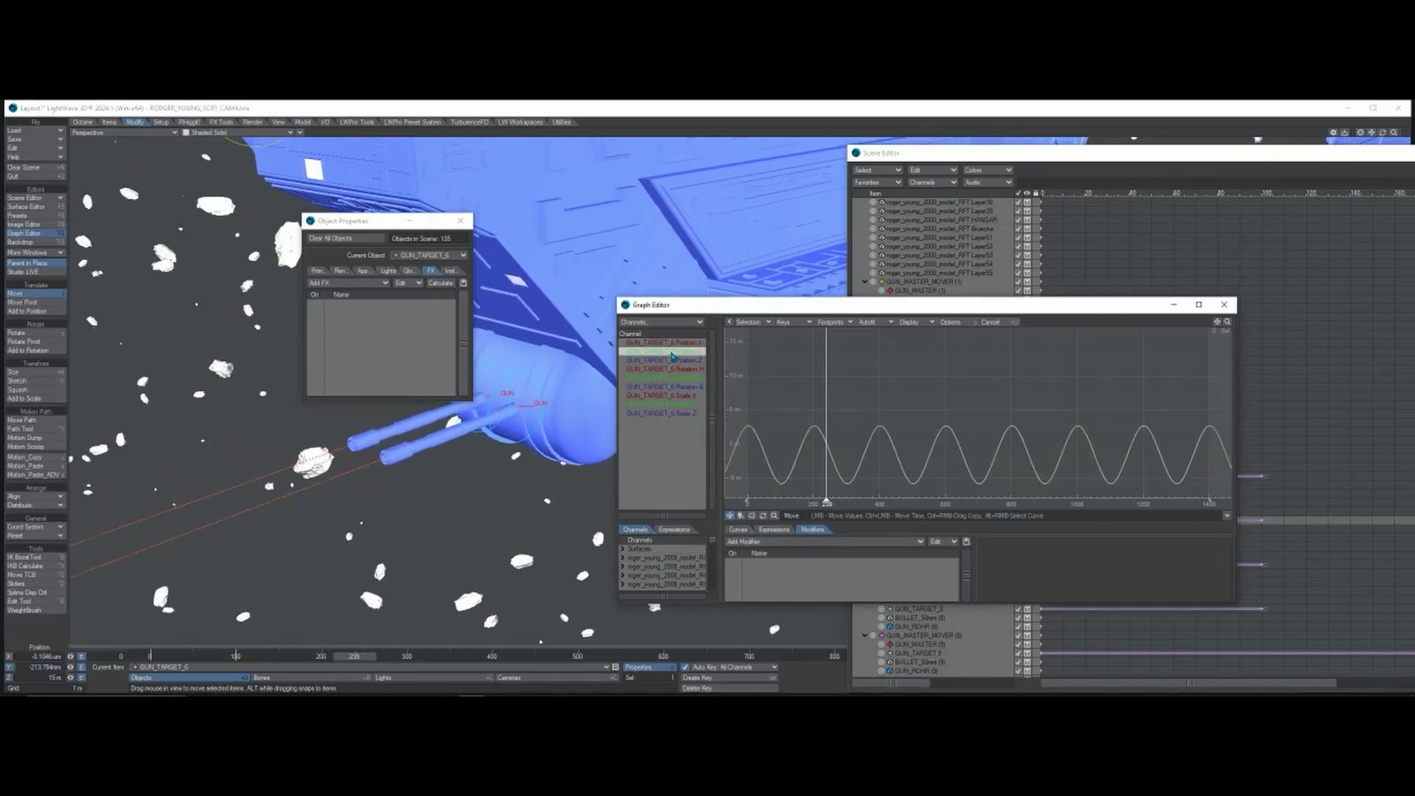
click(737, 529)
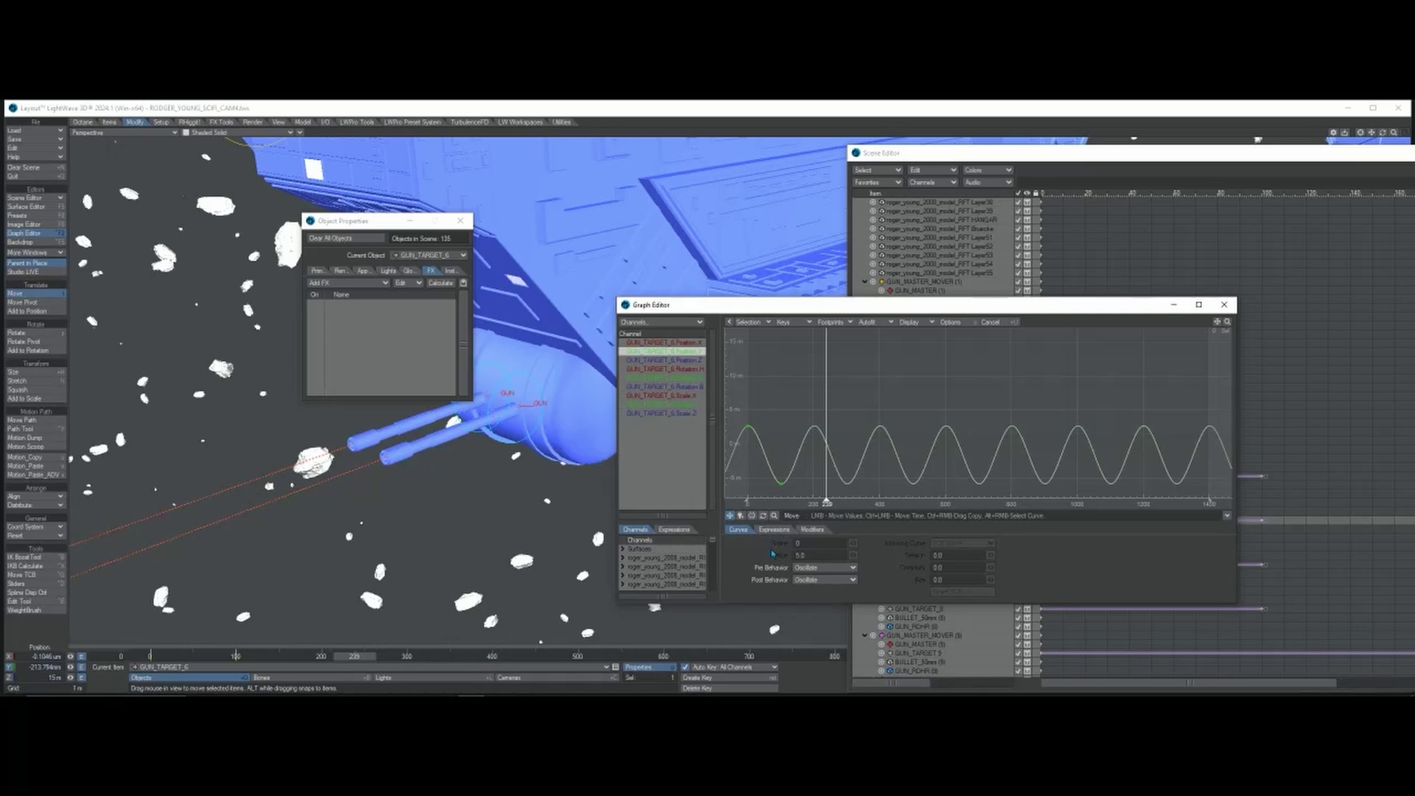
click(1224, 305)
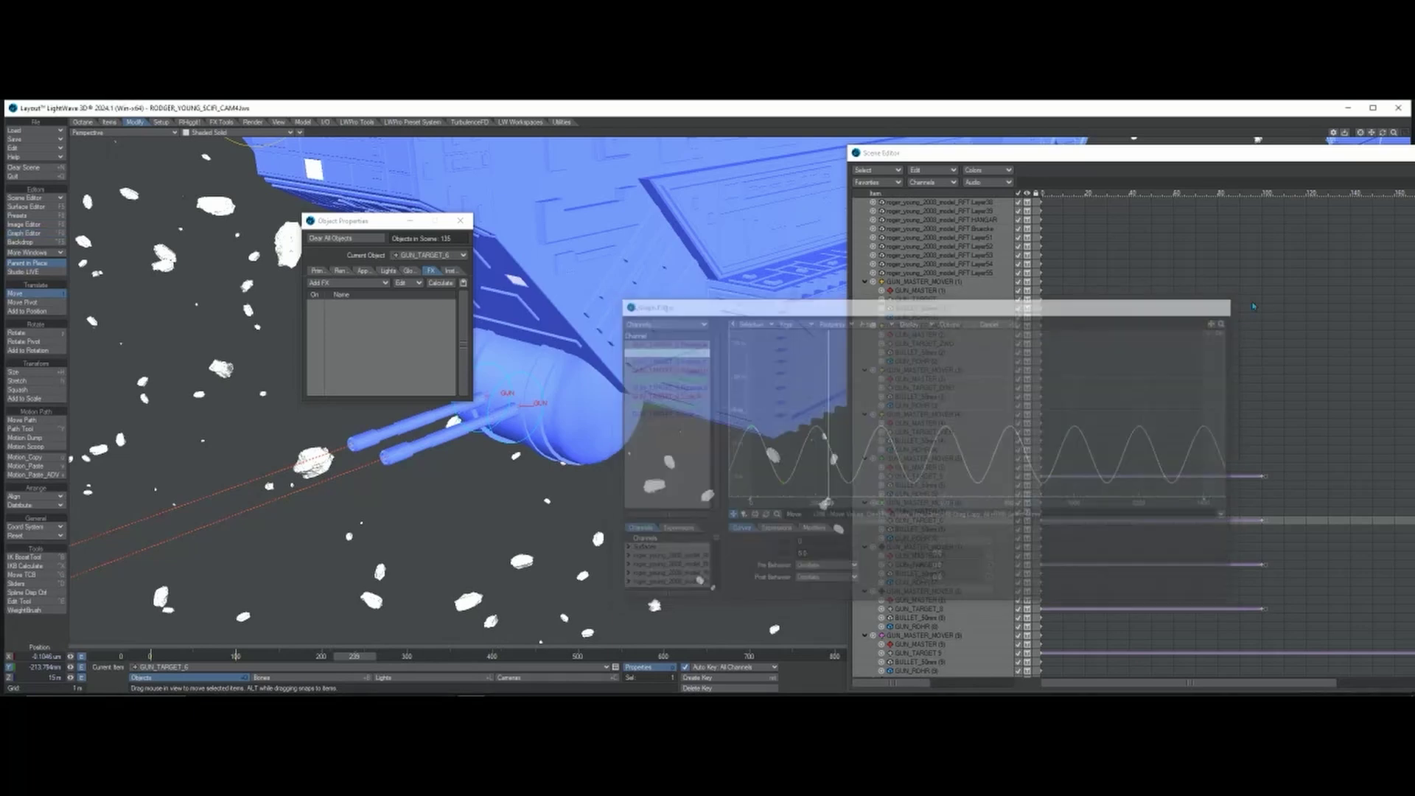
- Clear the Scene Editor away, return to frame 0 and examine the whole ship with its gun targets from the opposite side
click(1412, 153)
drag(1394, 133, 1344, 132)
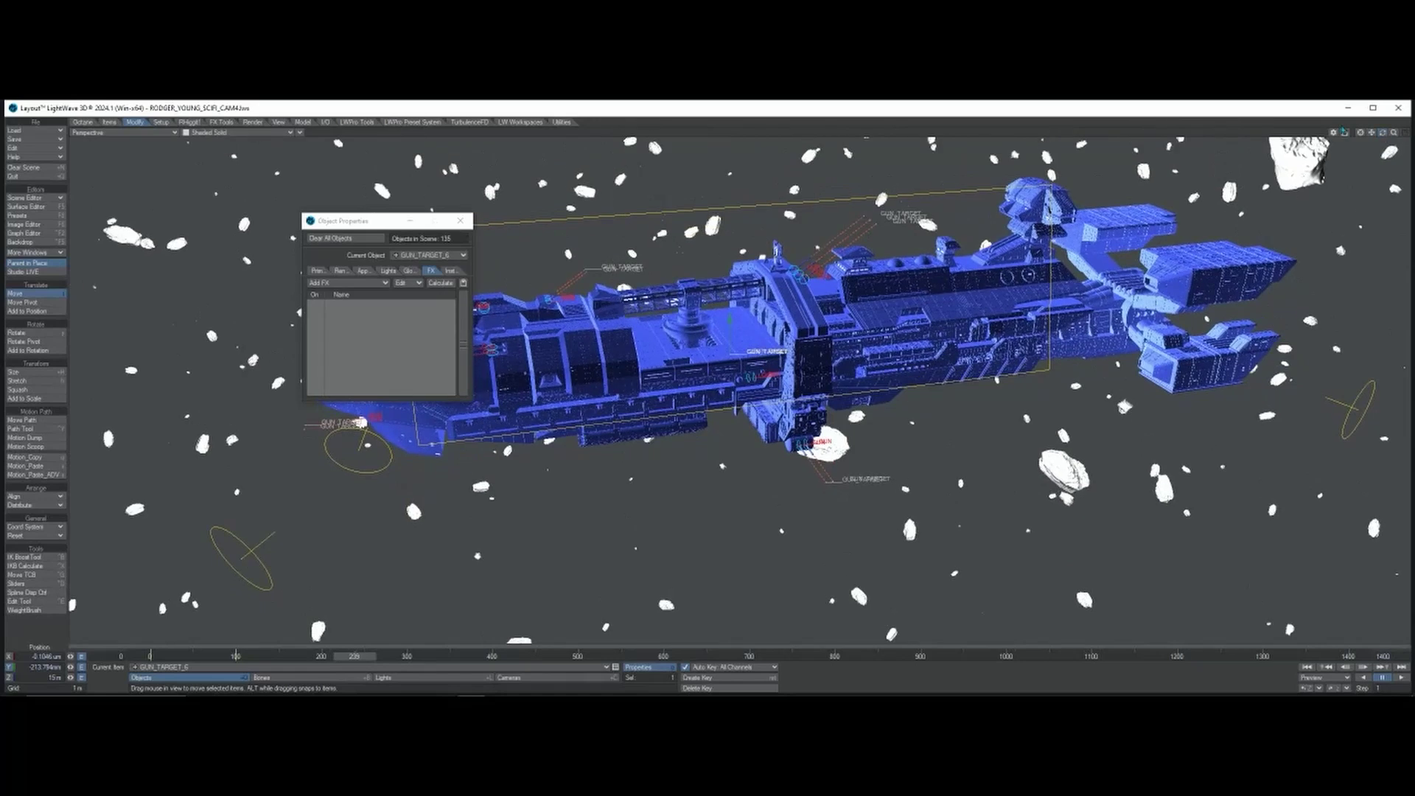
mouse_move(348, 663)
mouse_down()
mouse_move(328, 656)
mouse_move(358, 658)
mouse_up()
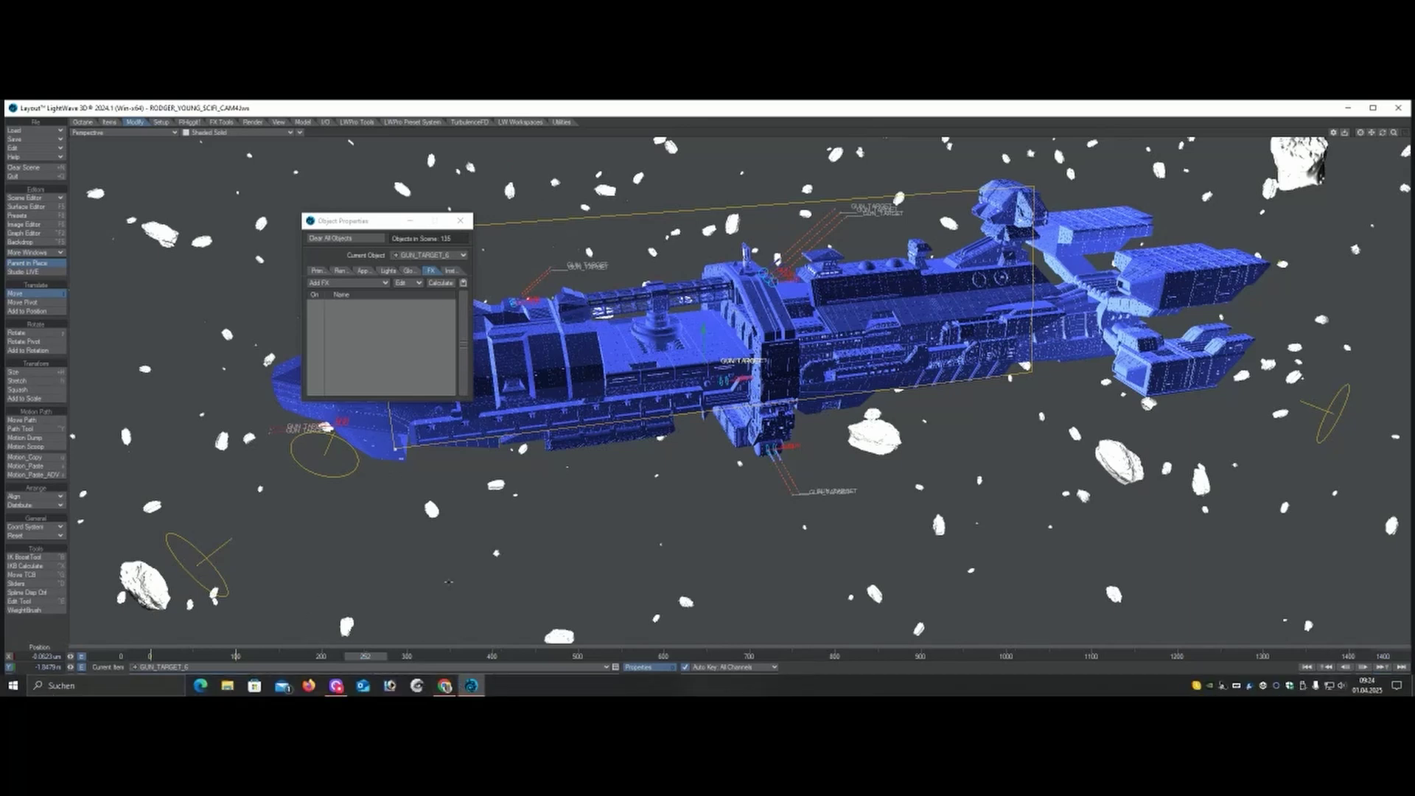
click(149, 656)
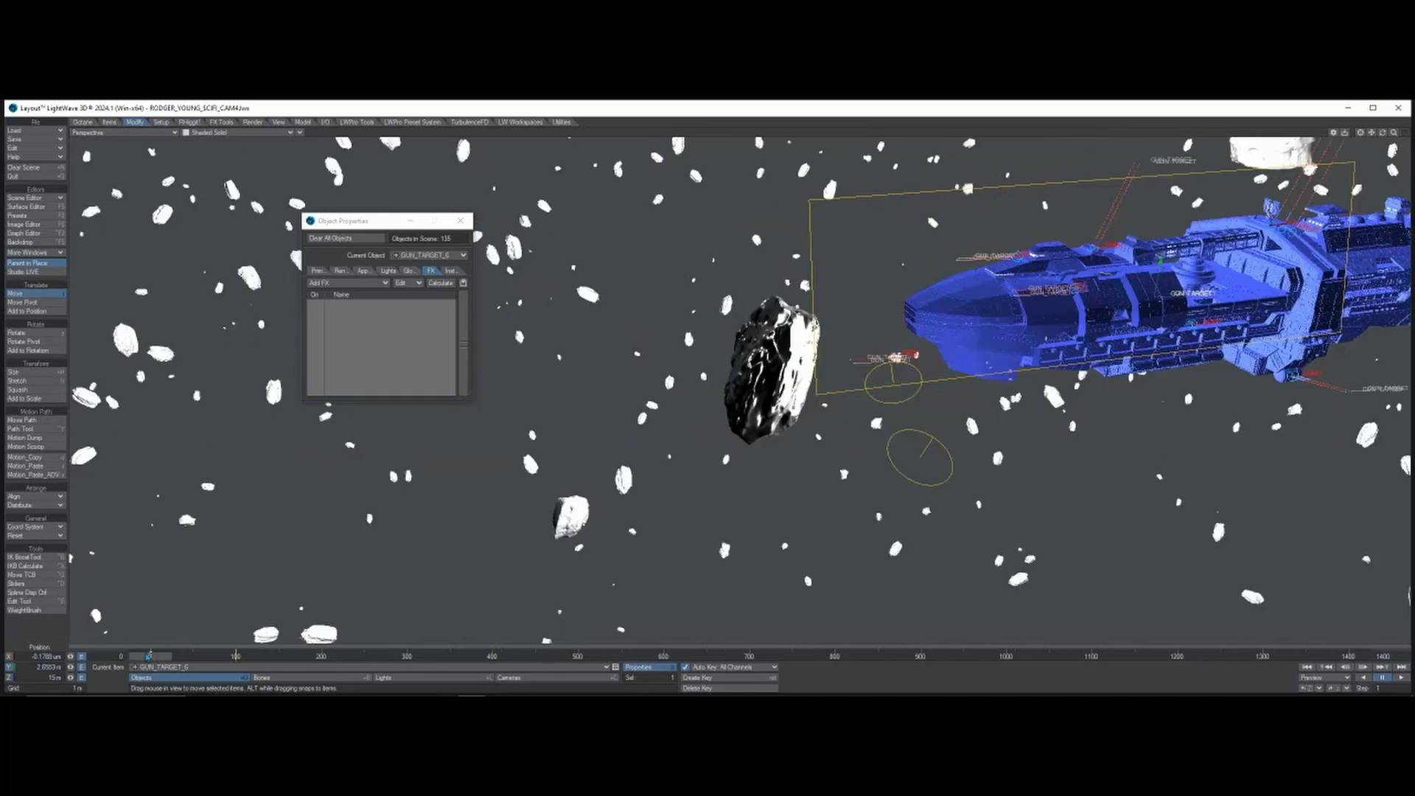
drag(1382, 133, 1353, 157)
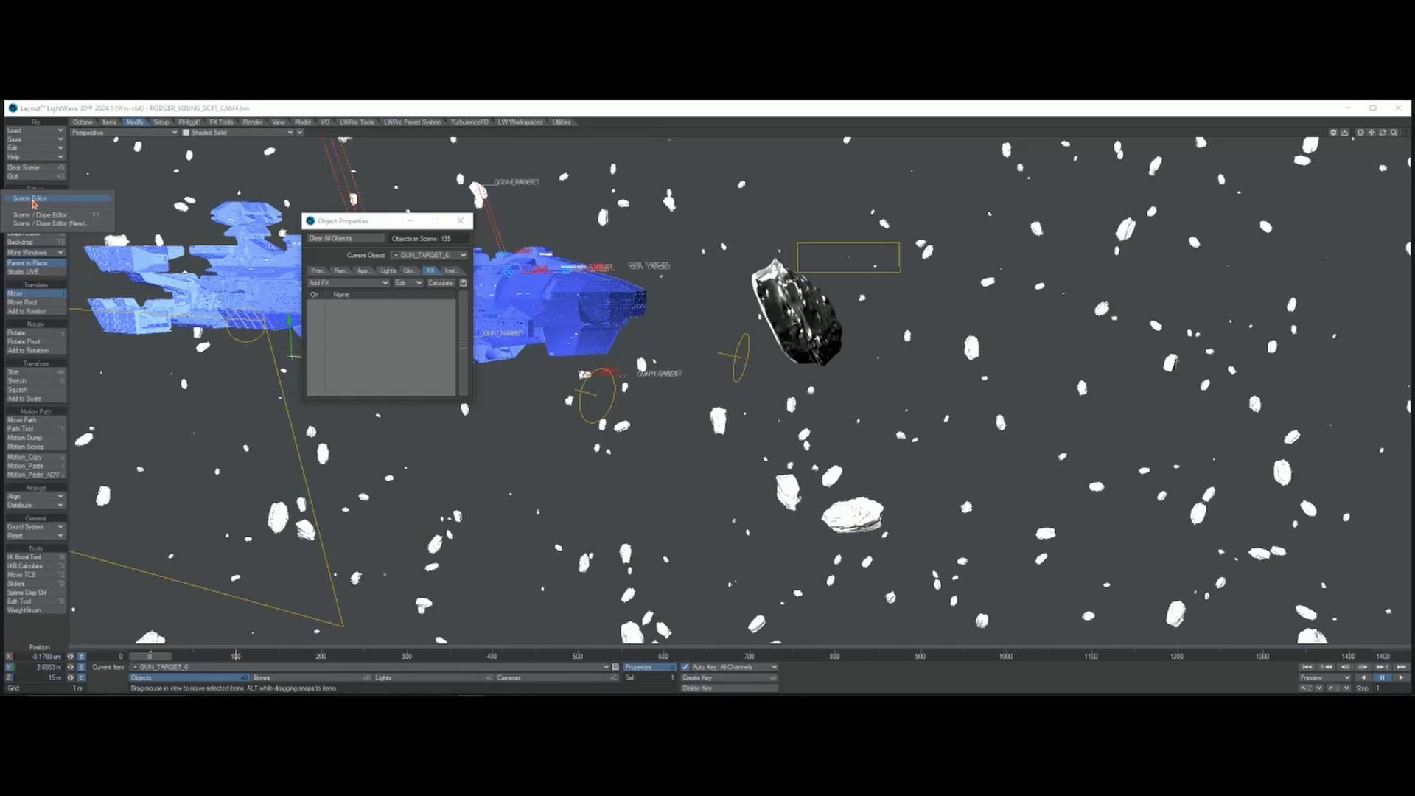
- Select ASTEROID_FIELD in the Scene Editor and examine the array and scale settings of its instance generator
click(25, 198)
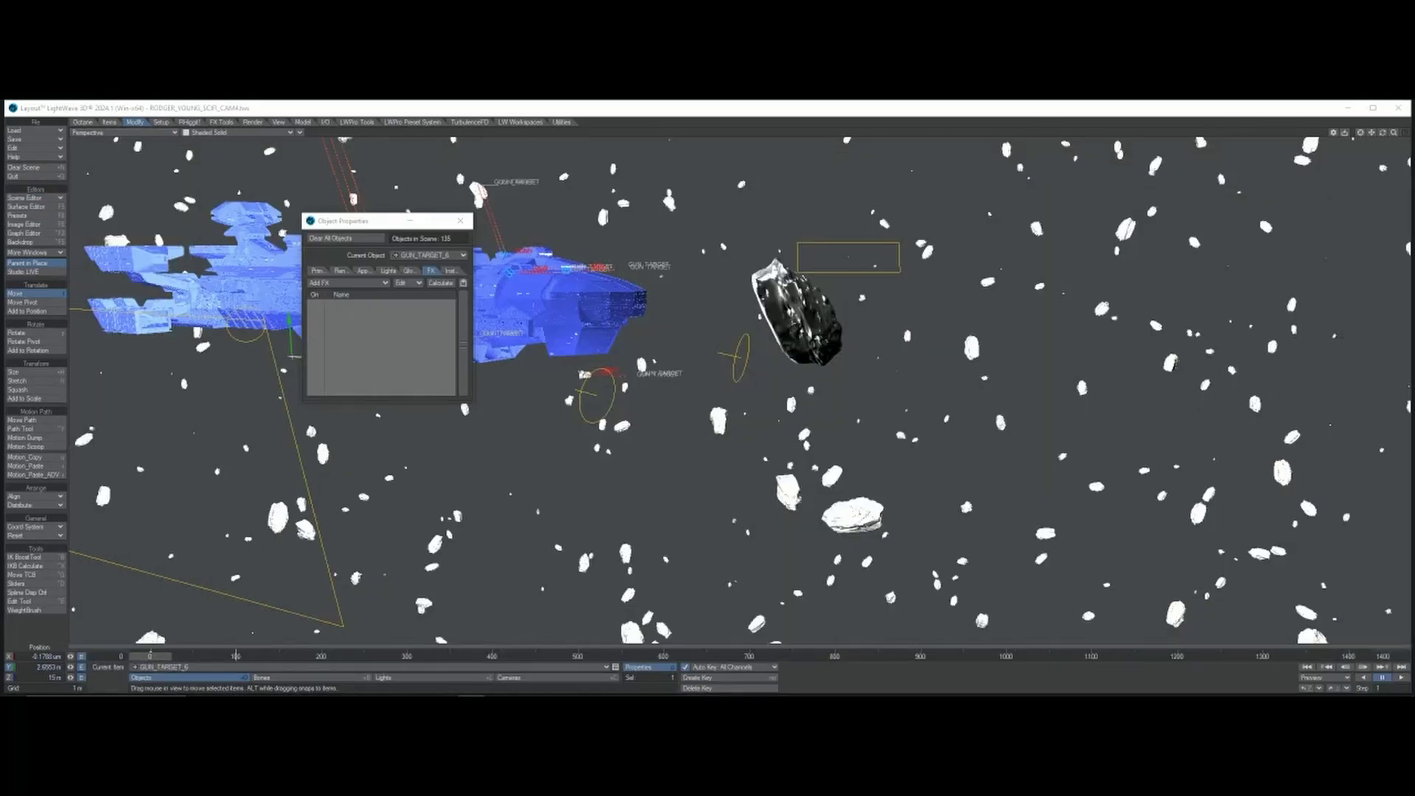
key(Down)
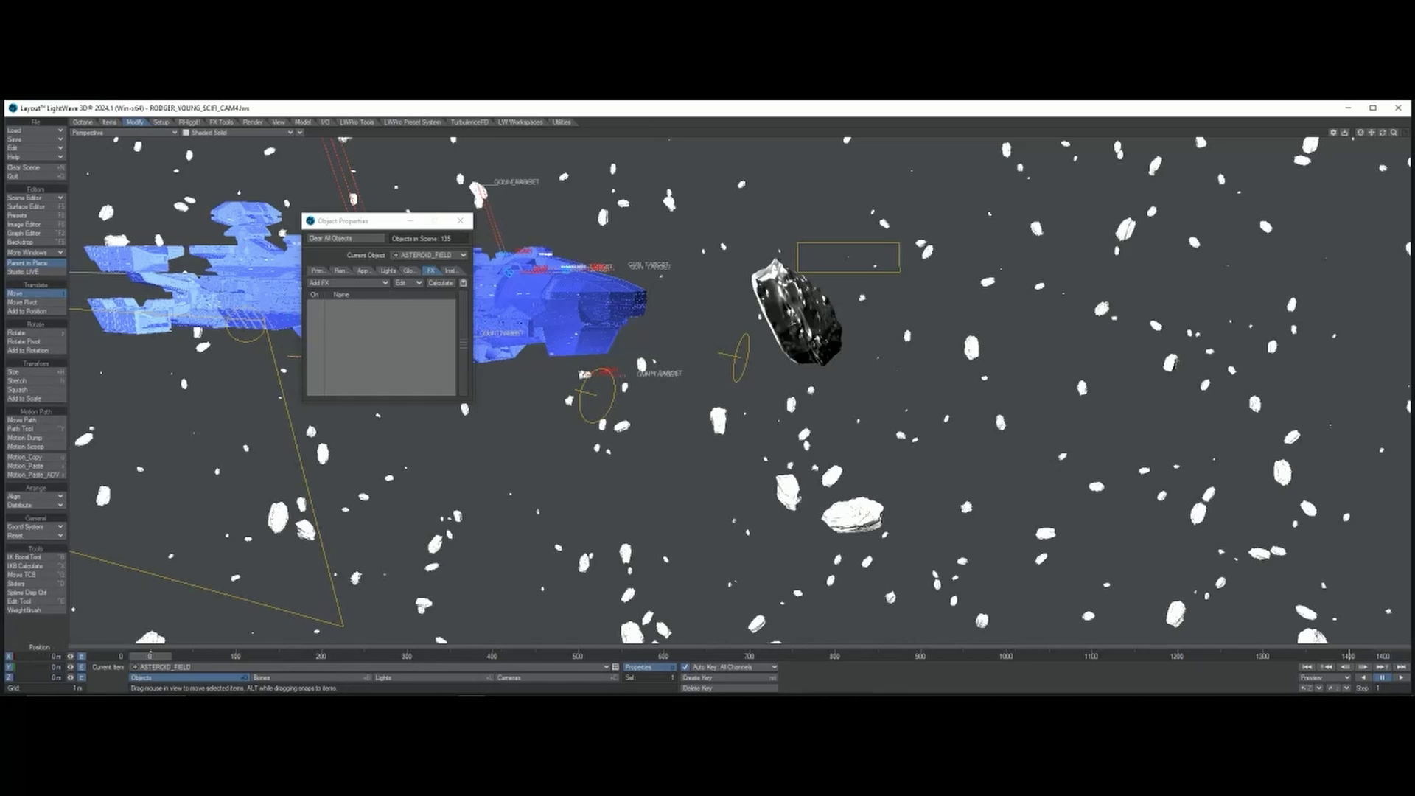
drag(1414, 156, 844, 126)
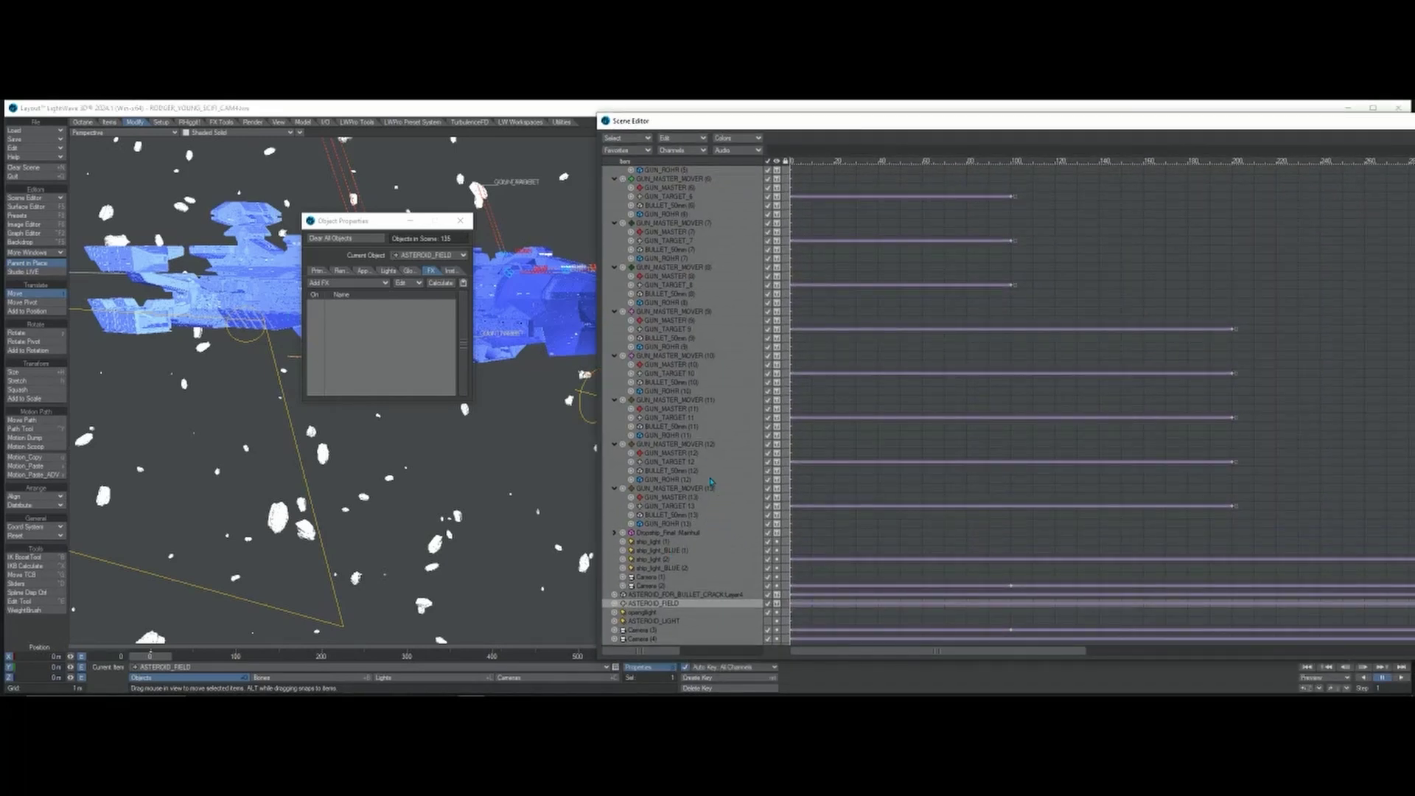
click(451, 269)
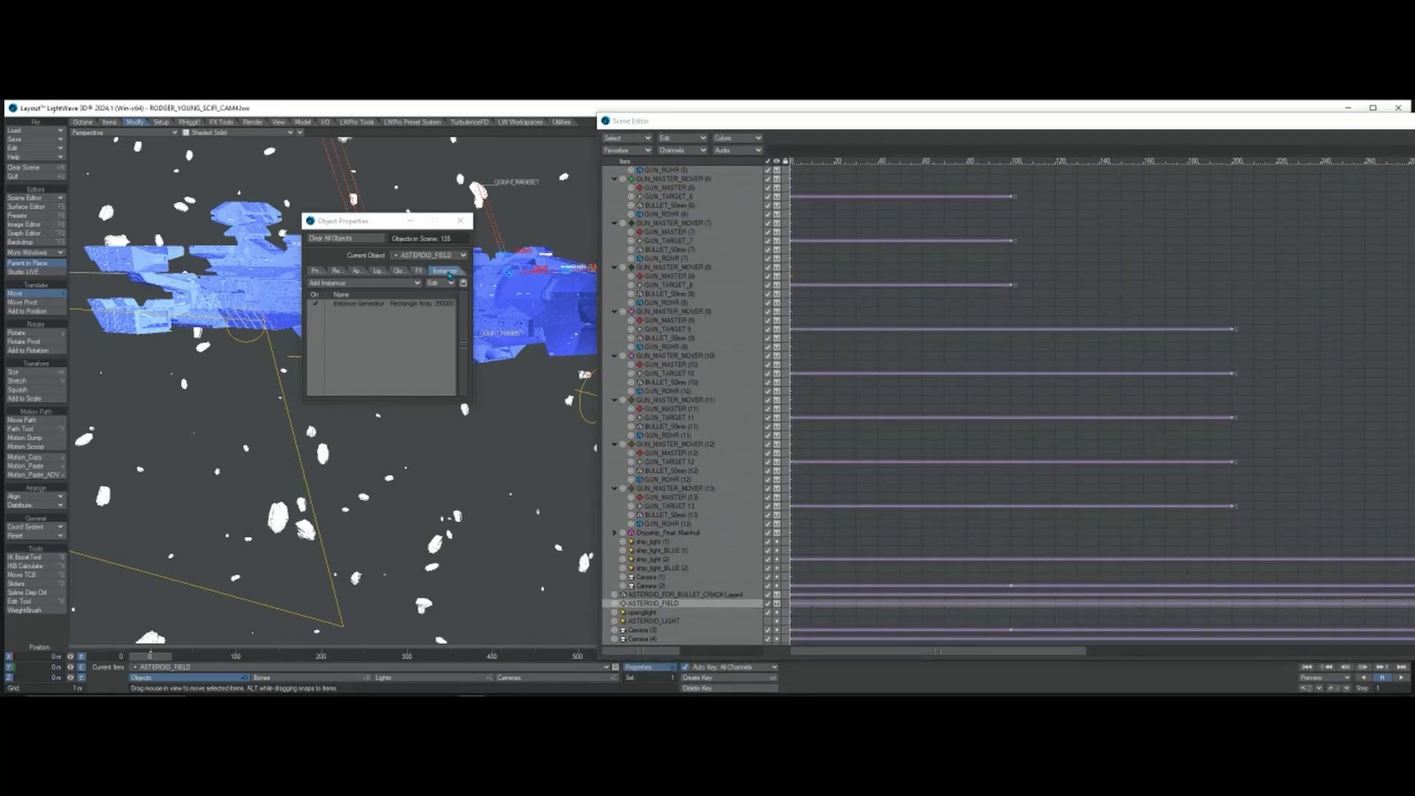
double_click(410, 309)
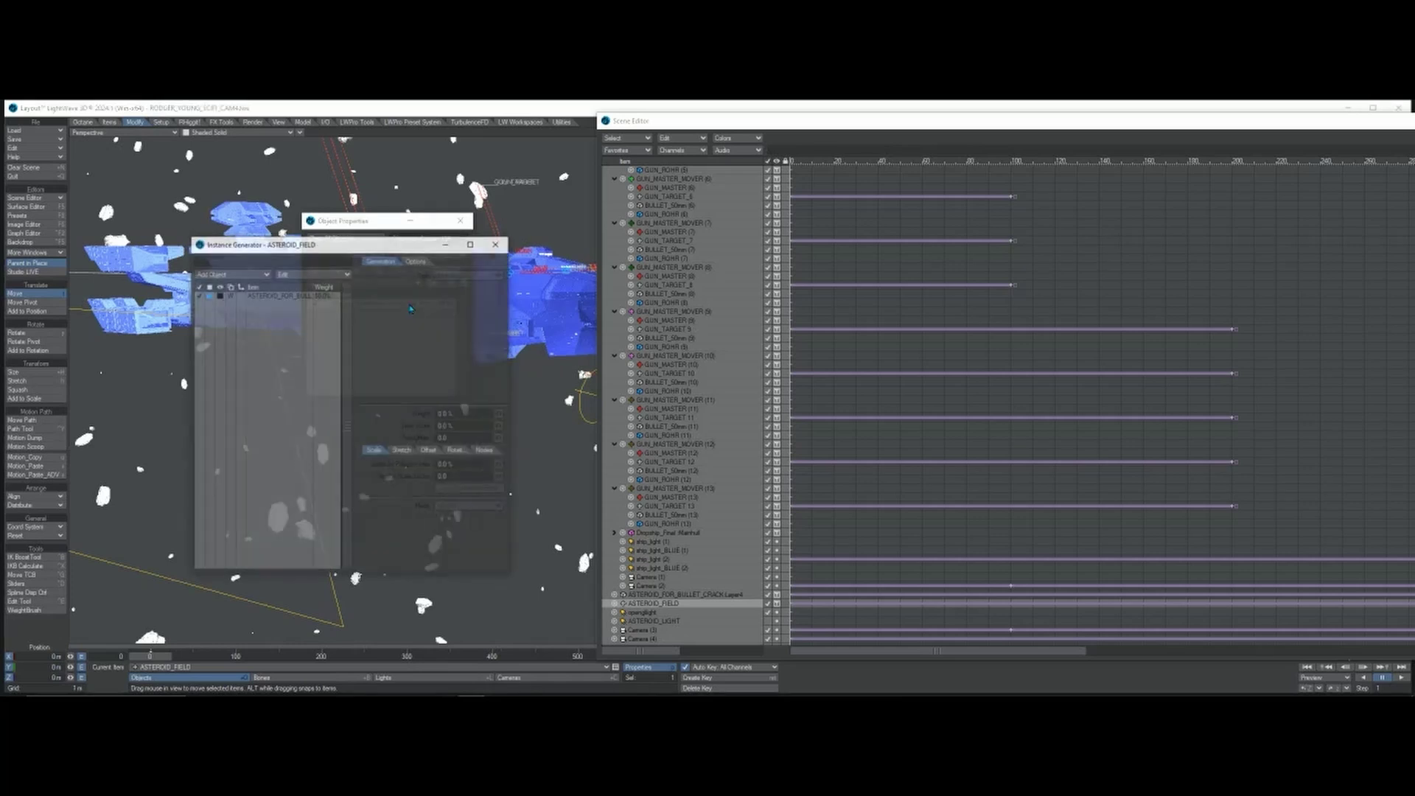
click(273, 296)
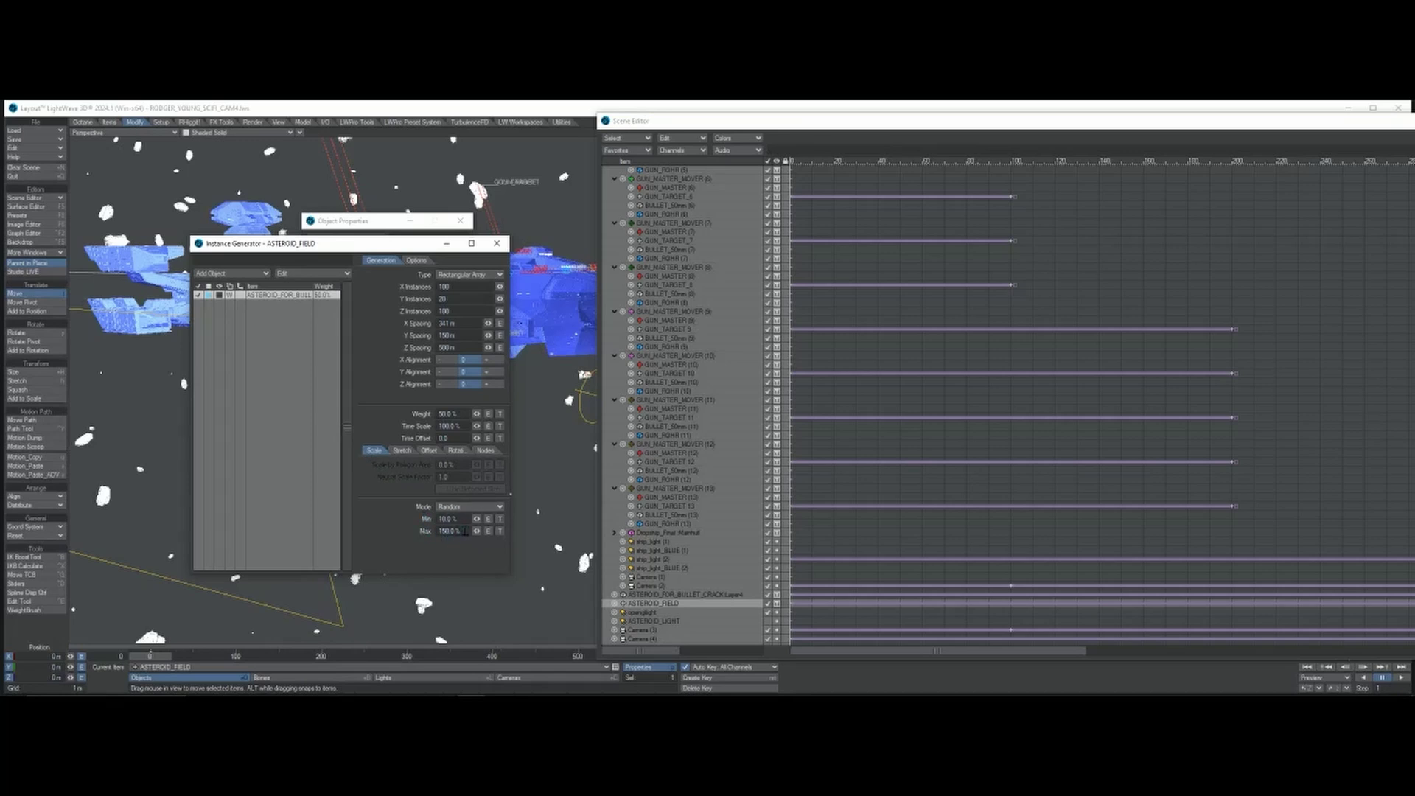
- Inspect the asteroid instances' offset, rotation and rotation envelope, and scrub the timeline to frame 1400 and back to 0
click(428, 450)
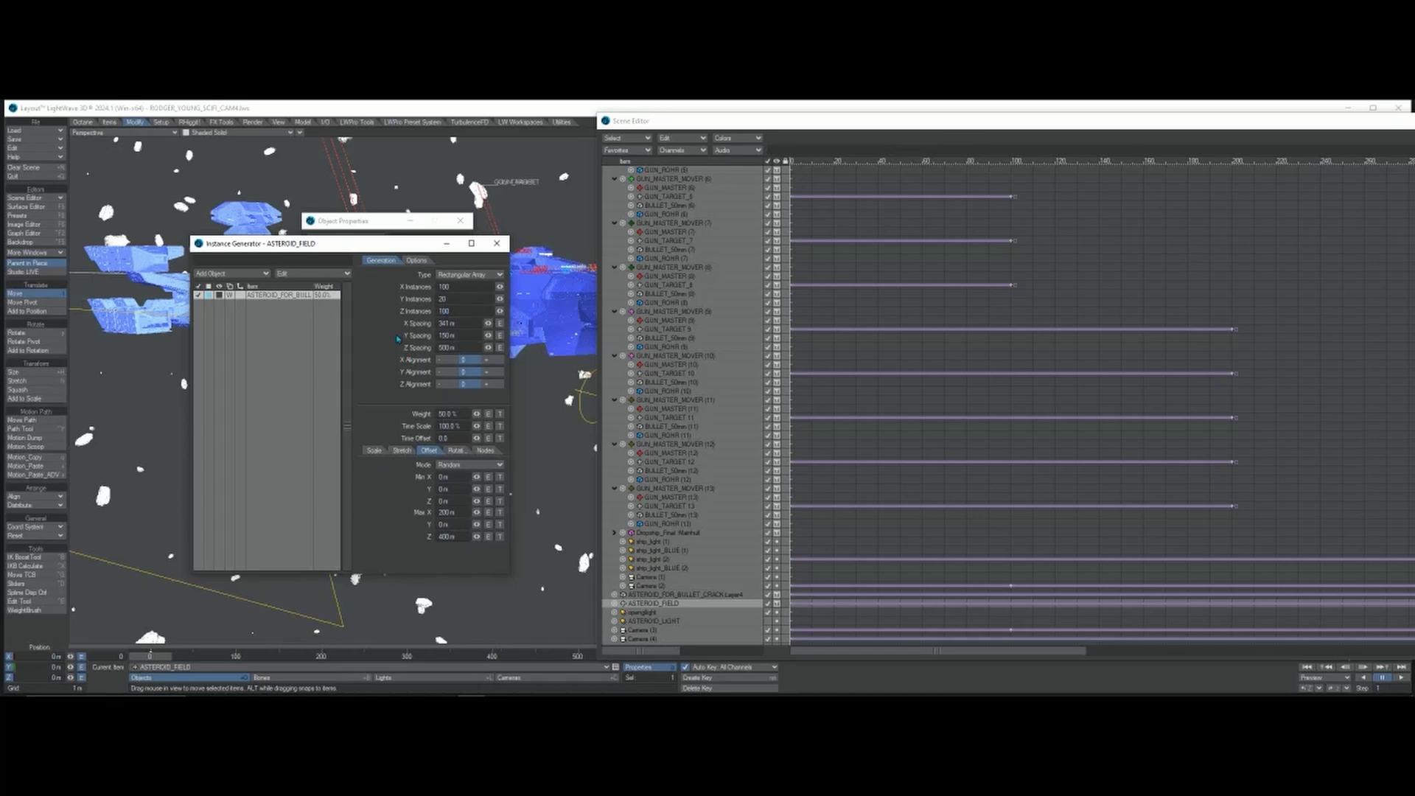
click(465, 450)
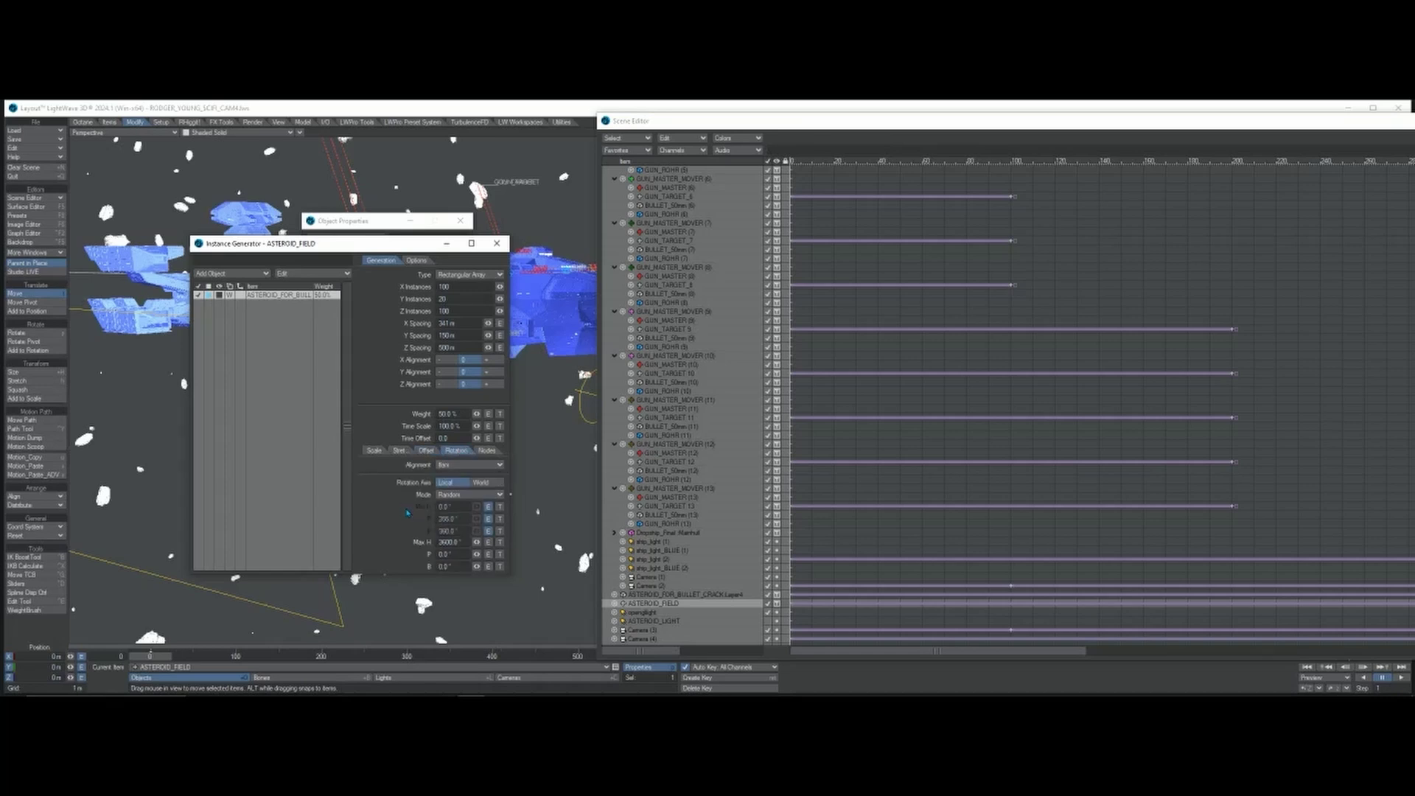
click(488, 507)
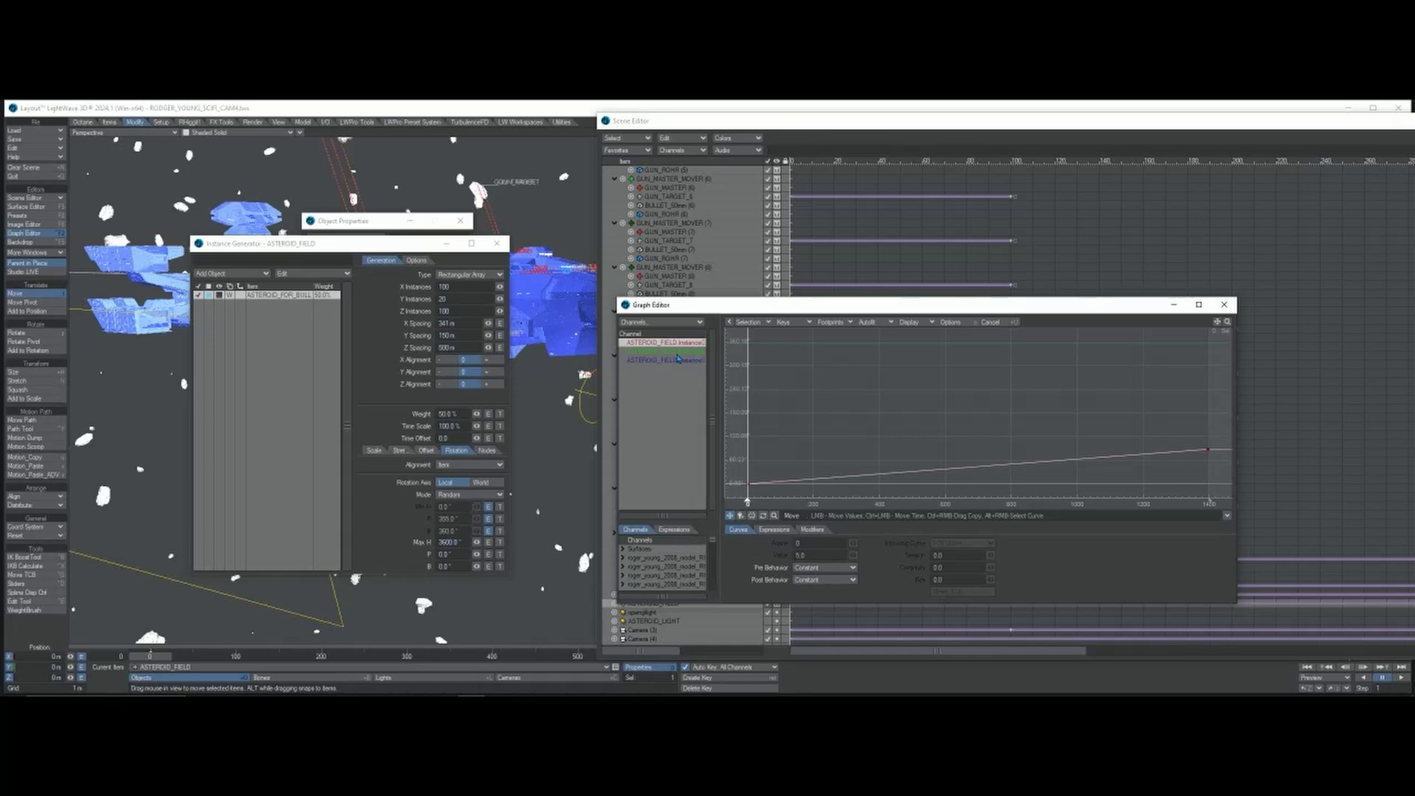
click(1225, 305)
key(ctrl+F1)
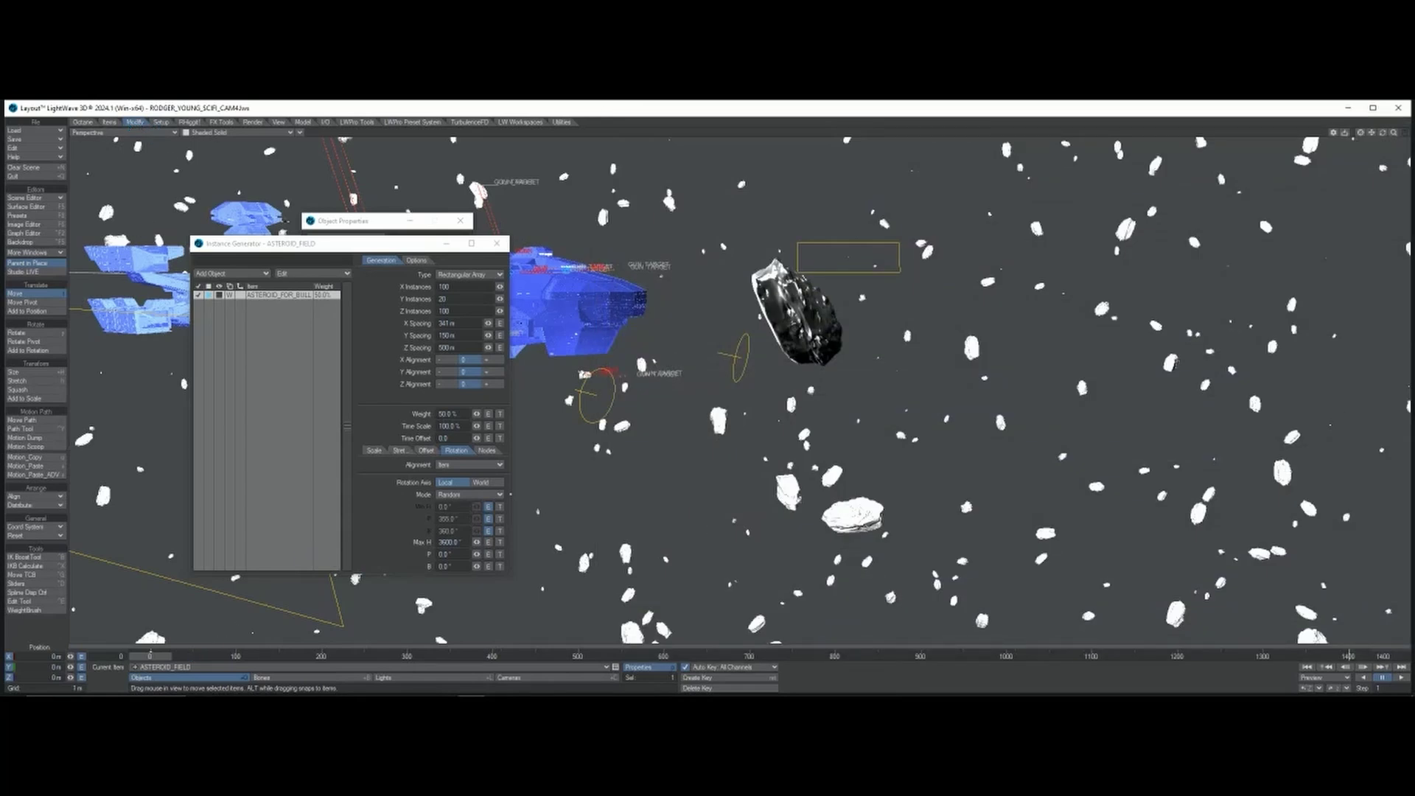
click(497, 243)
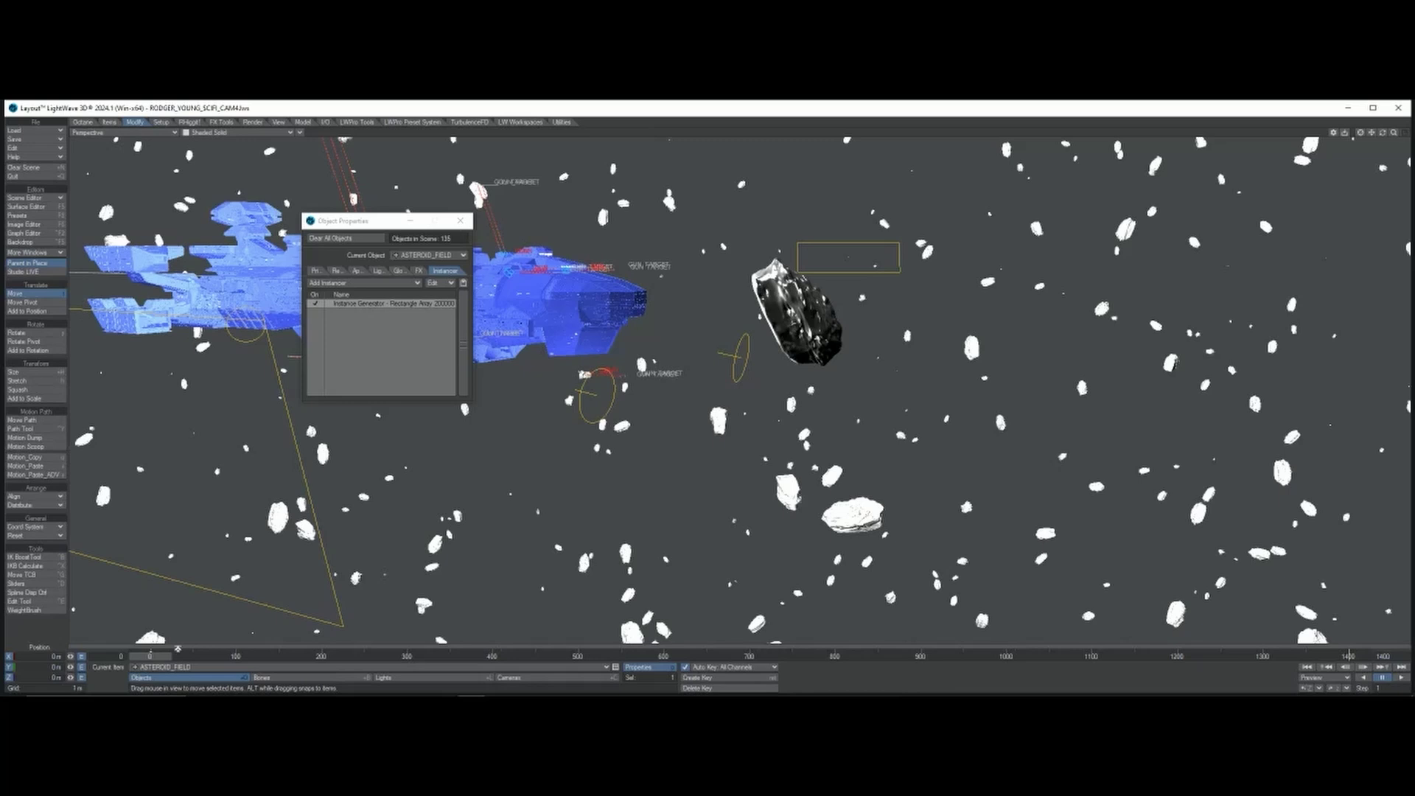
drag(151, 656, 1349, 656)
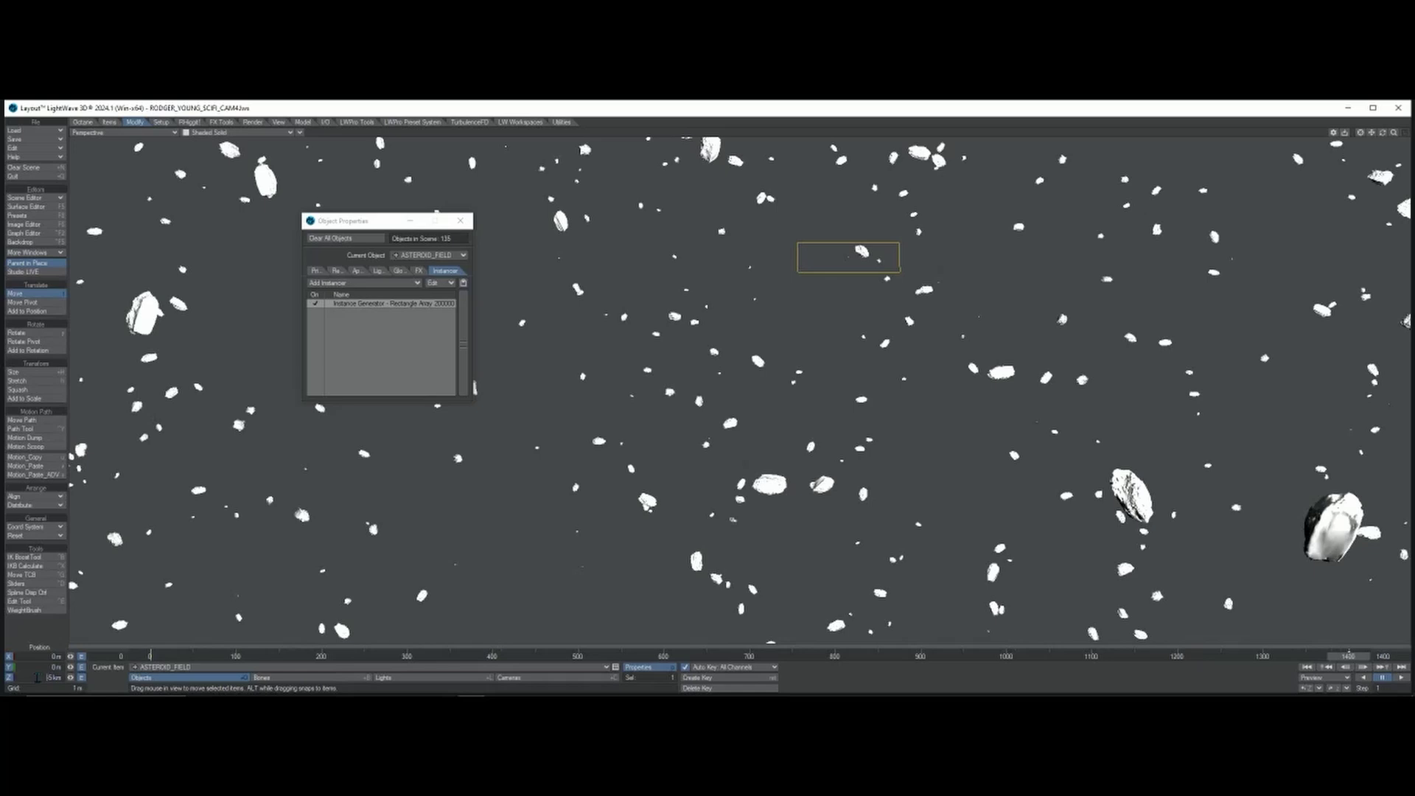
click(151, 656)
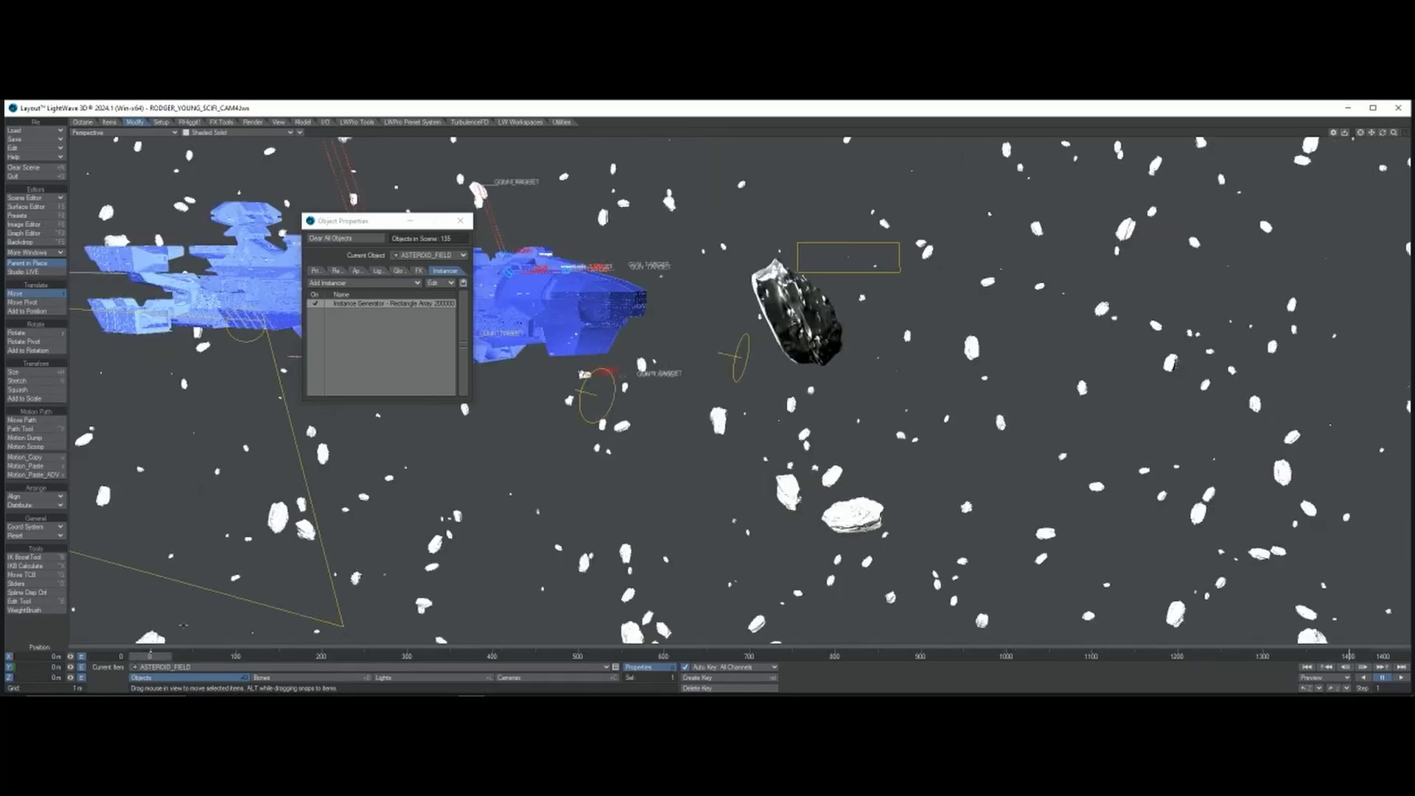
- Switch the viewport to the Camera (1) view and close the object properties
click(510, 677)
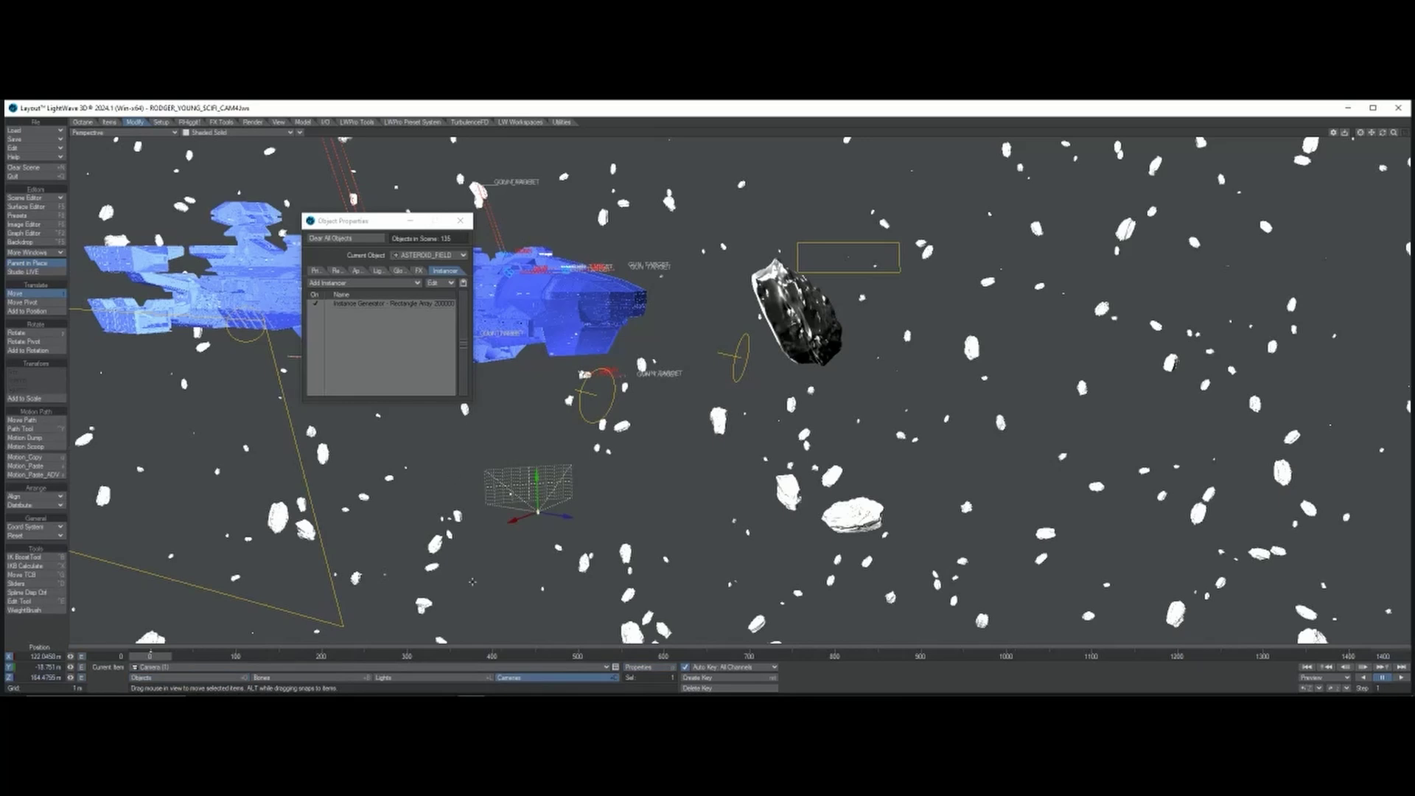
click(121, 132)
mouse_move(147, 190)
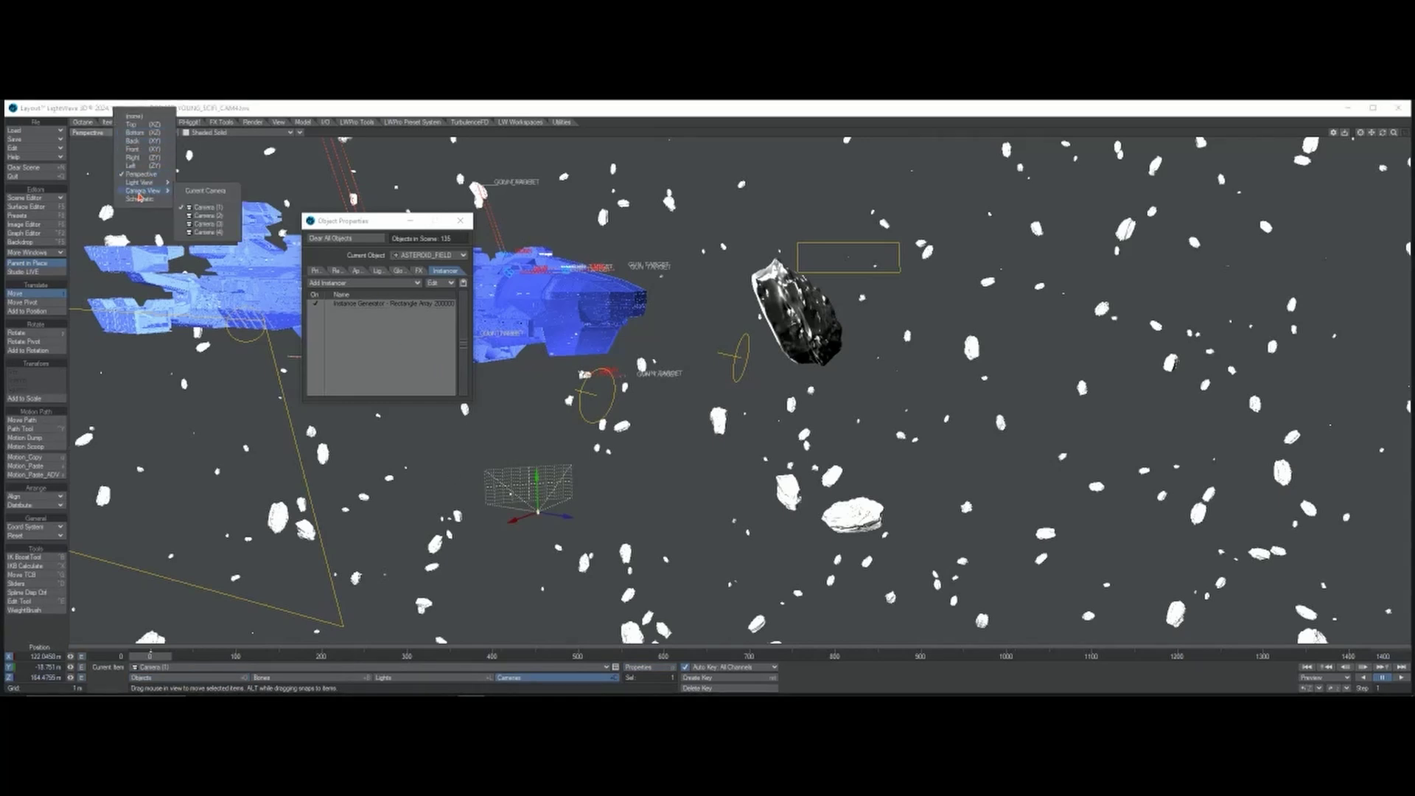
click(207, 208)
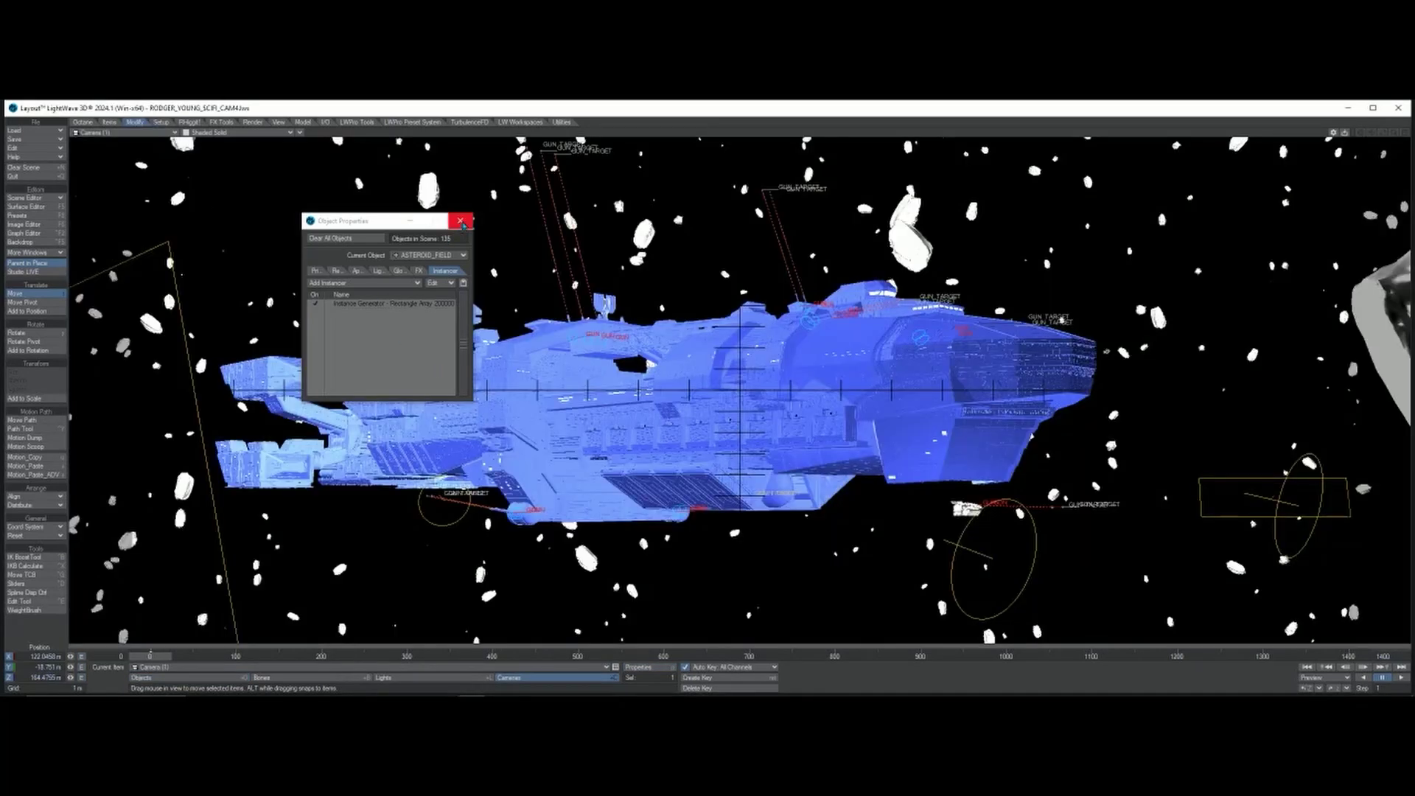
click(461, 220)
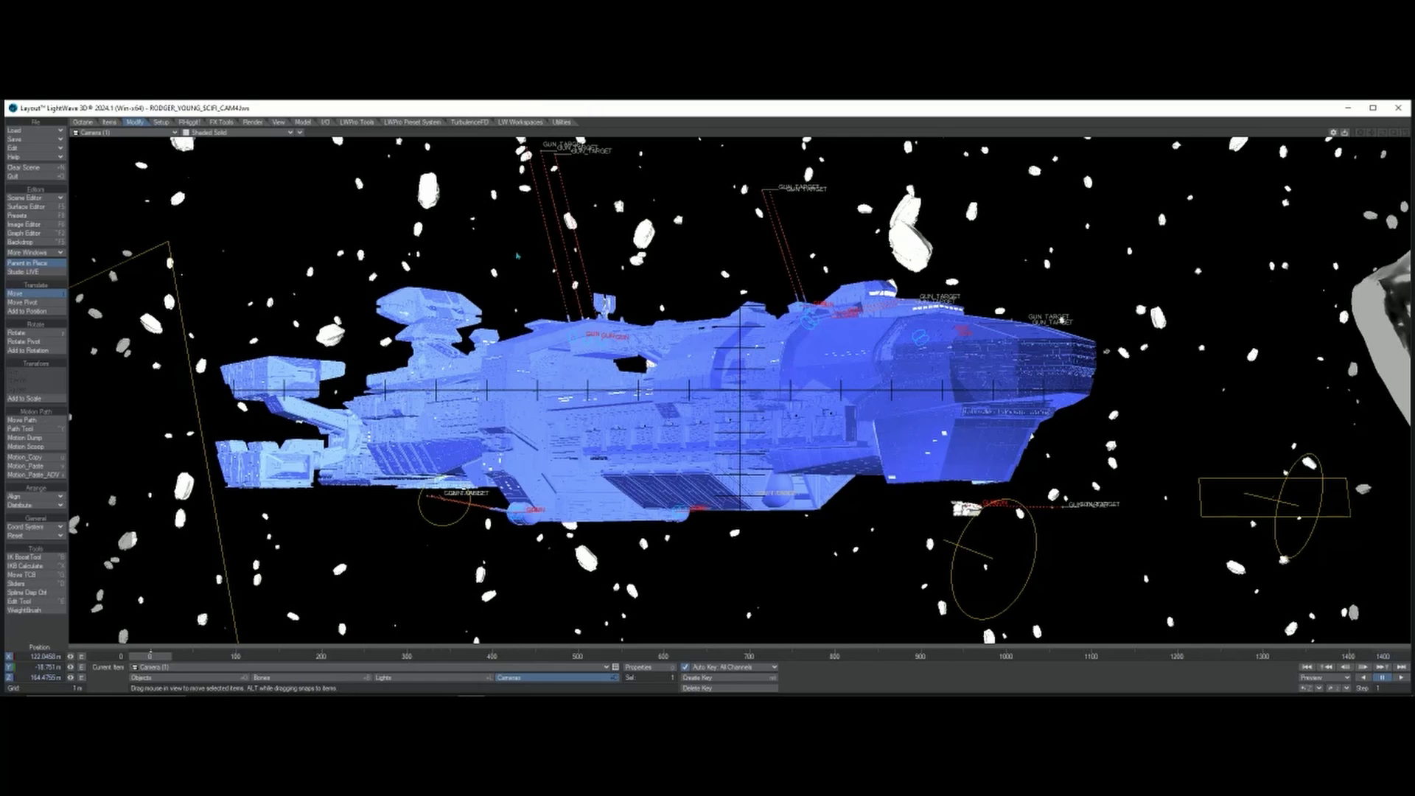
- Render a test of frame 0 through Camera (1) in the Octane preview and abort it after examining the image
key(F9)
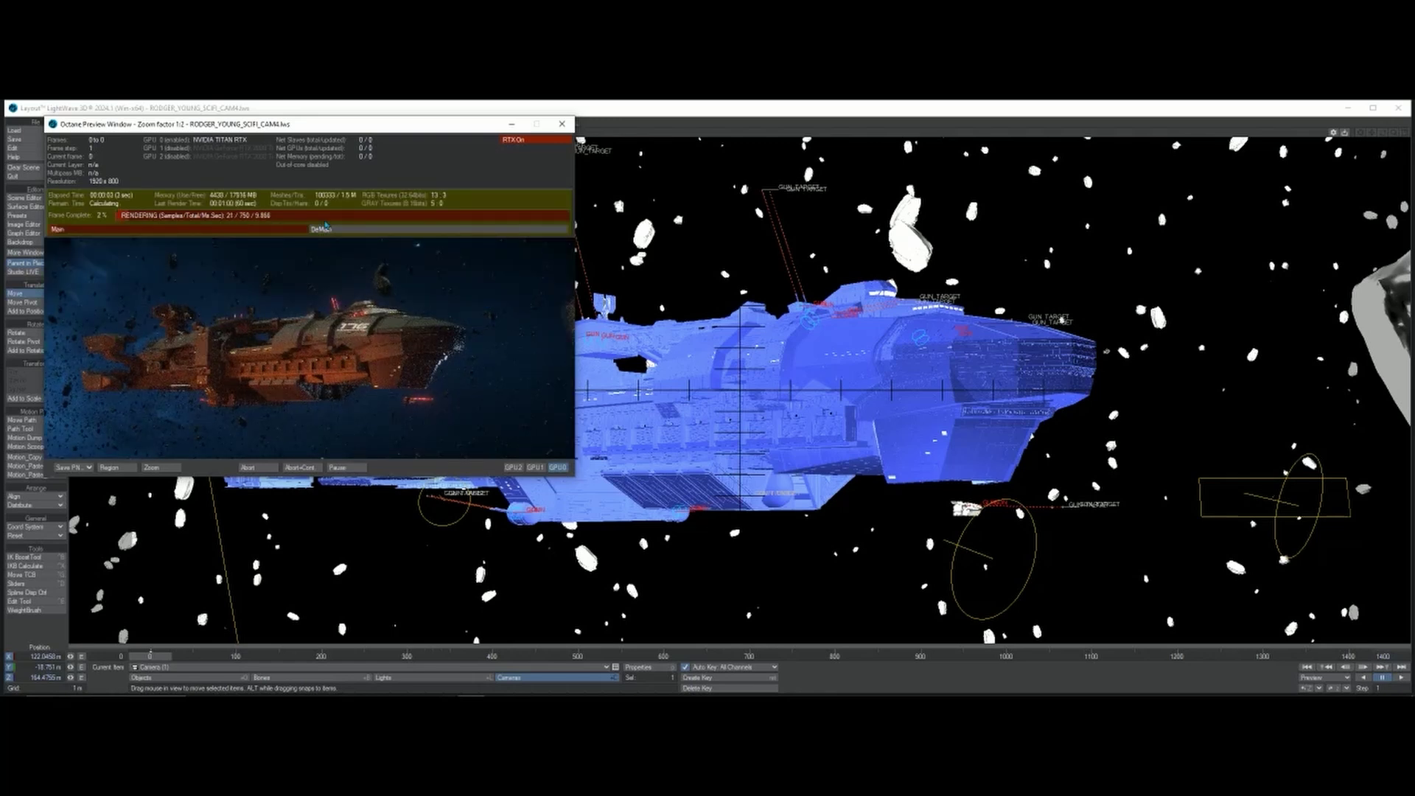
drag(247, 146, 522, 199)
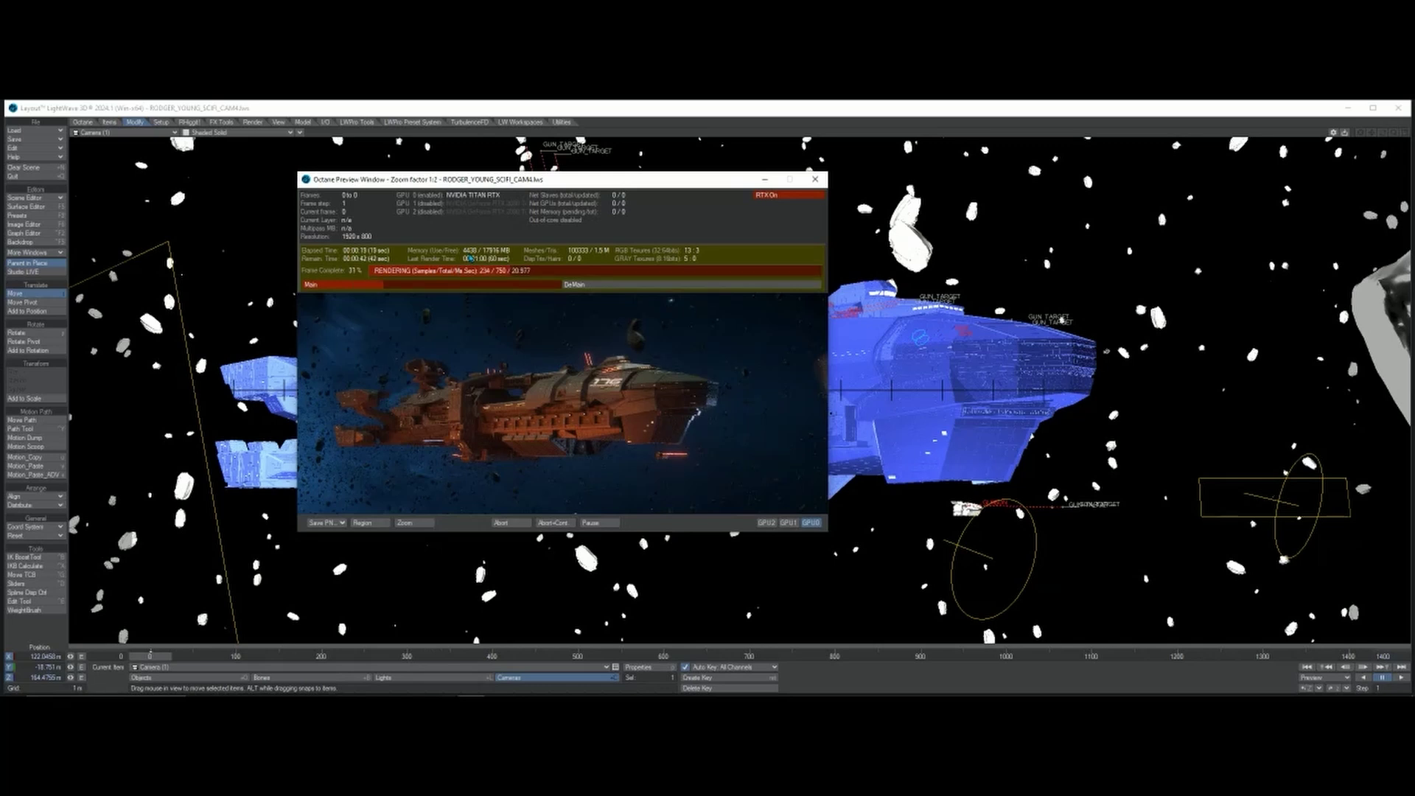
click(509, 523)
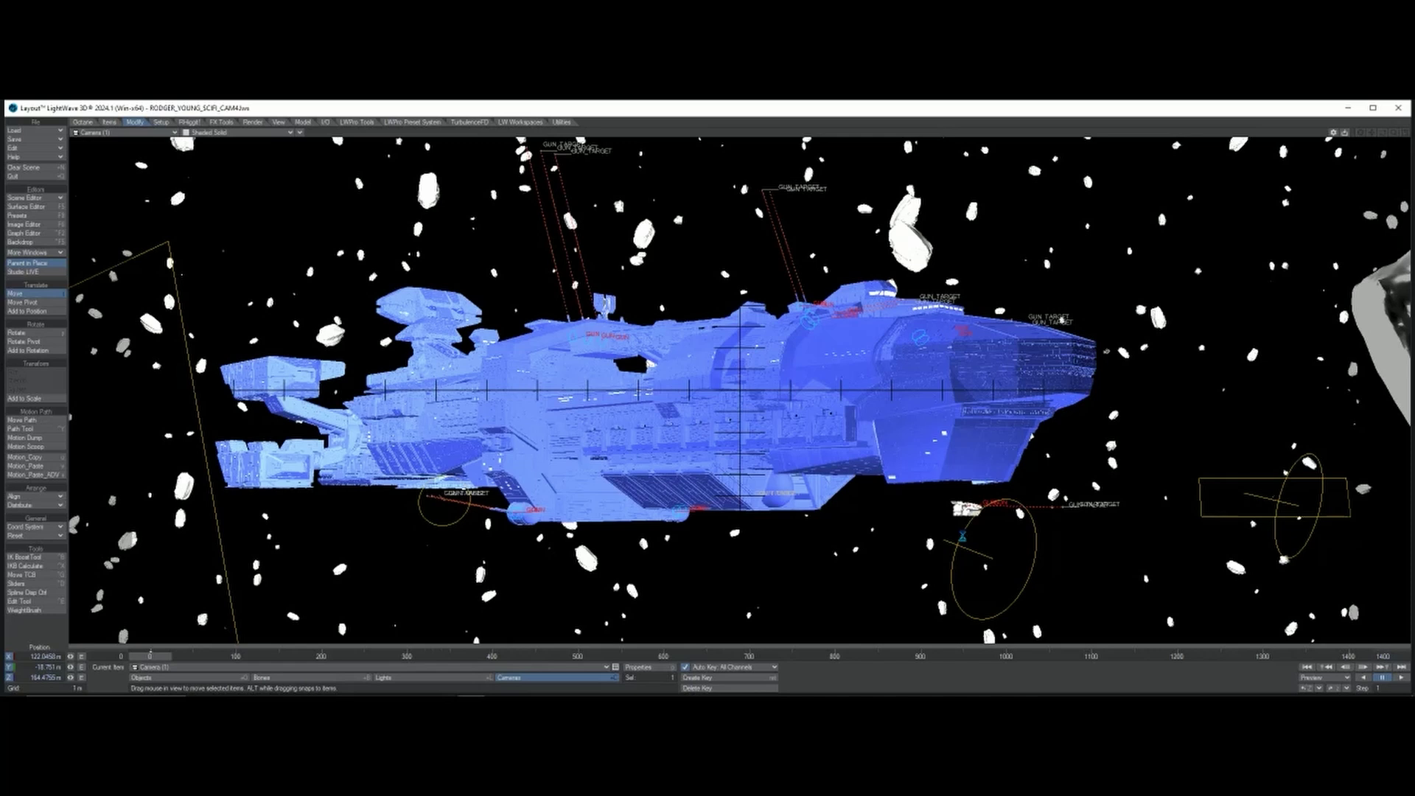
- Review the Octane light properties of the ship_light_BLUE disk light below the ship's bow
click(965, 547)
click(638, 667)
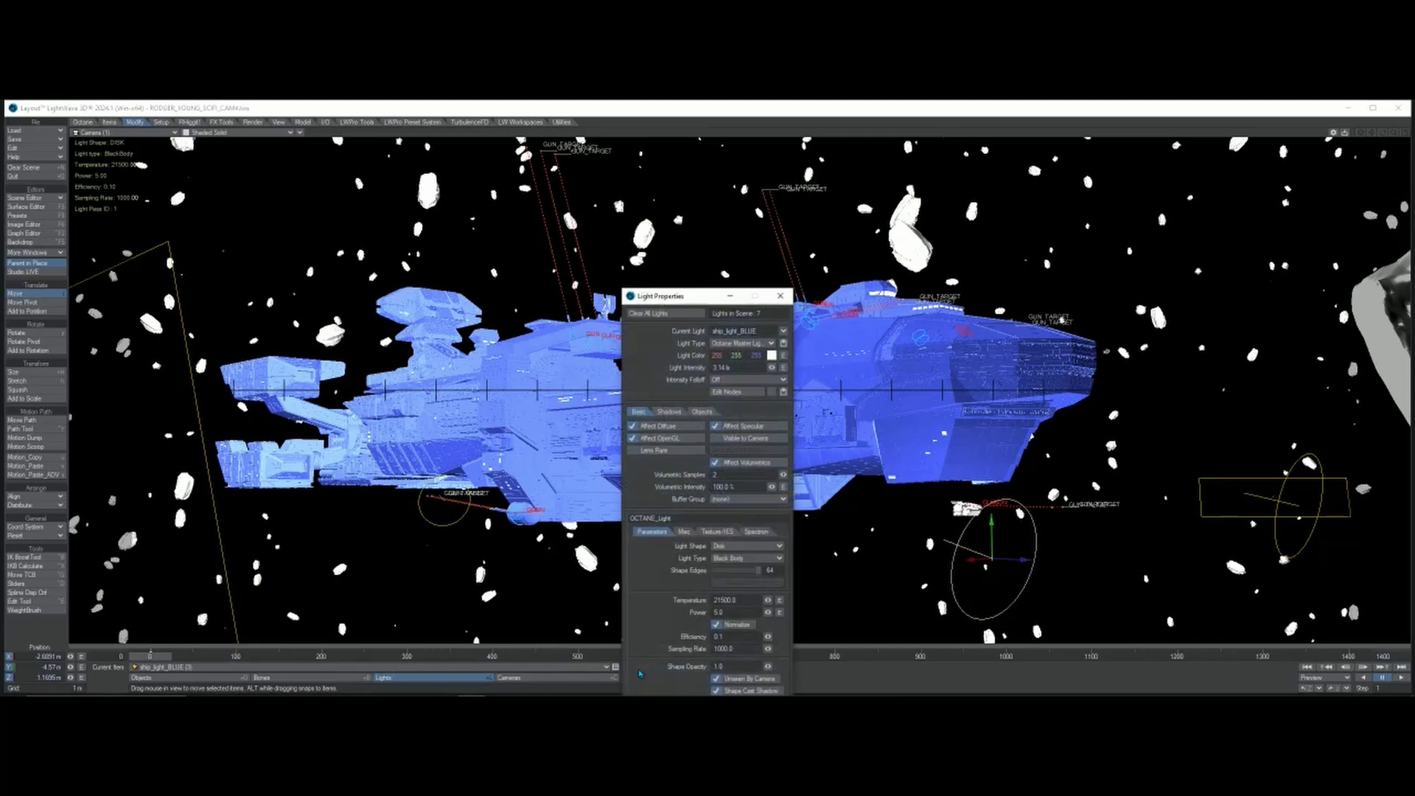
drag(686, 300, 360, 181)
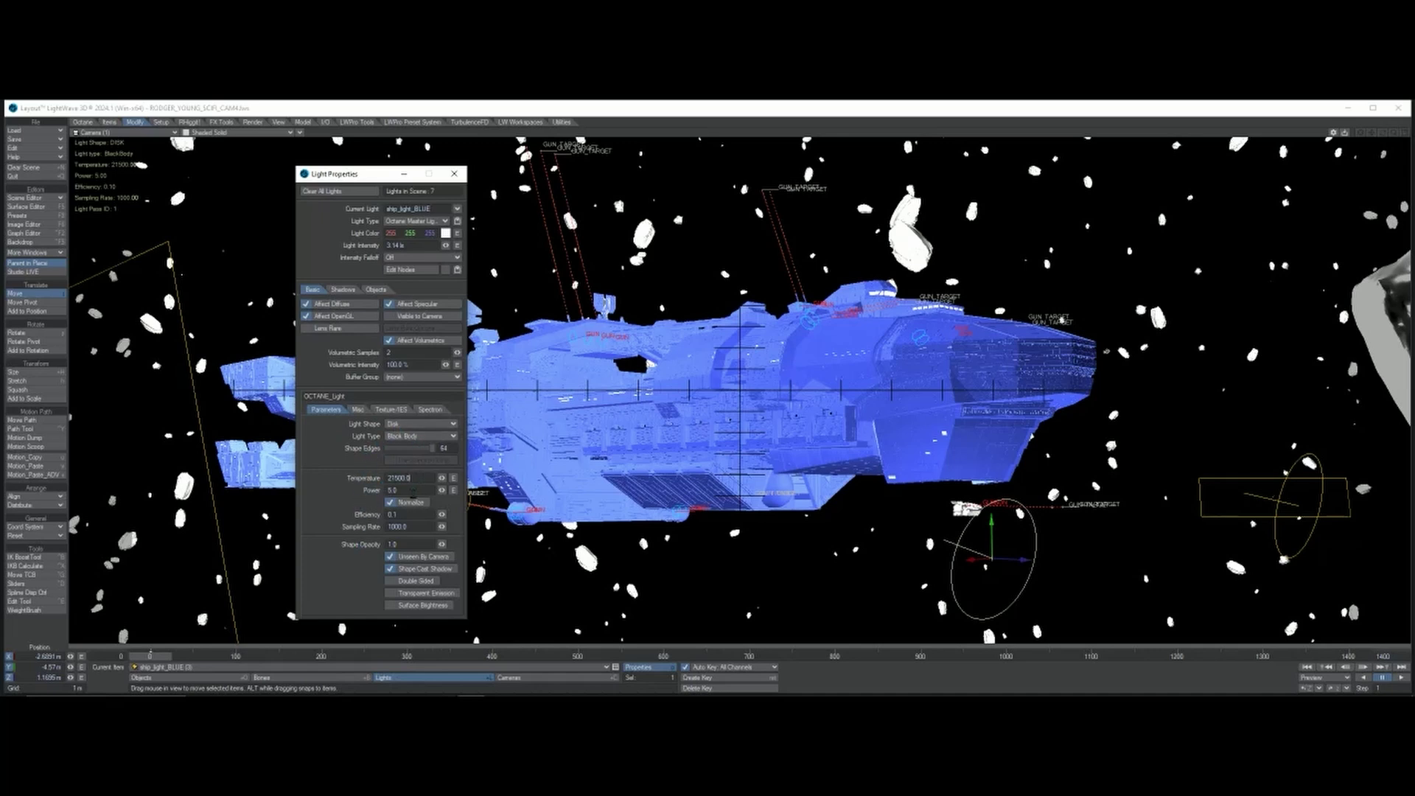
click(414, 518)
click(454, 173)
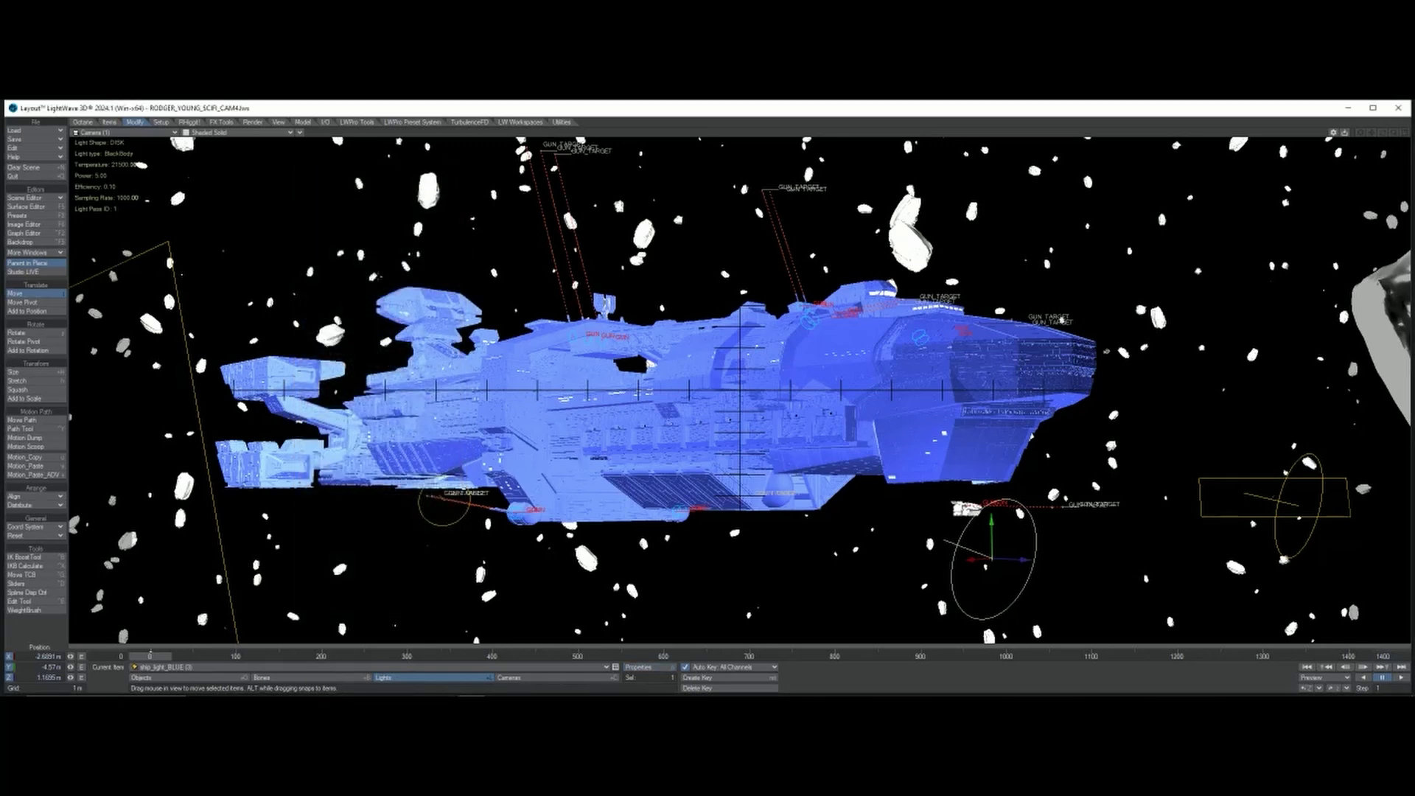
- Open the Octane RenderTarget node network and move the DayLight Environment node clear of the Texture Environment node
click(82, 122)
click(48, 355)
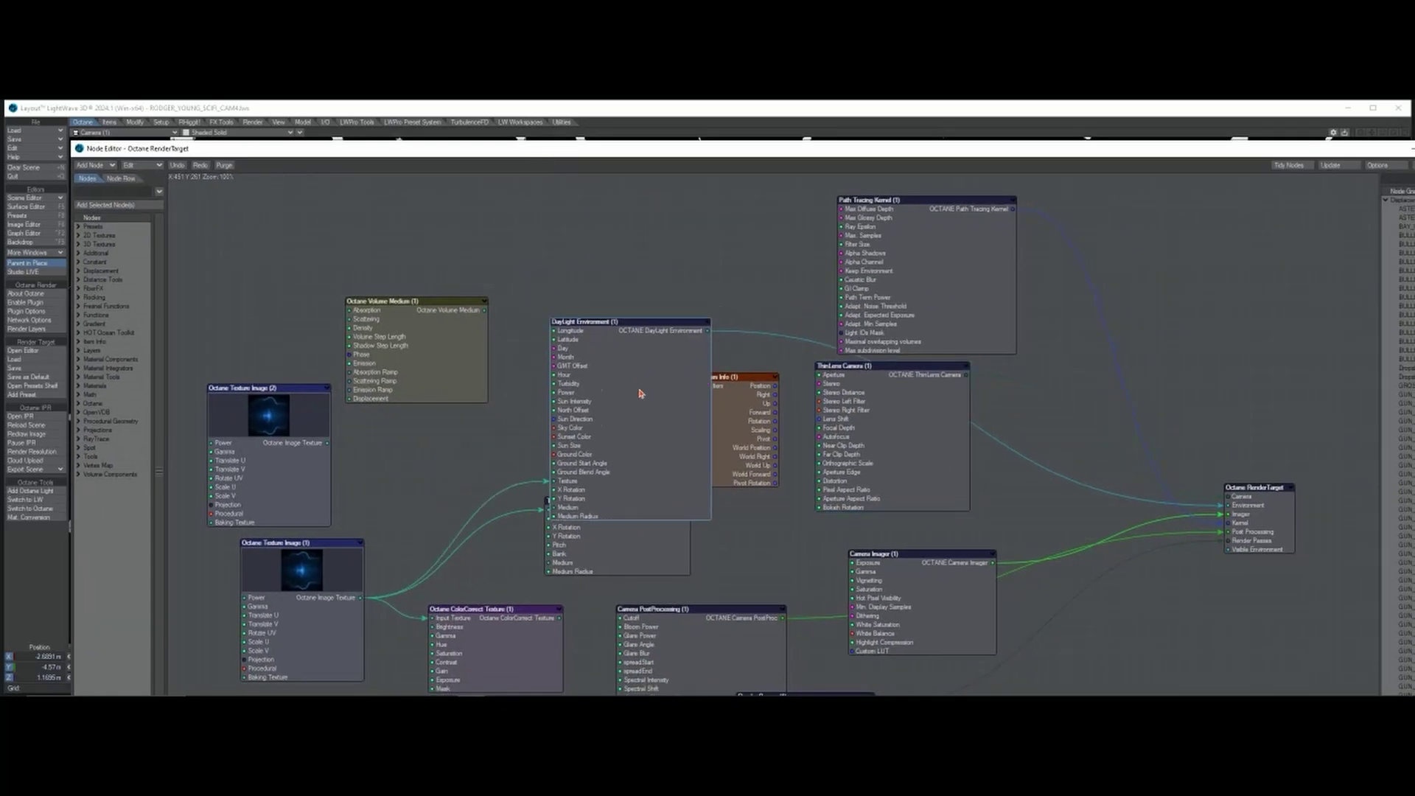
drag(639, 393, 618, 333)
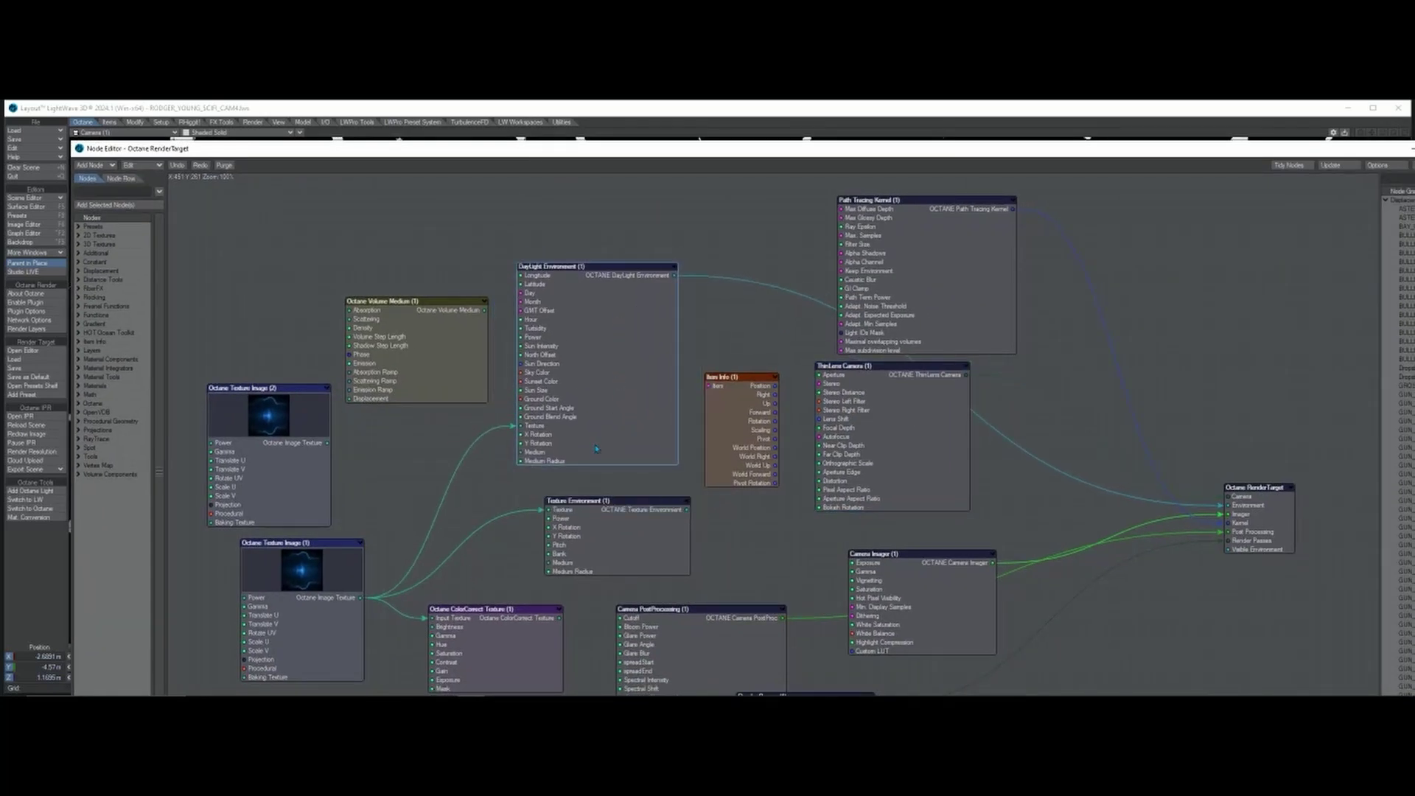
- Examine the Octane RenderTarget node's general options and motion blur settings, and close its properties
click(332, 640)
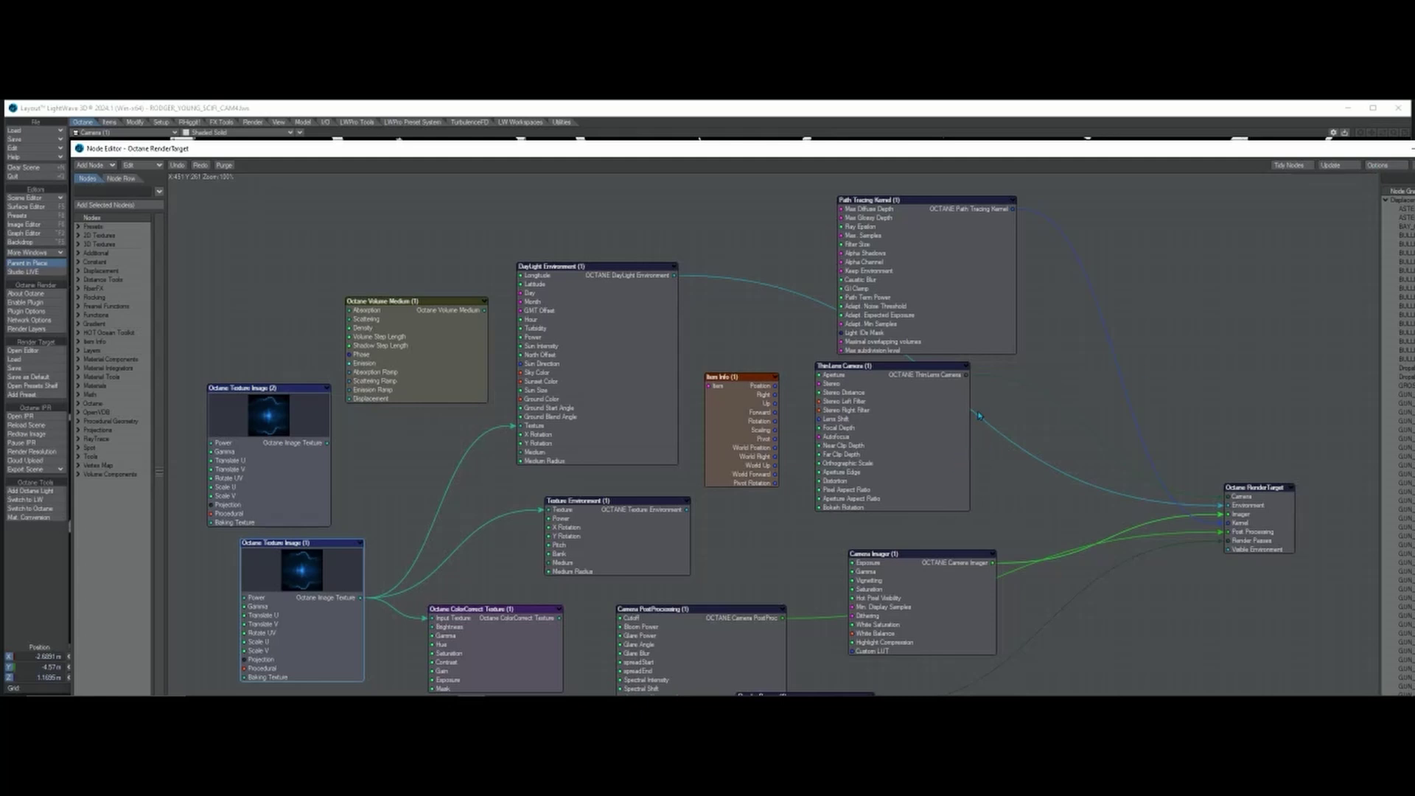
double_click(1258, 511)
drag(1153, 185, 640, 234)
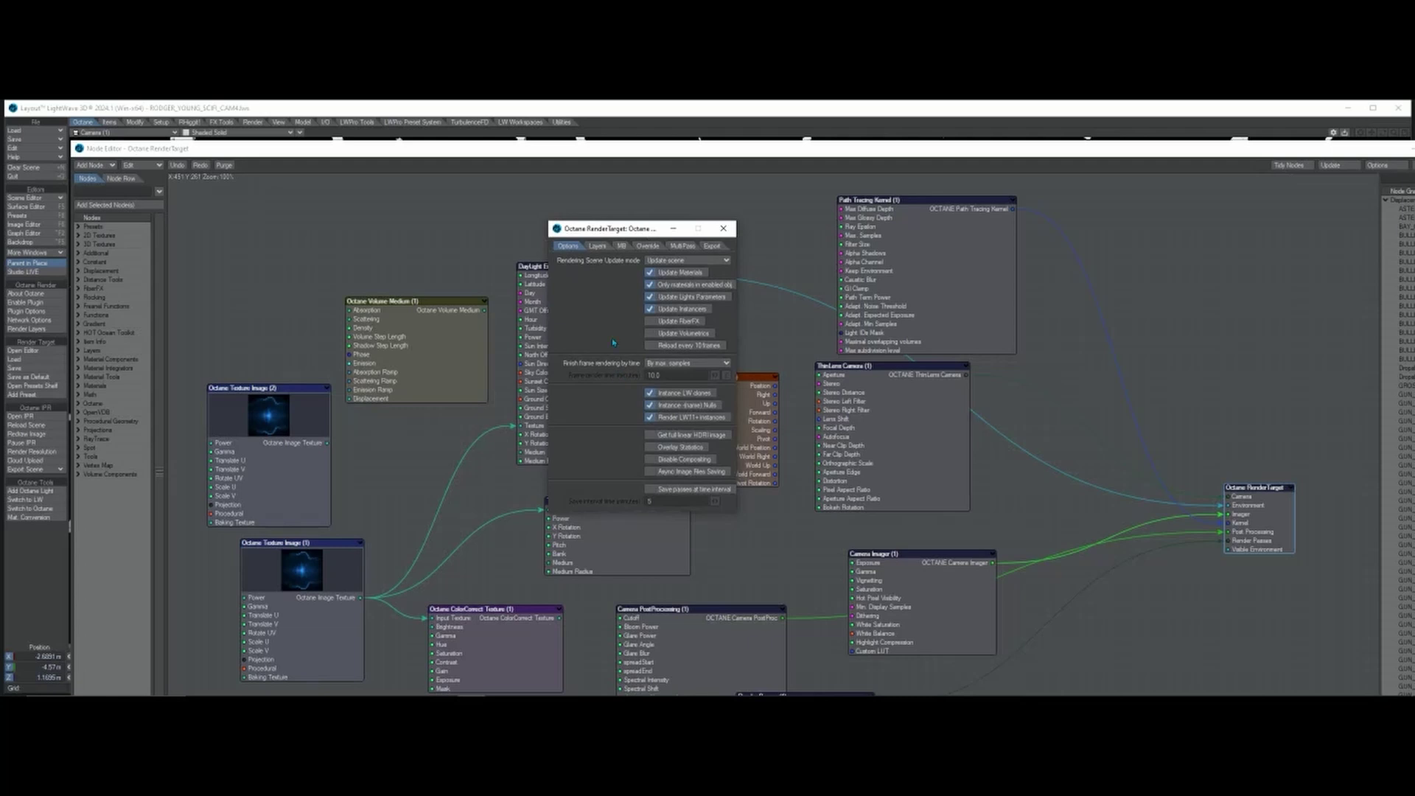
click(622, 246)
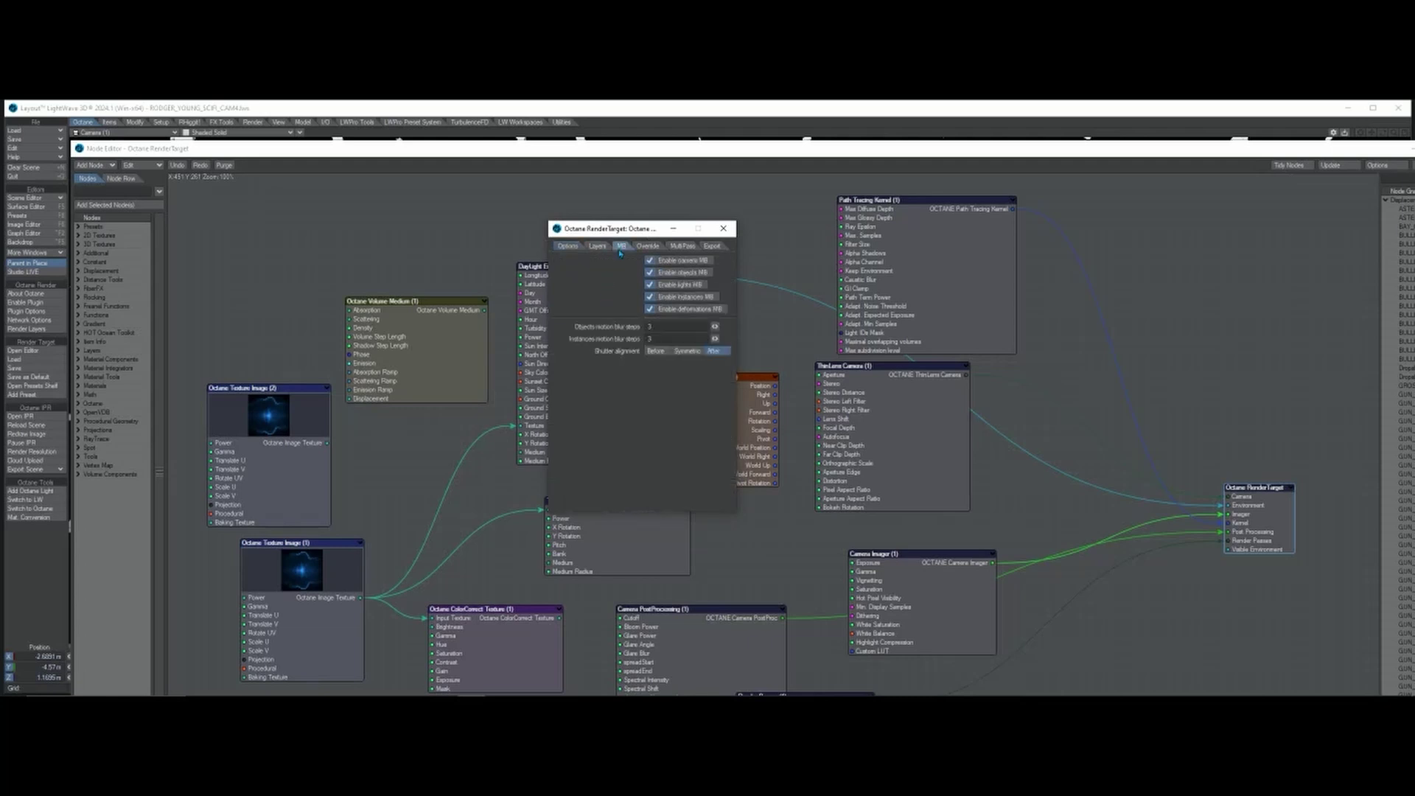
drag(657, 326, 598, 328)
click(724, 229)
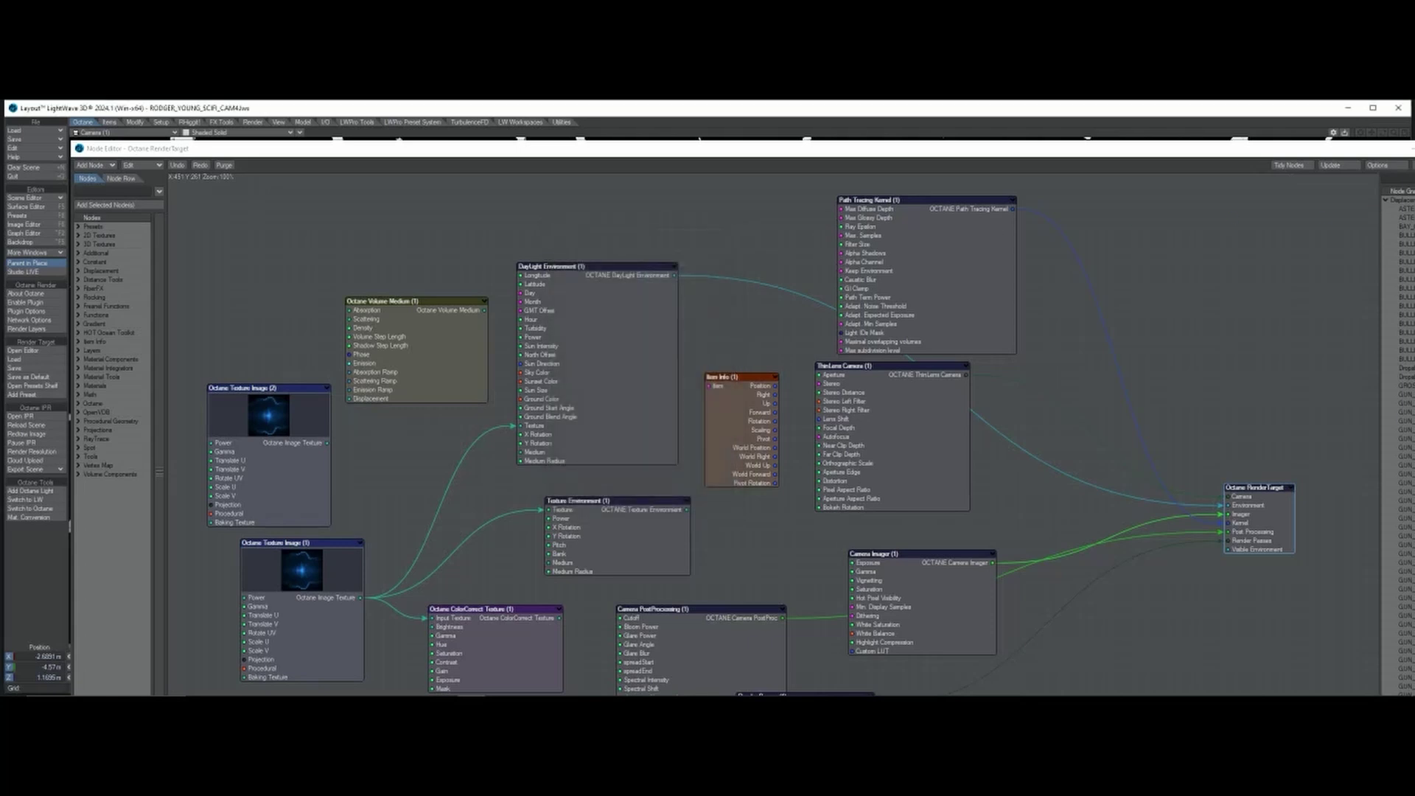
- Preview frame 0 and a frame near 500 in the Octane IPR to compare the ship before and during gunfire
click(46, 419)
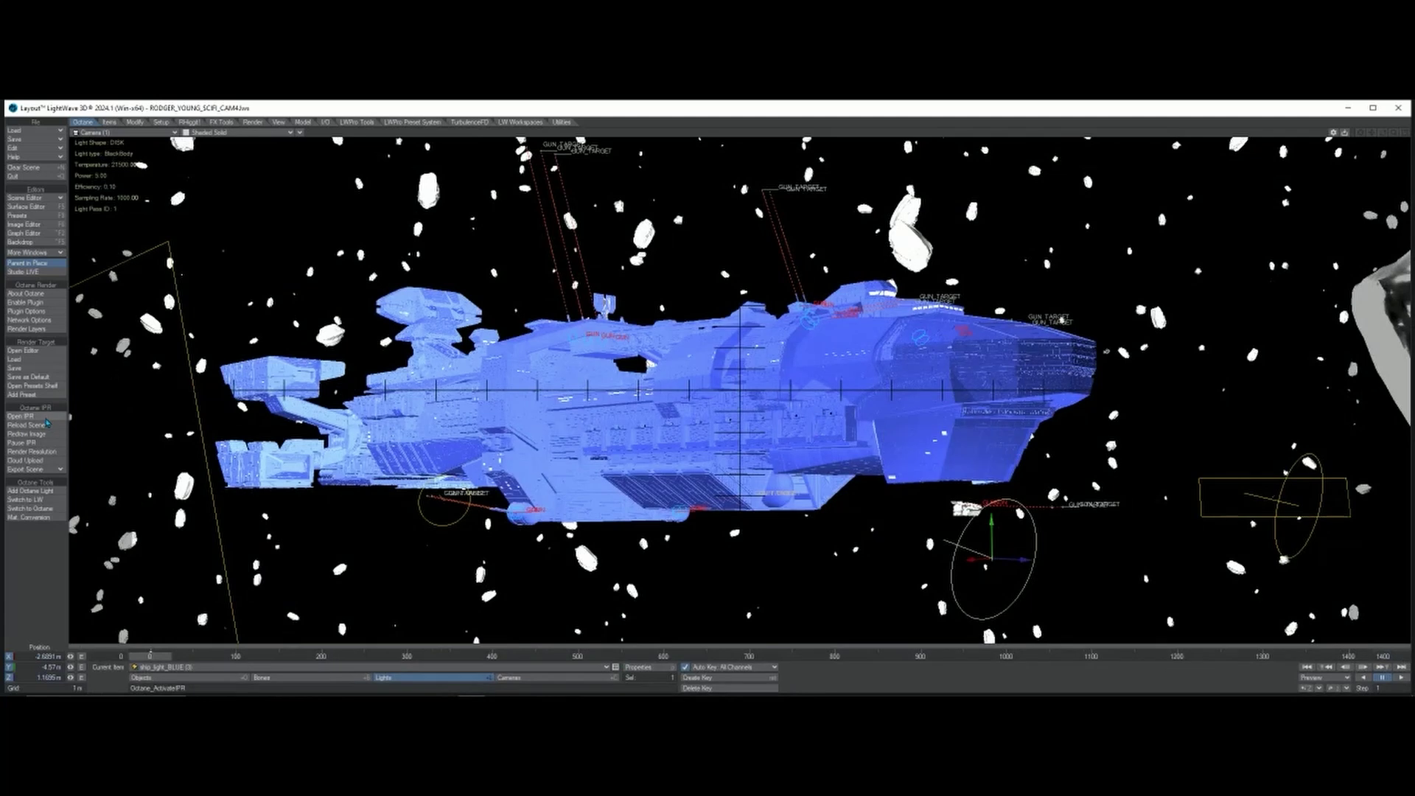
click(47, 420)
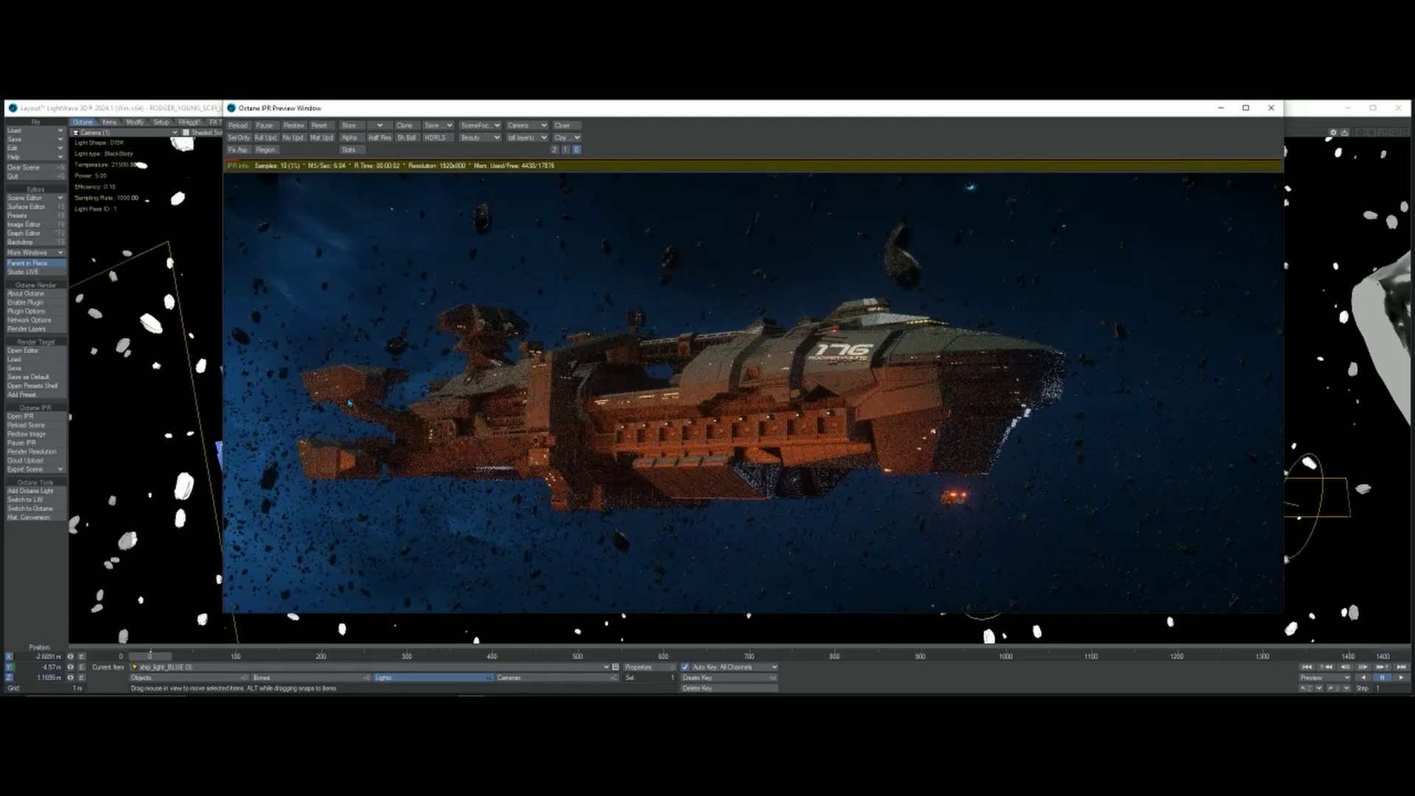
click(576, 657)
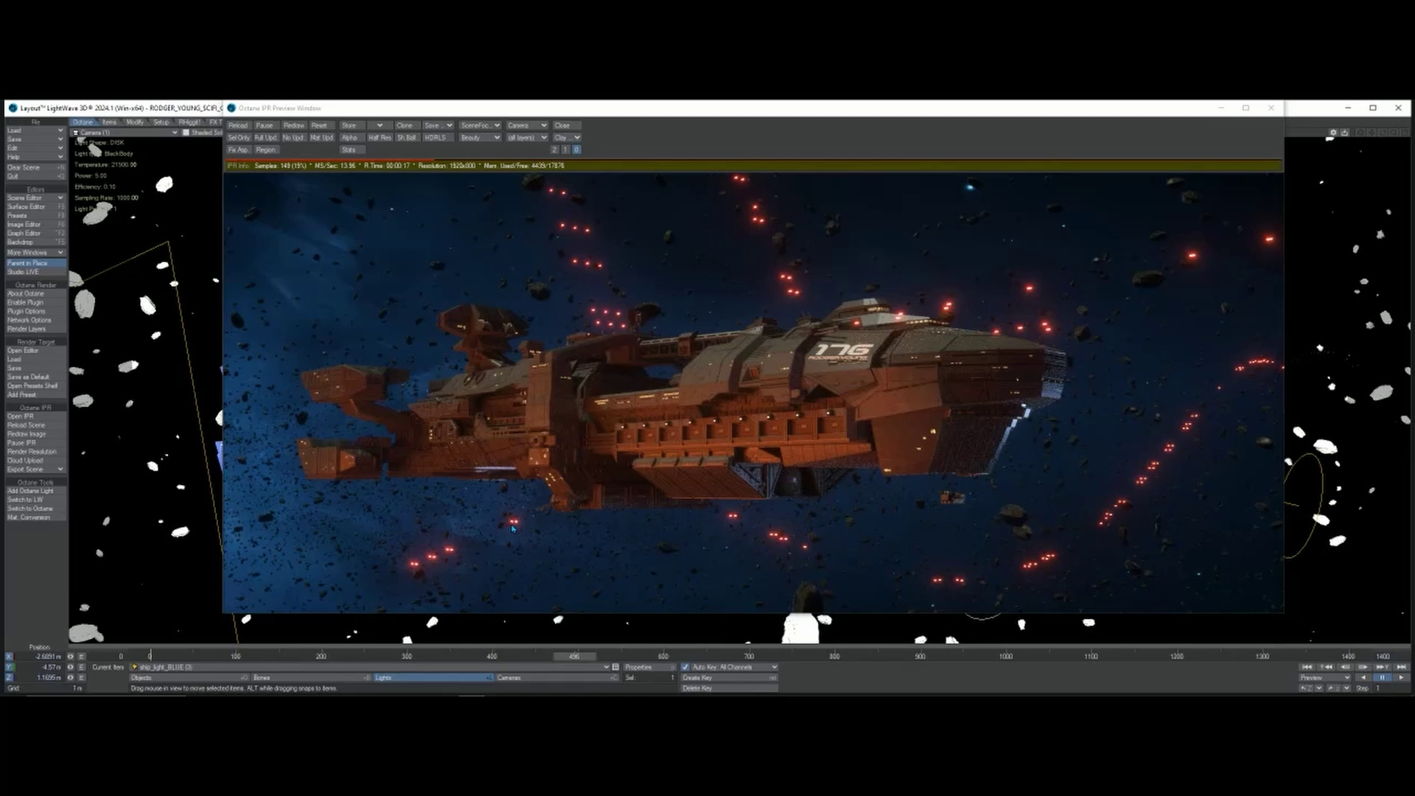
- Rearrange the Camera PostProcessing and Camera Imager nodes around Render Passes in the RenderTarget network and review the post-processing settings
click(51, 351)
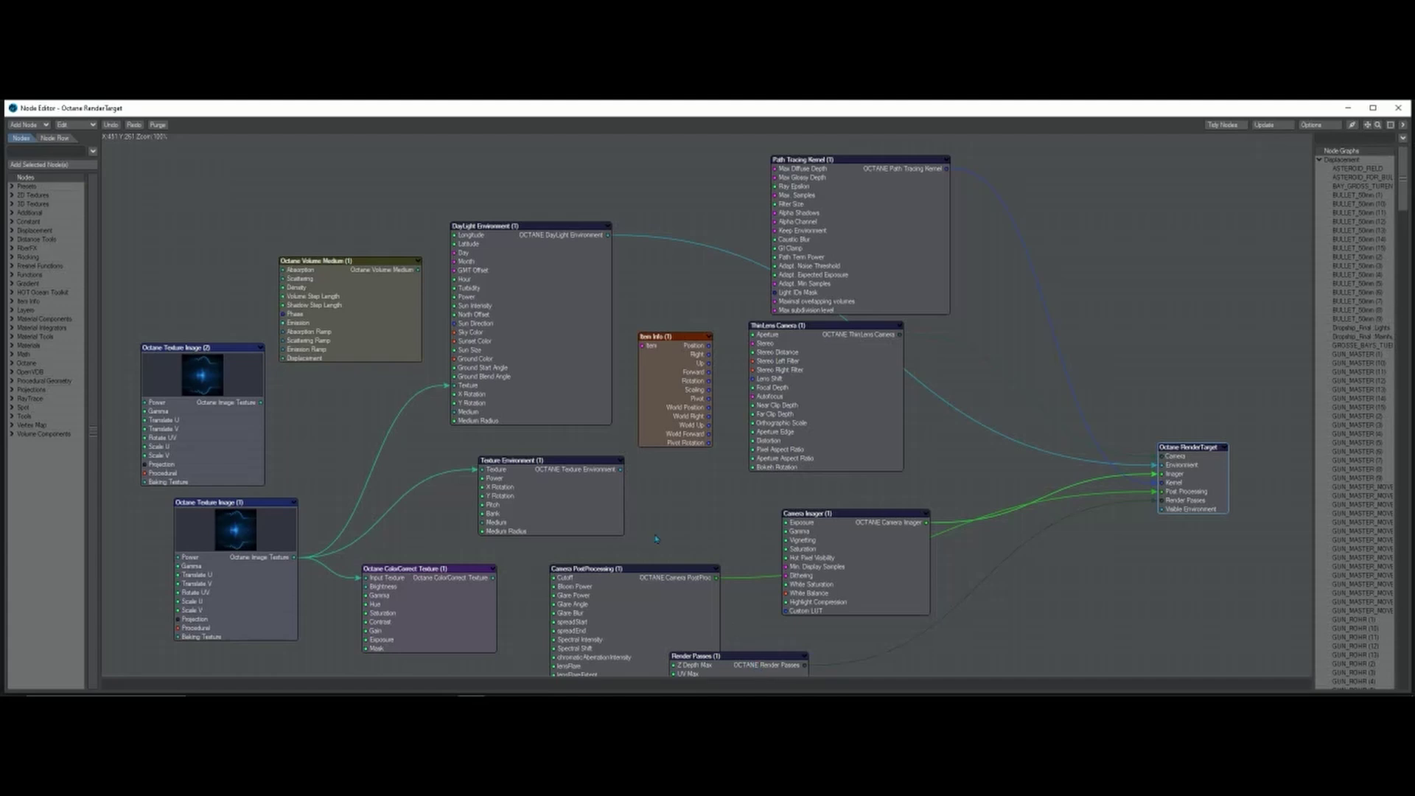
alt+drag(593, 595, 625, 548)
drag(992, 435, 1069, 568)
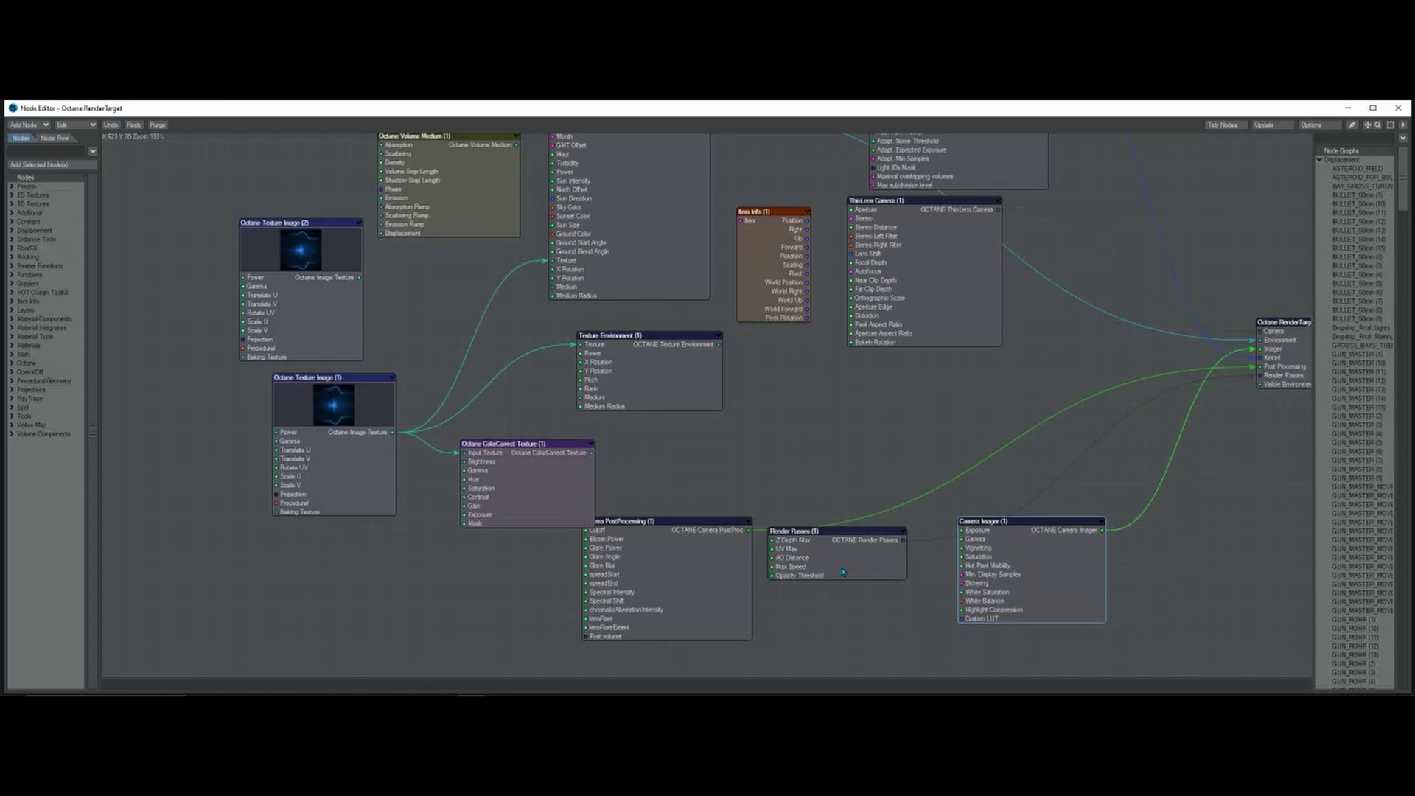
double_click(680, 578)
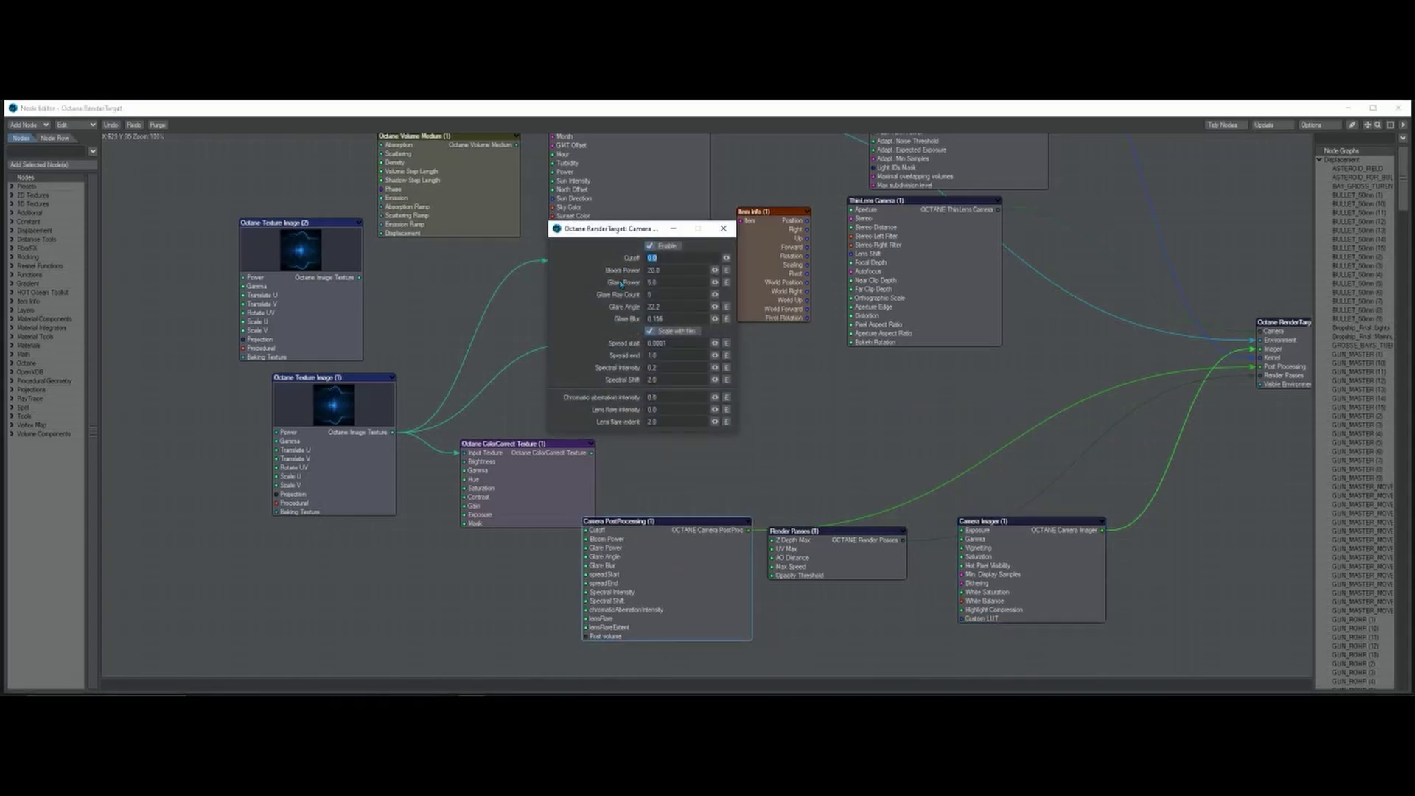
click(1398, 108)
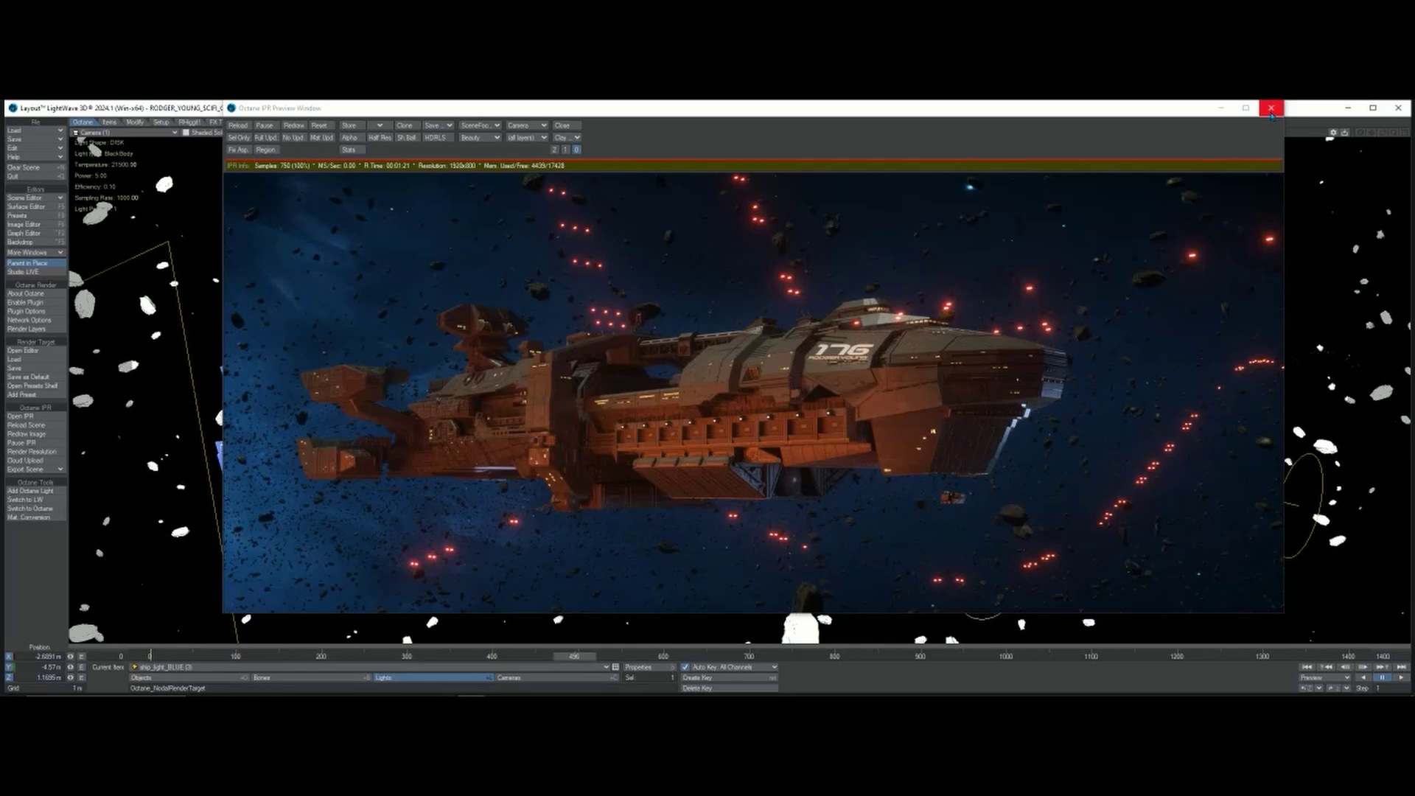
- Preview frame 0 through Camera (1), and move the IPR preview window clear of the viewport
click(502, 677)
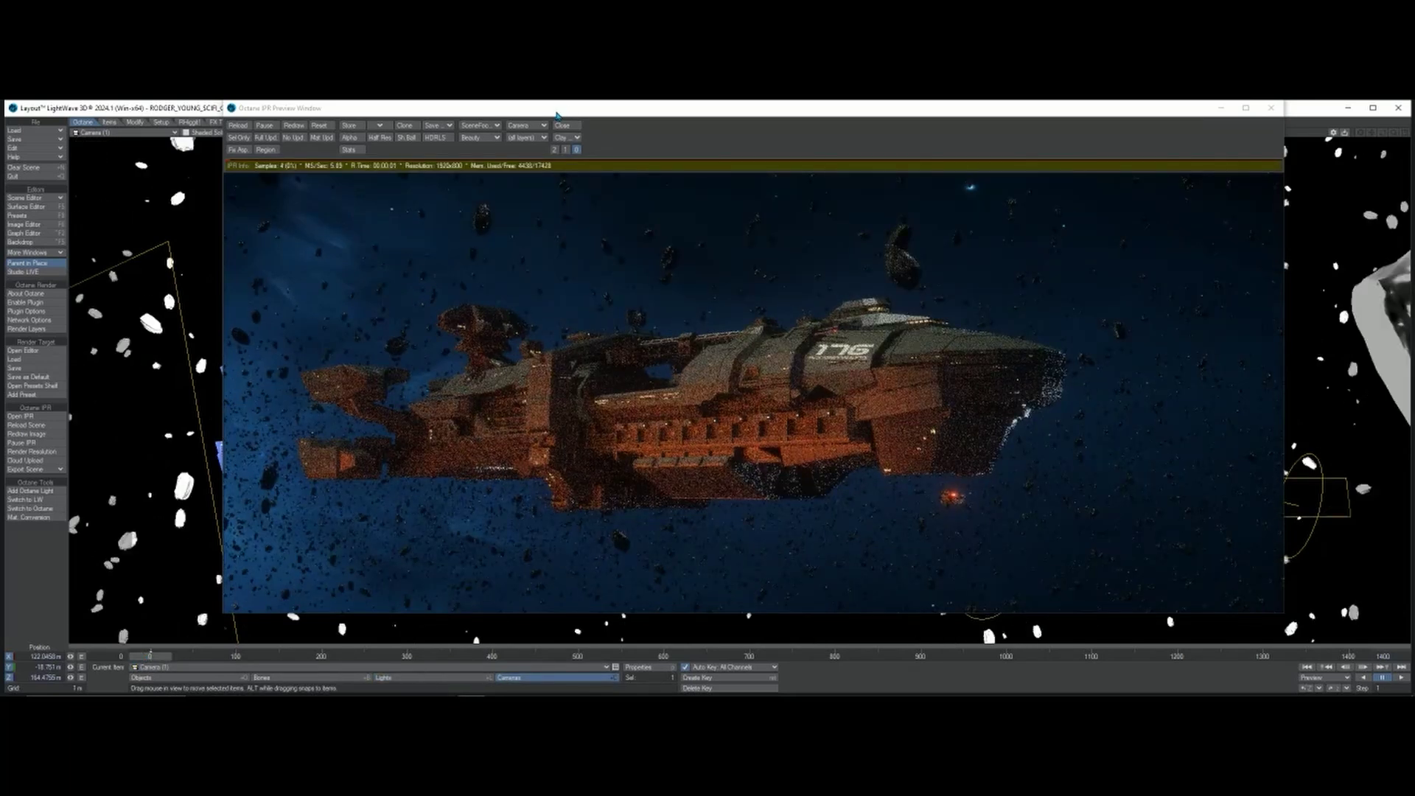
drag(566, 112, 526, 138)
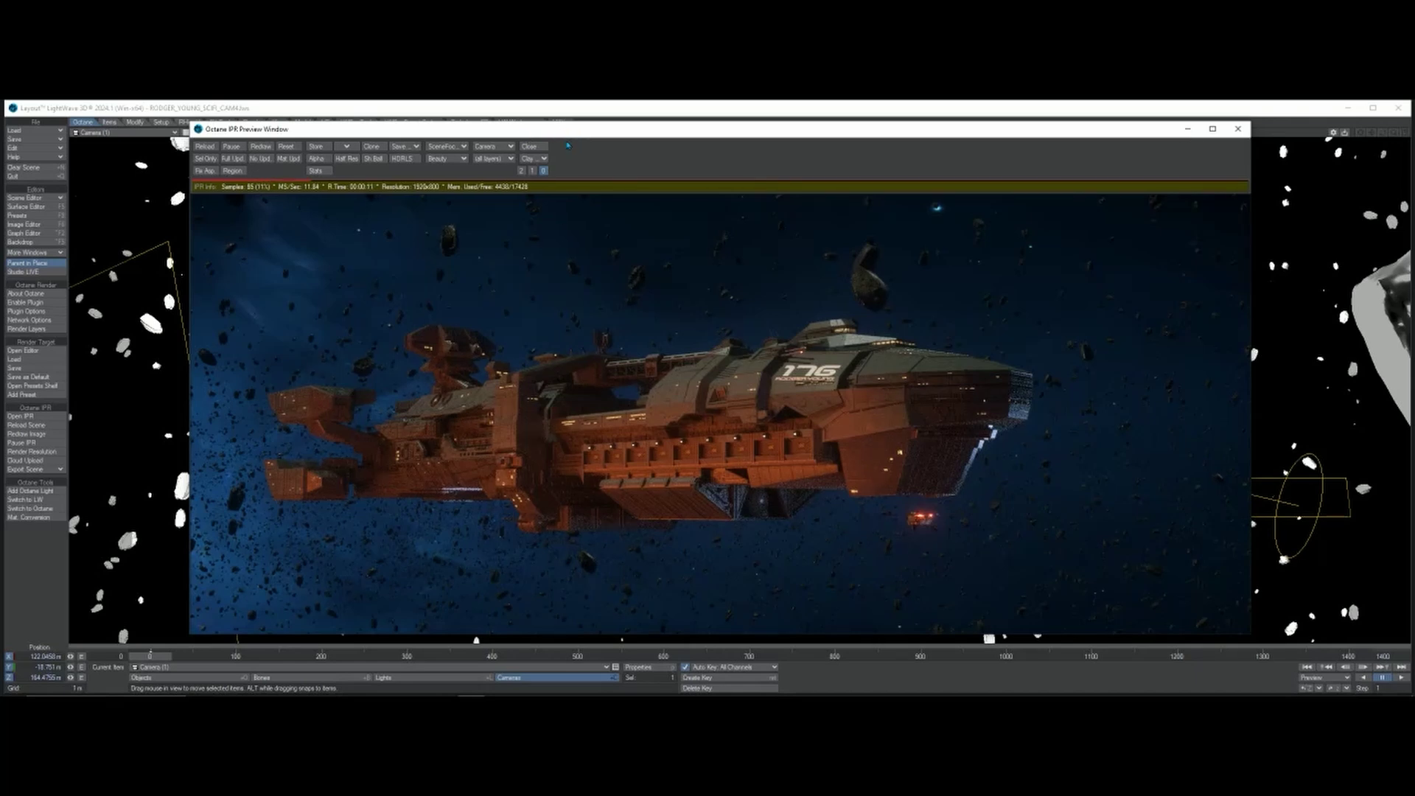
drag(602, 139, 721, 133)
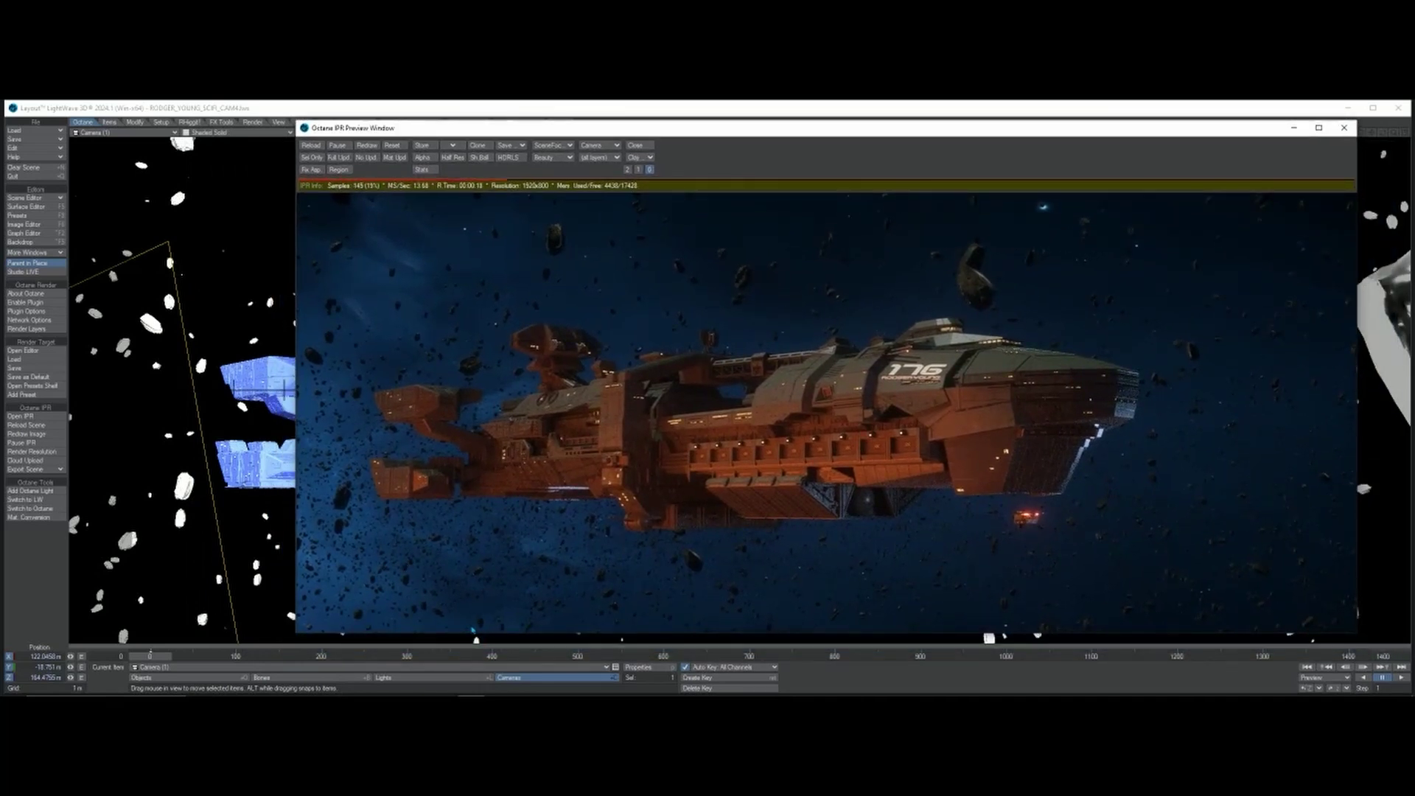
drag(471, 122, 1414, 159)
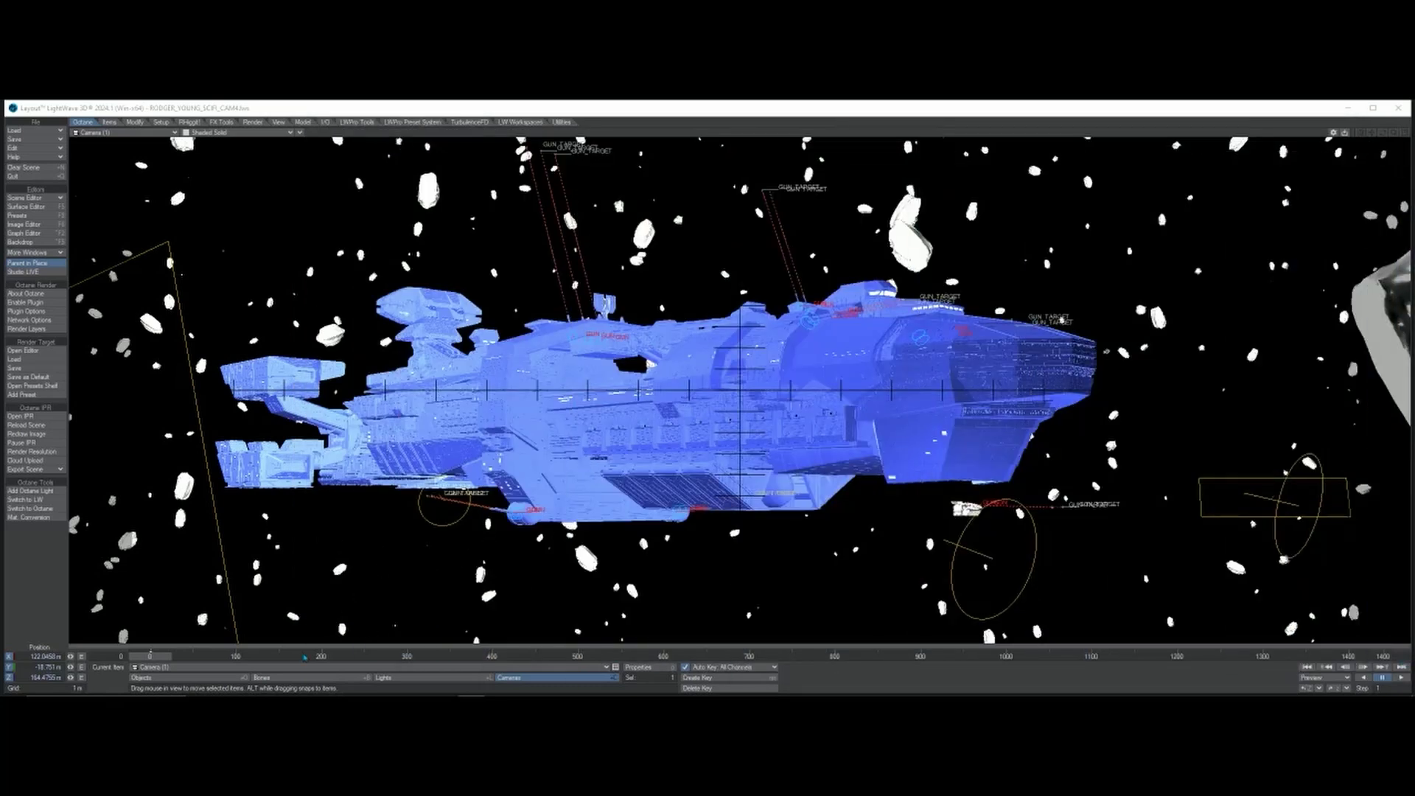
- Switch from Camera (3) to Camera (4) and bring the IPR preview window back to view its frame 0 shot
click(305, 669)
click(320, 678)
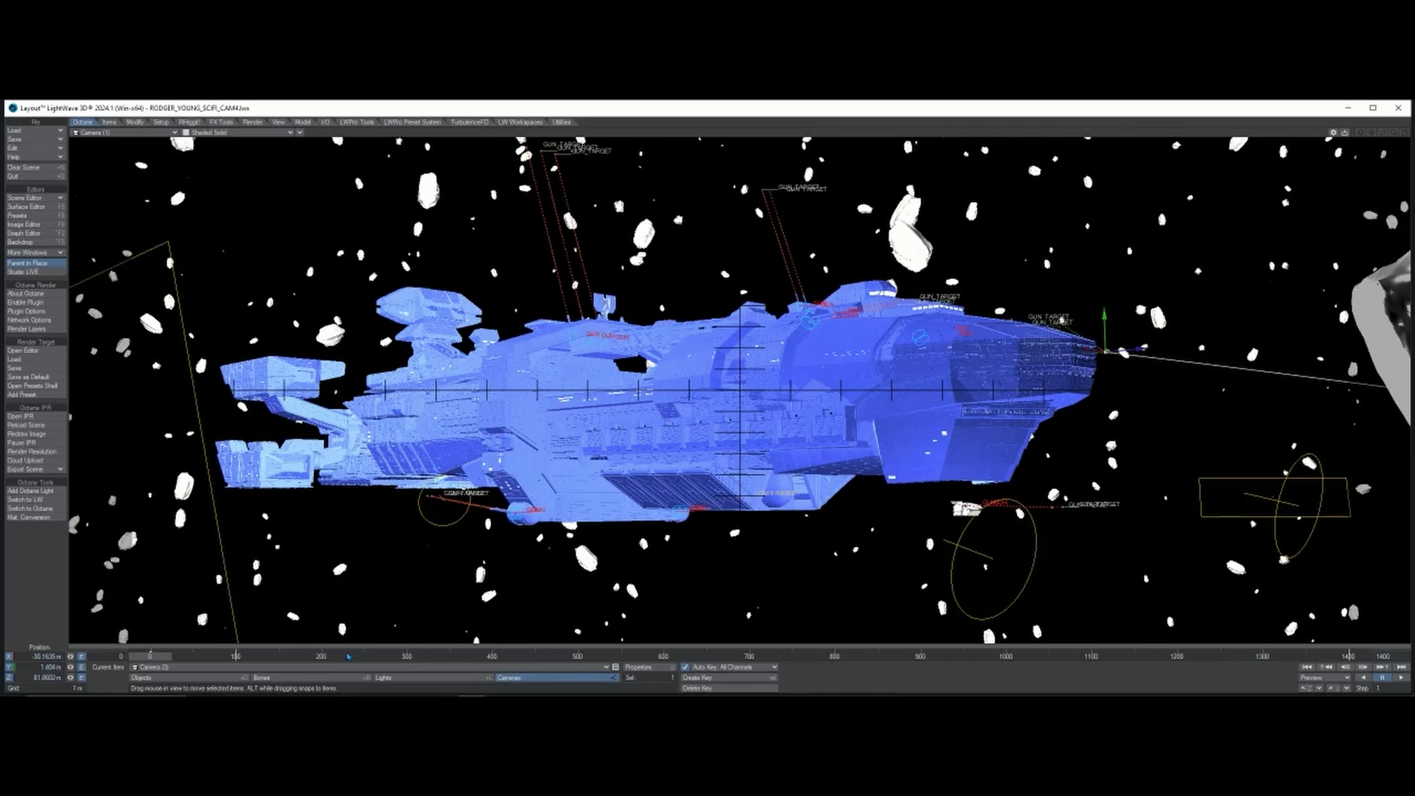
drag(1414, 159, 472, 122)
click(410, 669)
click(415, 681)
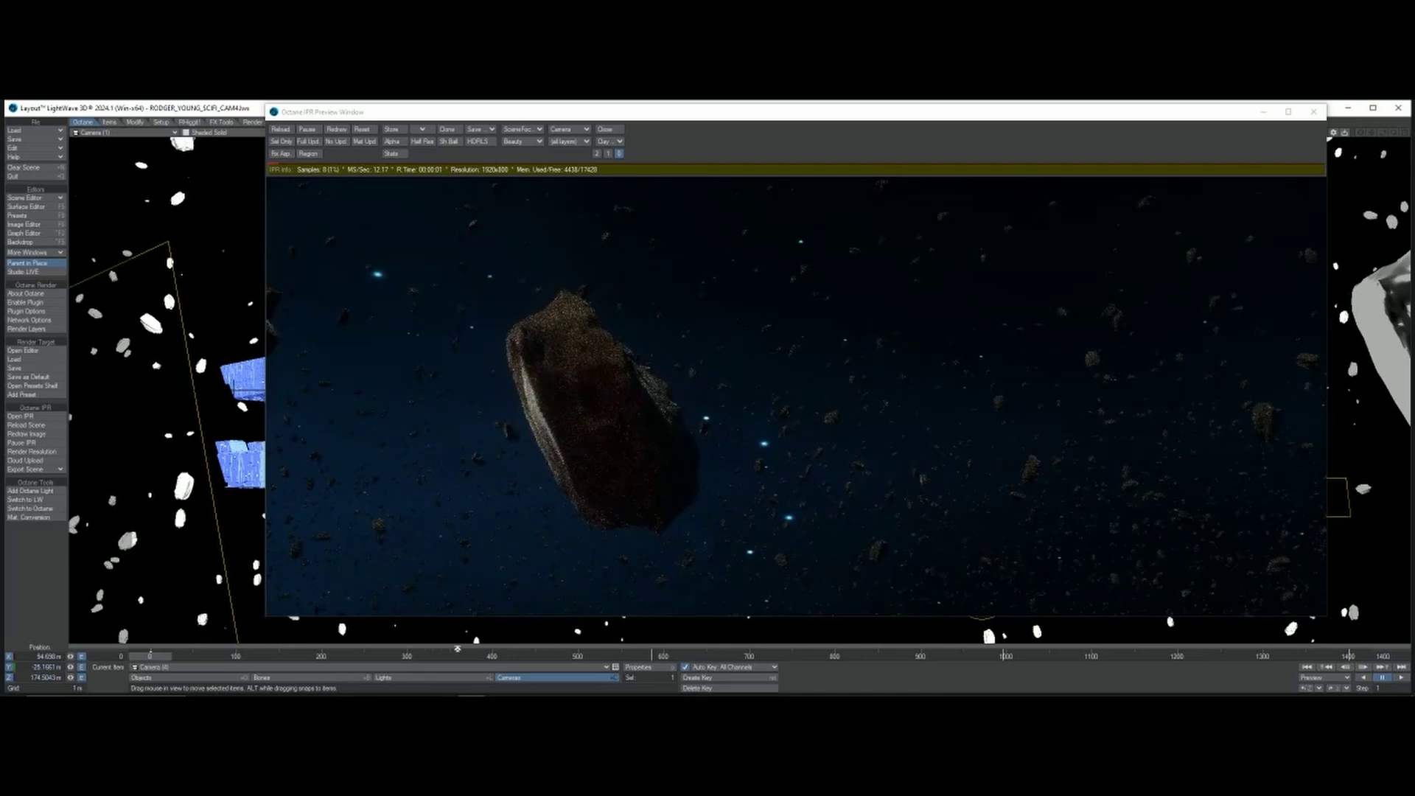
- Preview the Camera (2) shot at frame 0 and at about frame 215
click(427, 668)
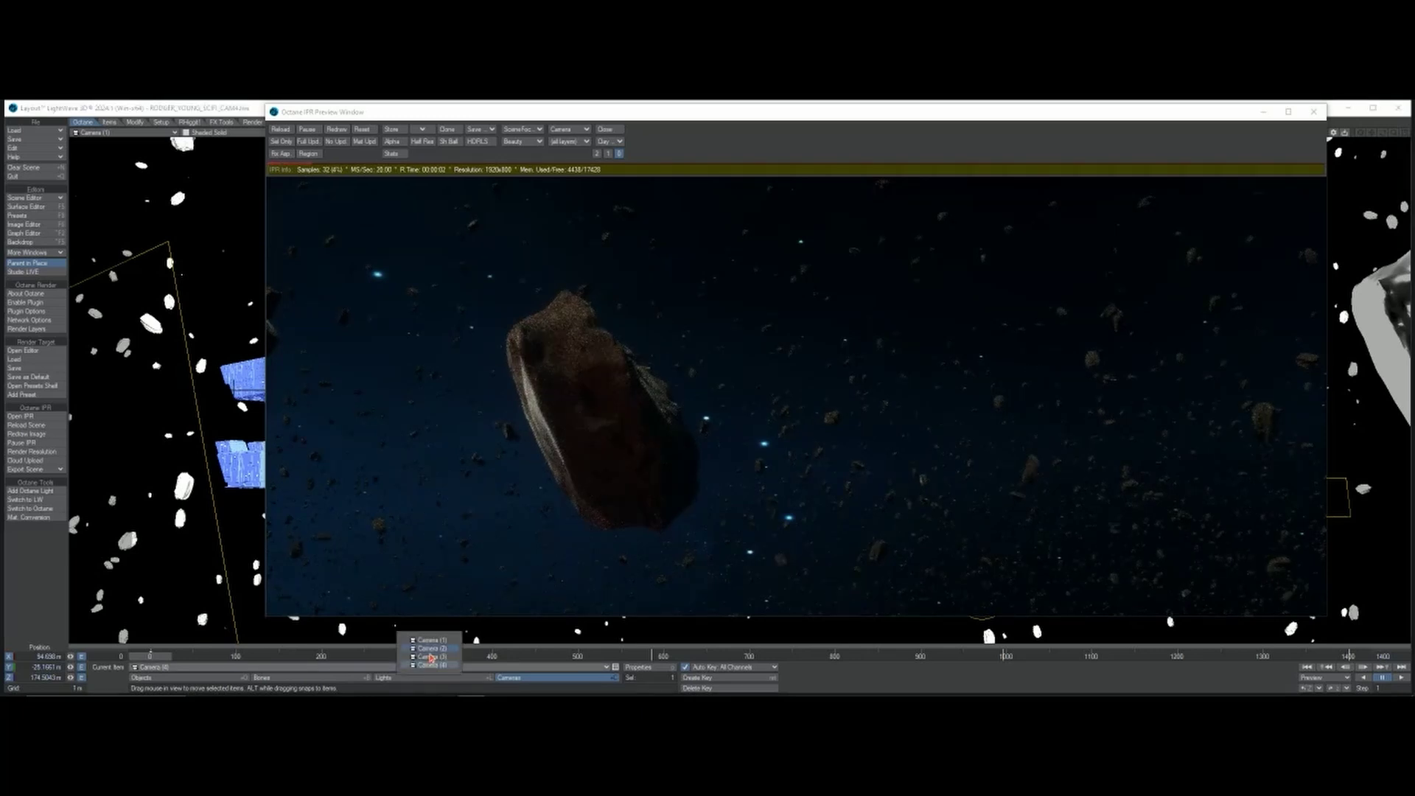
click(430, 649)
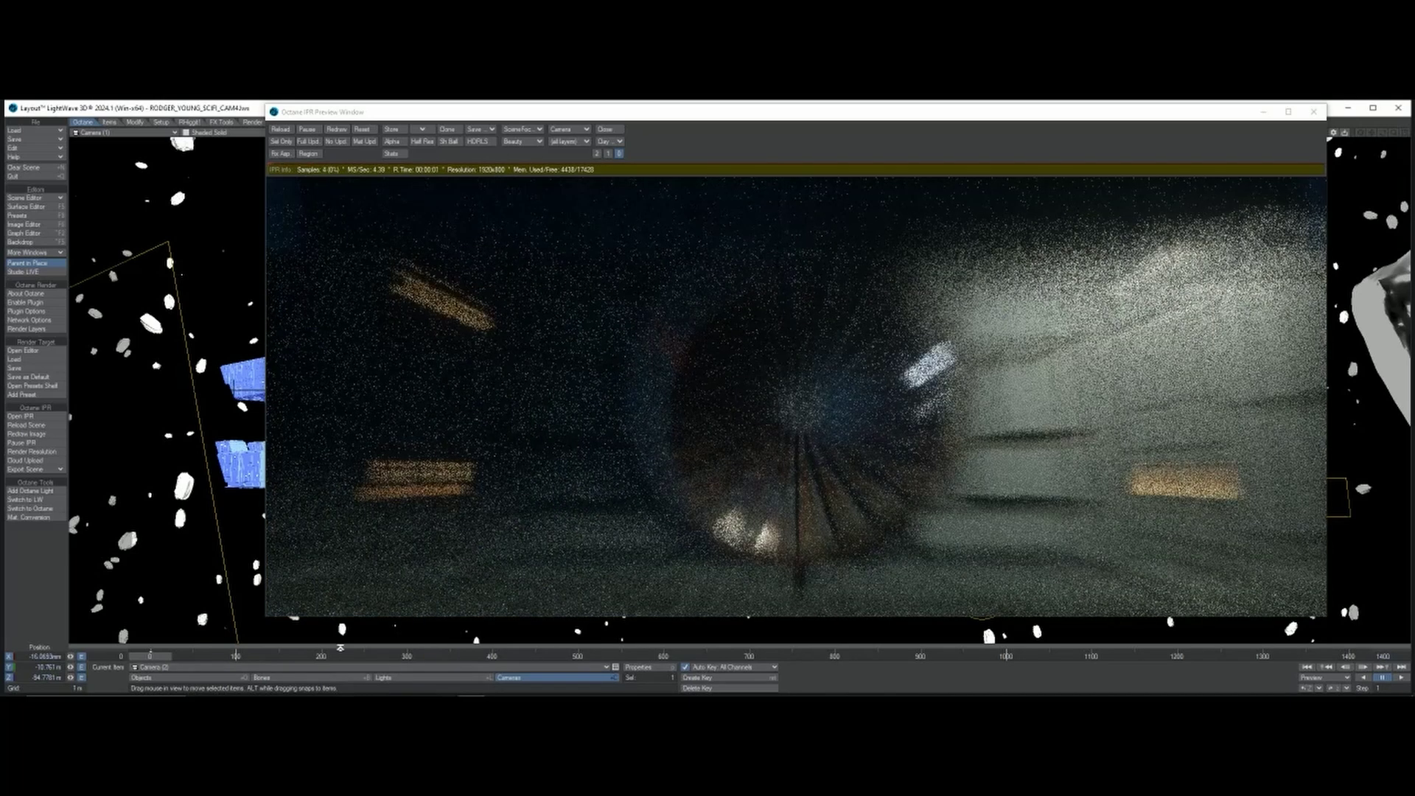
click(334, 656)
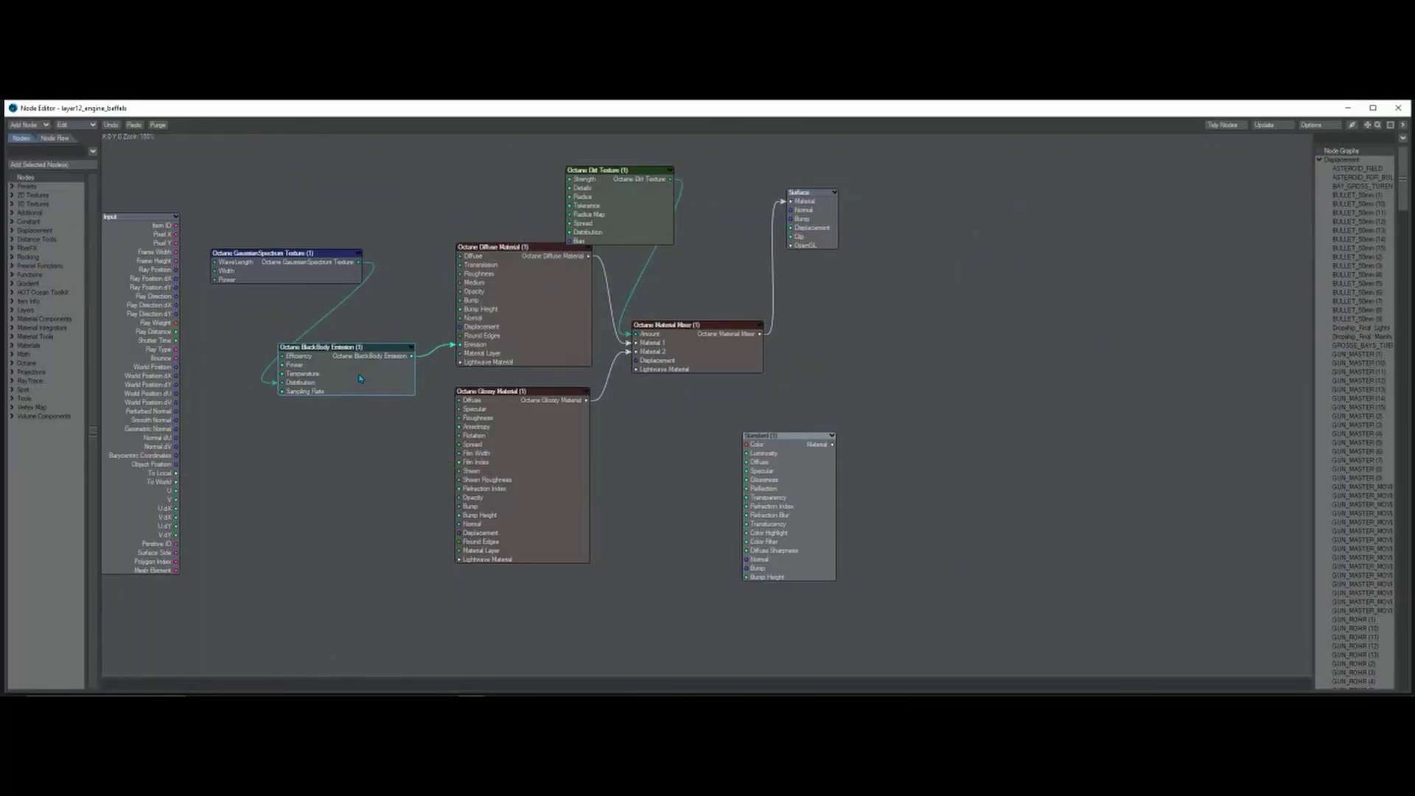
- Inspect the layer12_engine_baffels surface's Octane BlackBody Emission settings and its Efficiency envelope modifiers, and close the editors and IPR preview
double_click(361, 379)
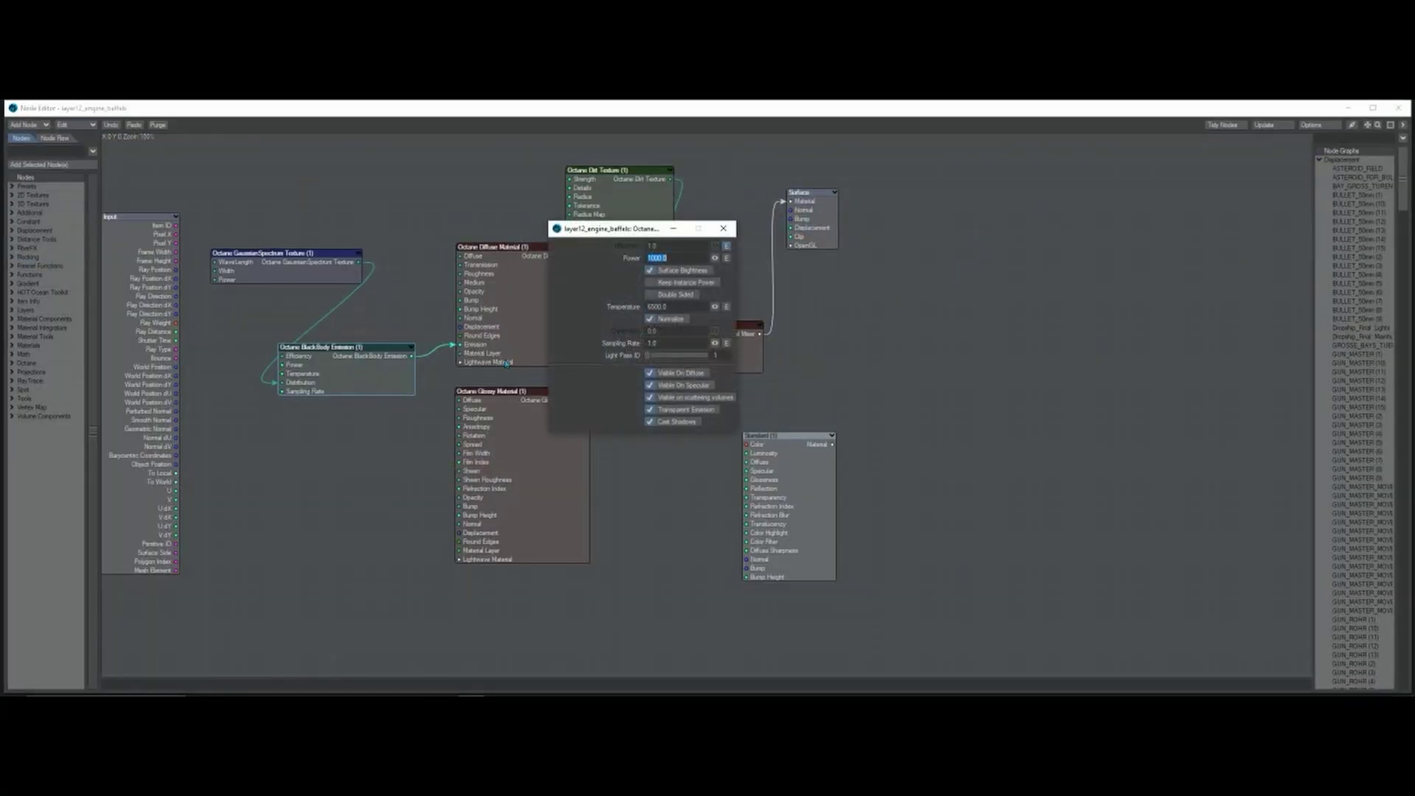
click(726, 246)
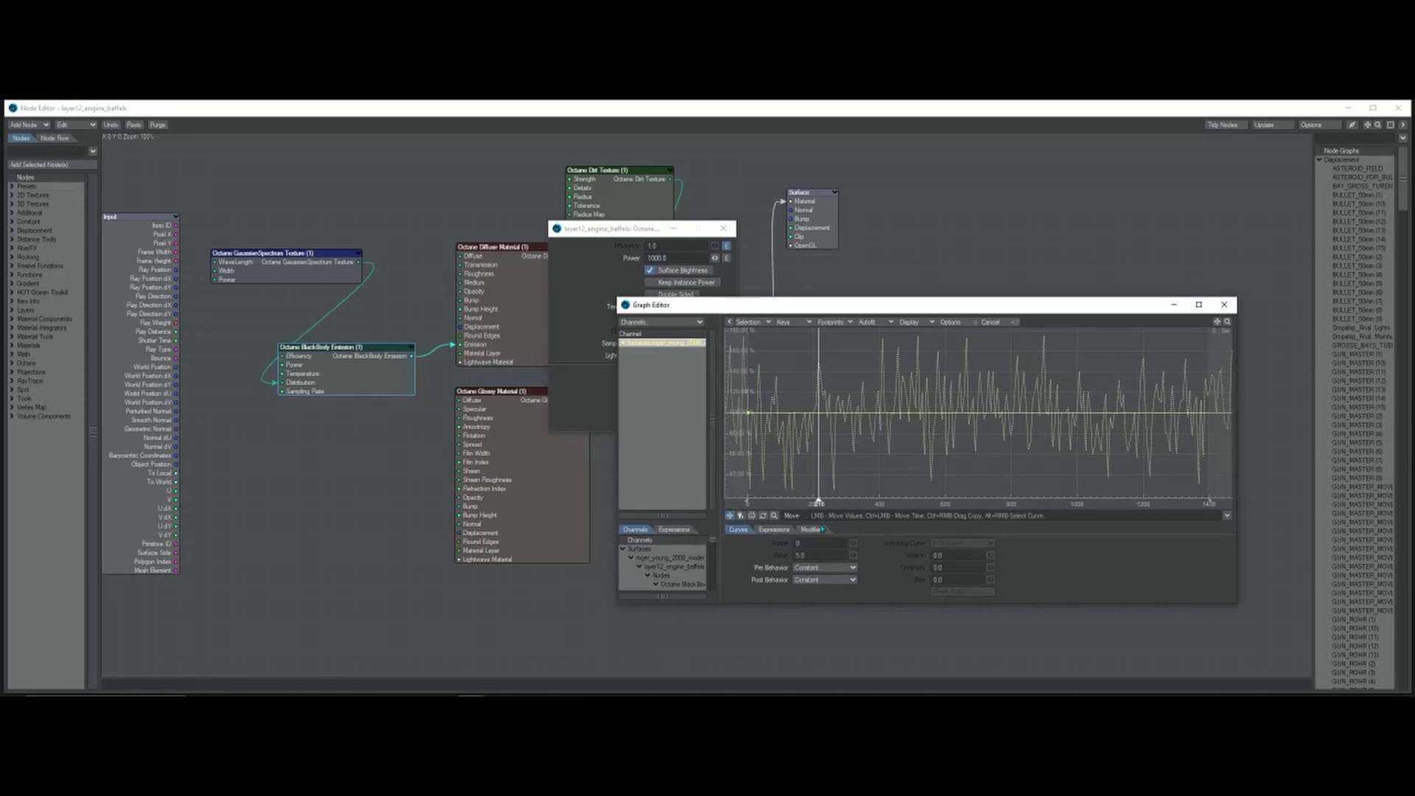
click(812, 530)
click(1224, 305)
click(1397, 109)
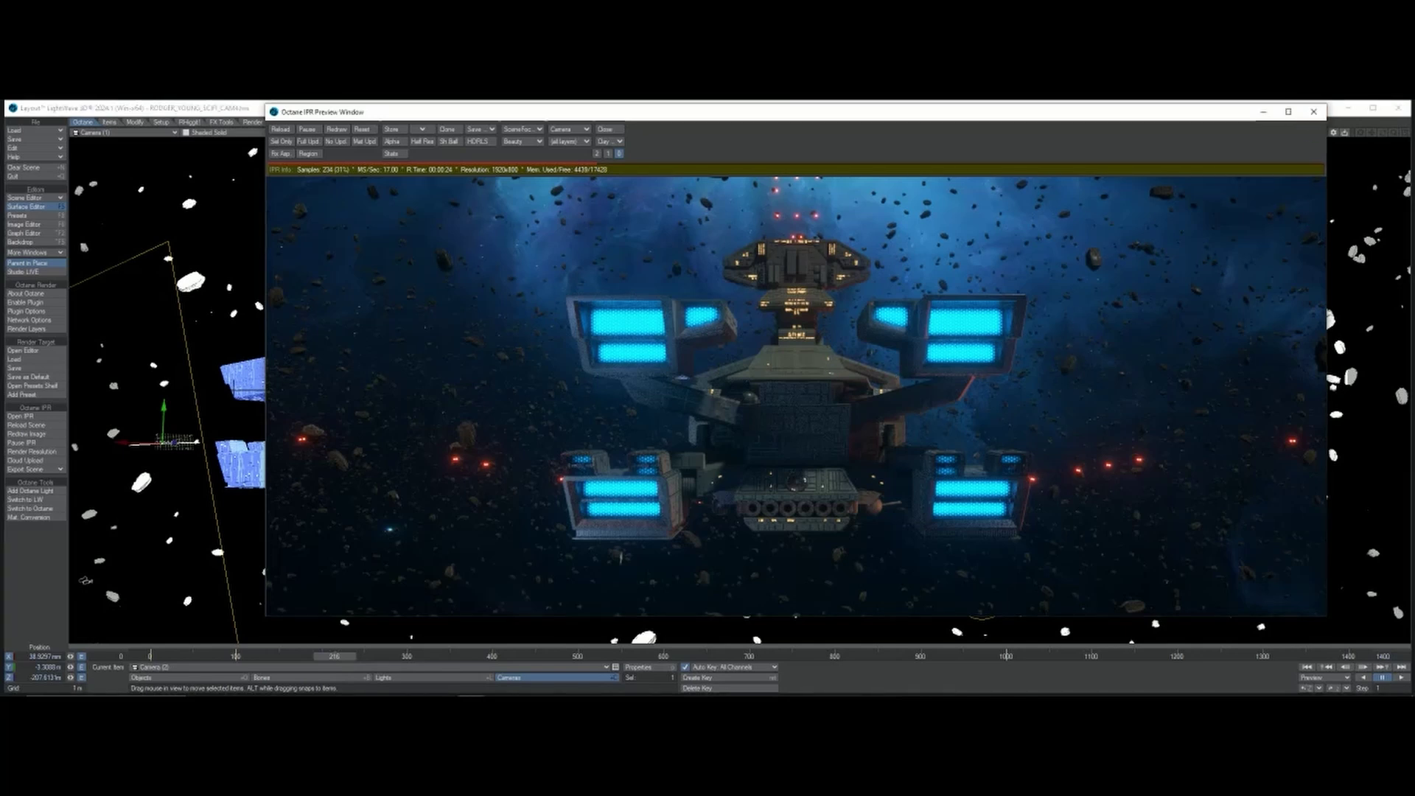
click(1313, 111)
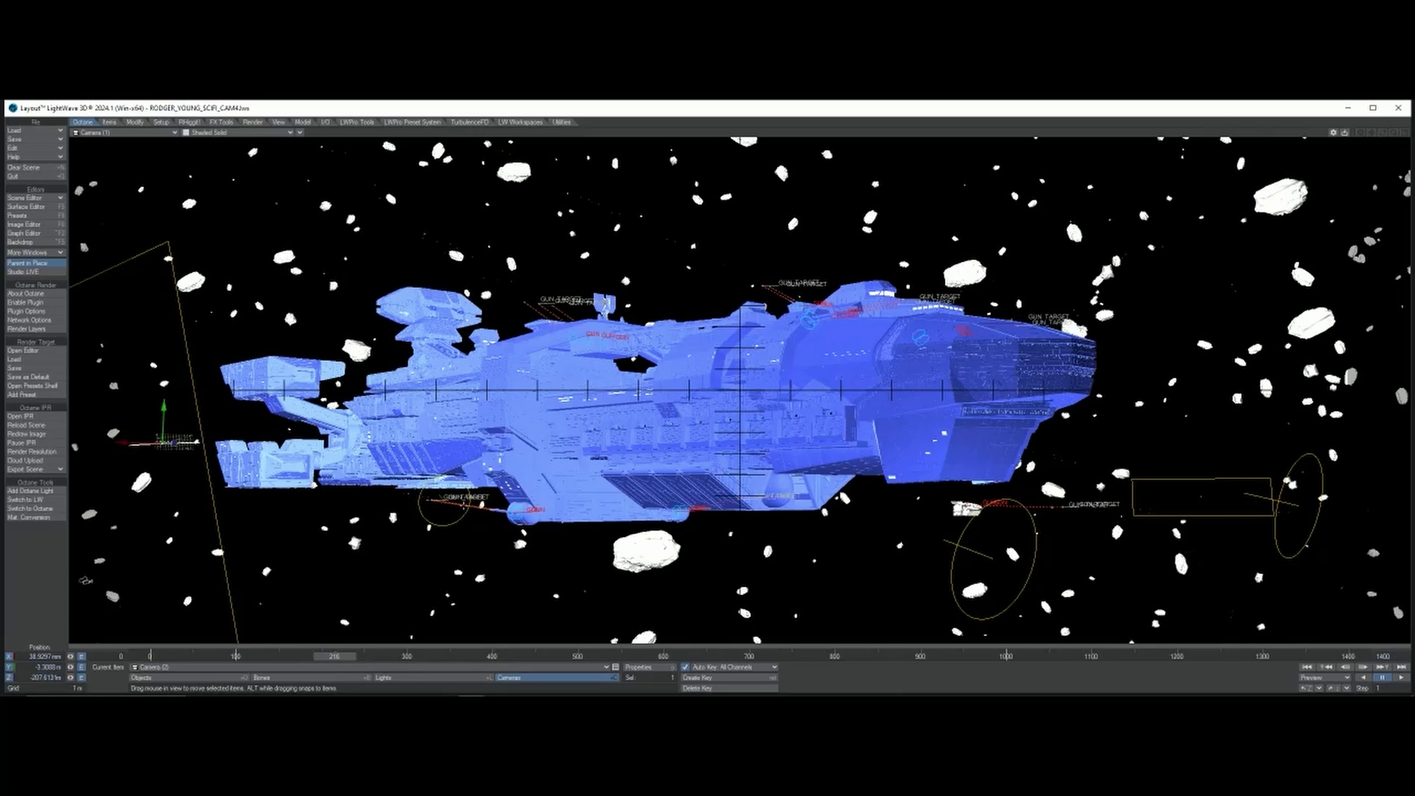